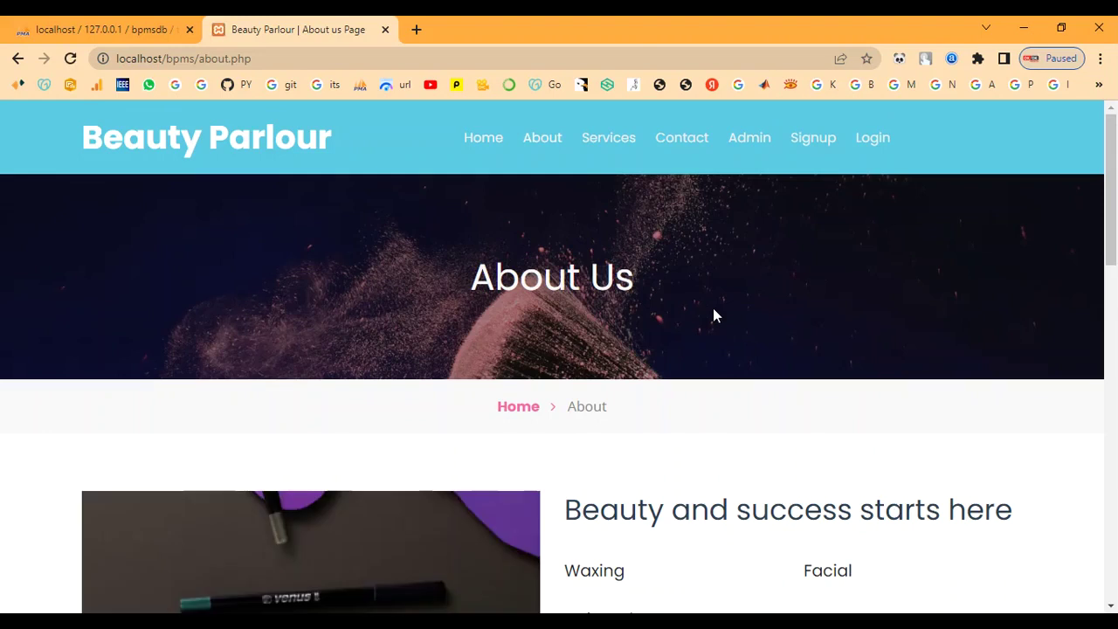
# Step: Scroll the About page, then browse the service cards on the Services page
pyautogui.scroll(-5, 713, 308)
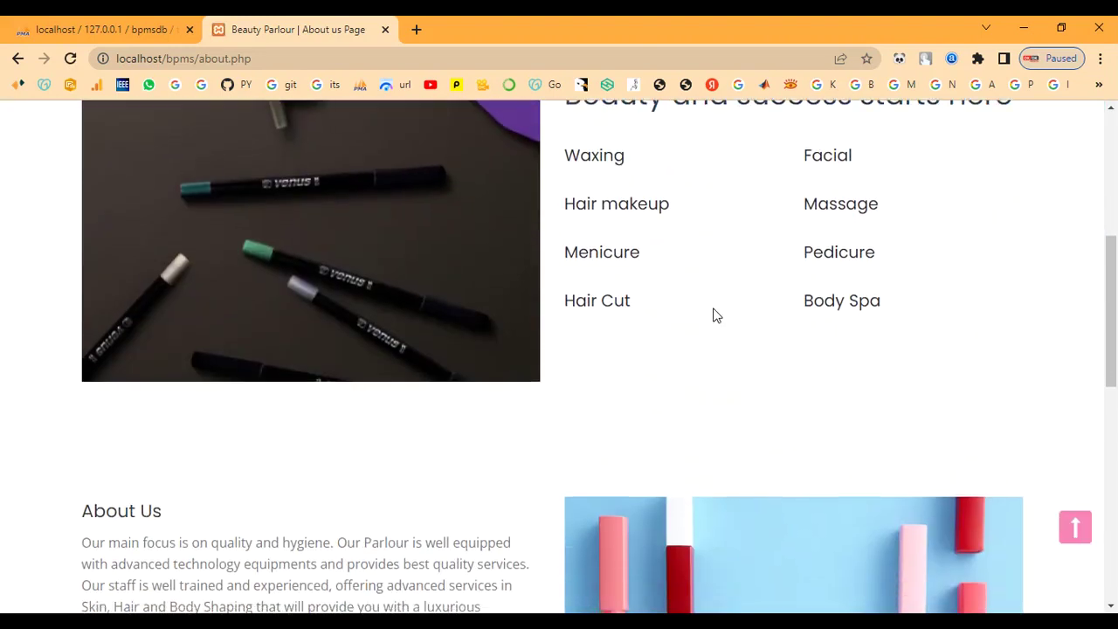
pyautogui.scroll(-4, 713, 314)
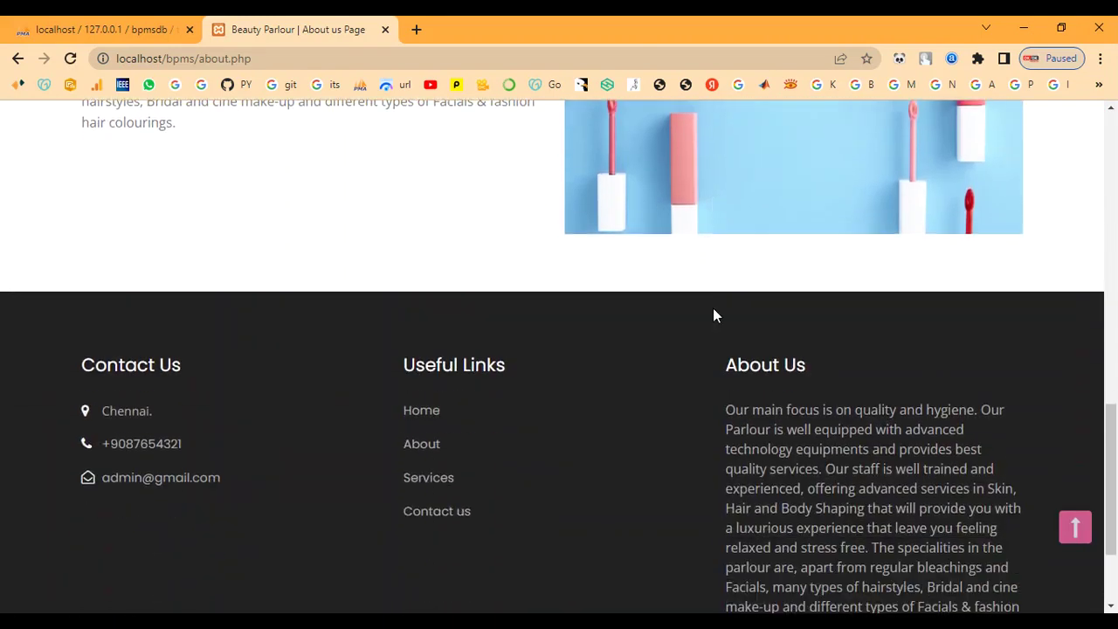
pyautogui.scroll(13, 713, 314)
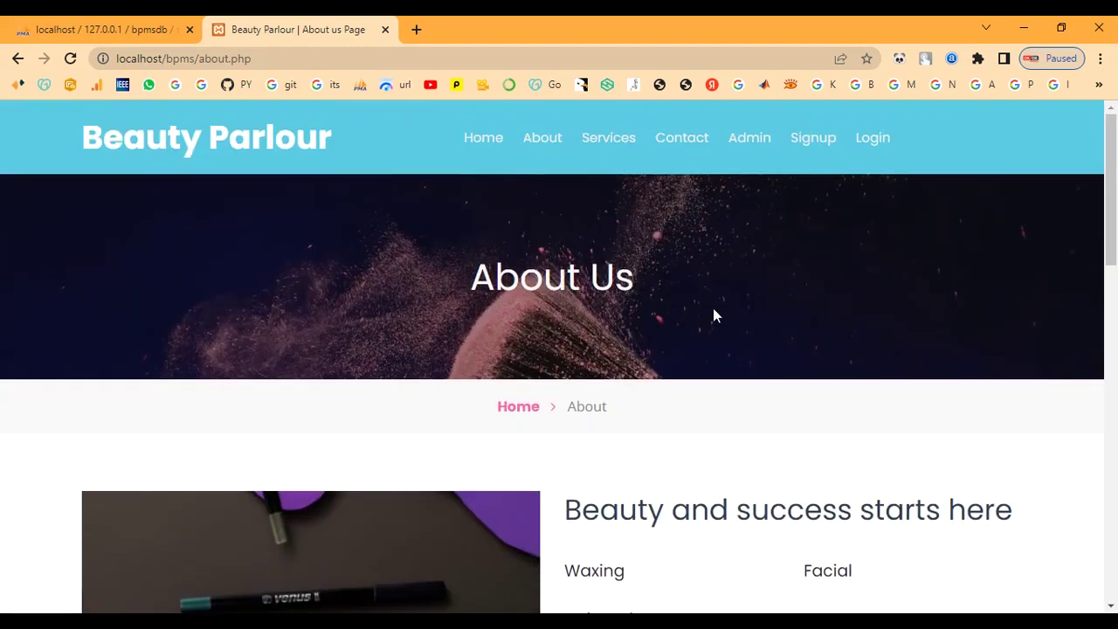
pyautogui.click(620, 145)
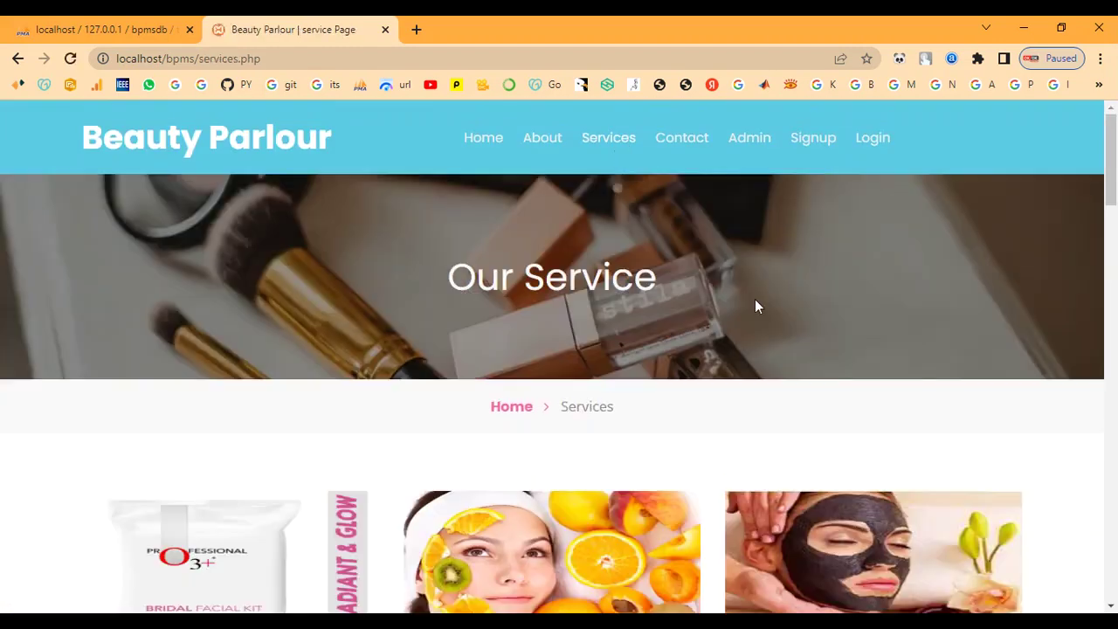
pyautogui.scroll(-3, 757, 306)
pyautogui.scroll(-4, 756, 305)
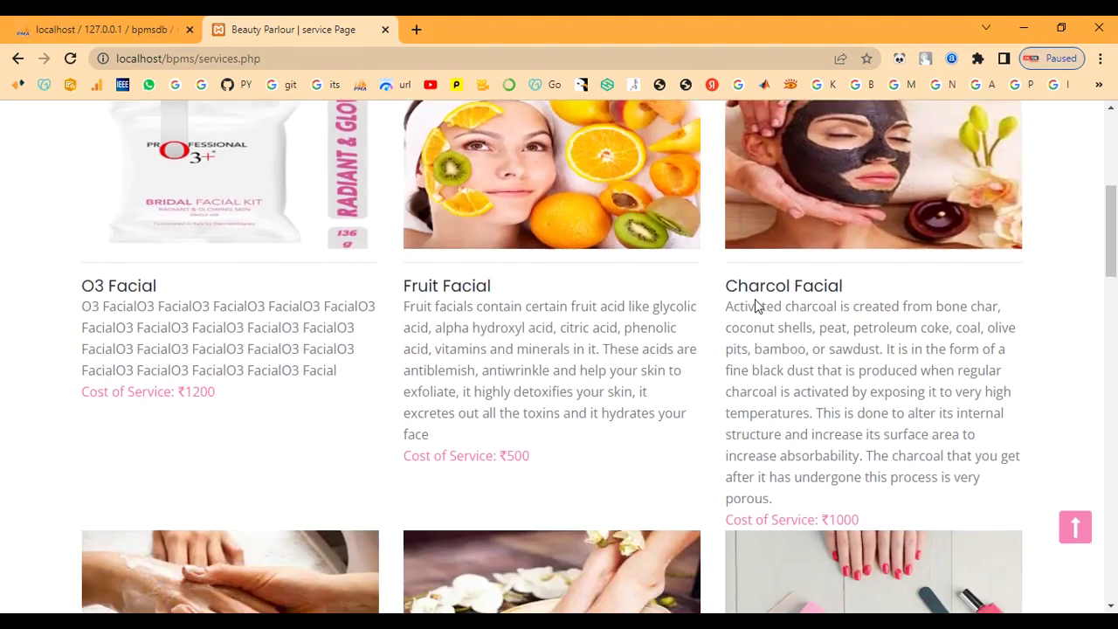
pyautogui.scroll(-3, 755, 299)
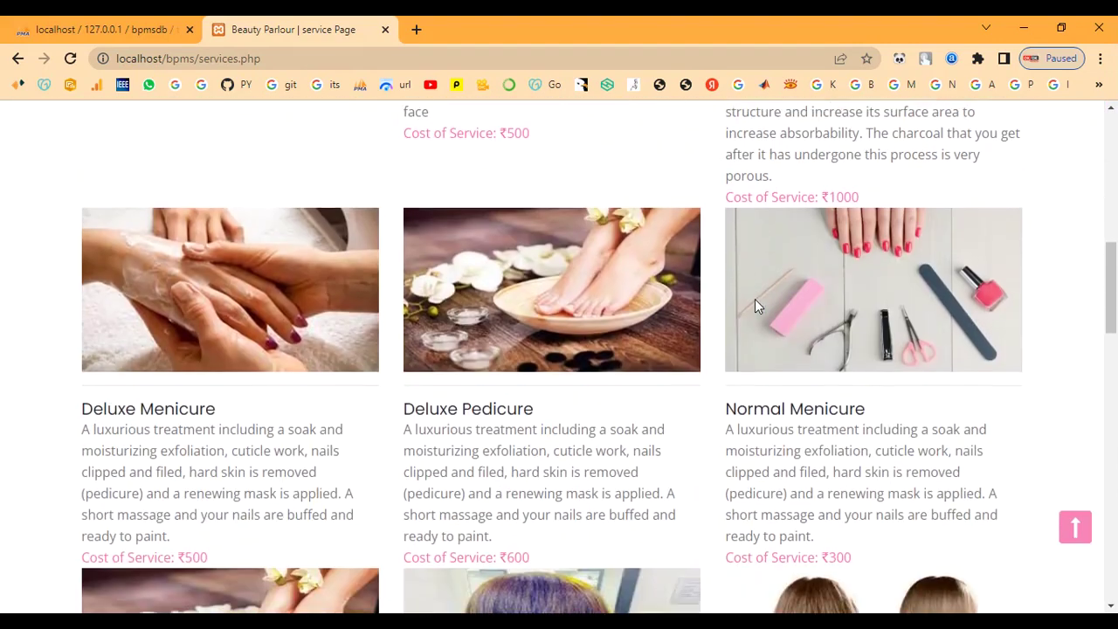
pyautogui.scroll(-5, 755, 303)
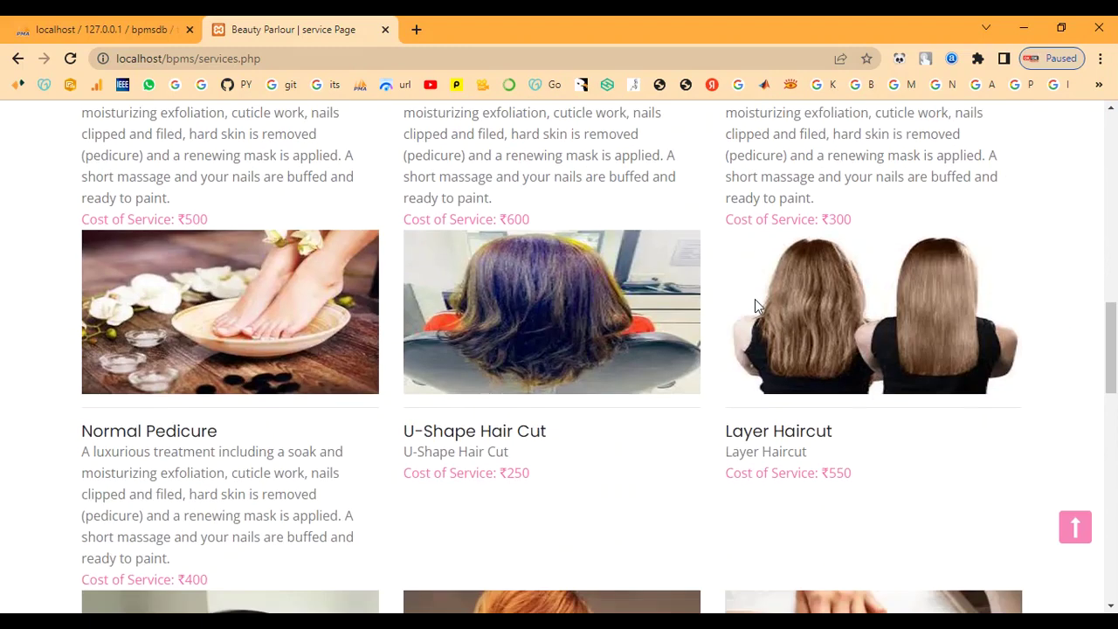
pyautogui.scroll(-5, 756, 301)
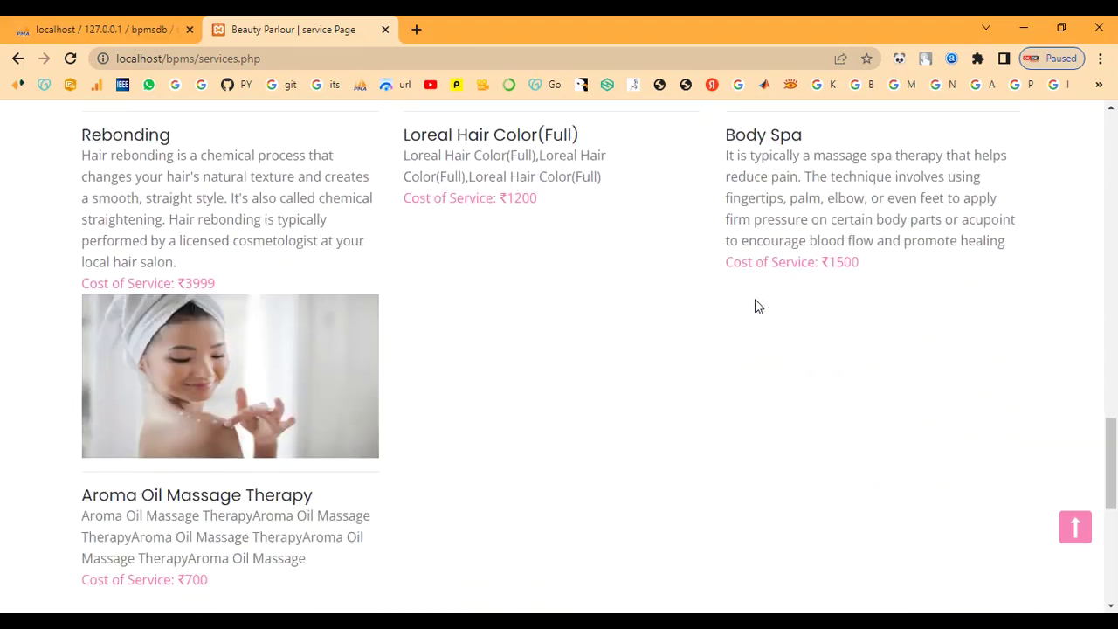
pyautogui.scroll(2, 756, 301)
pyautogui.scroll(10, 756, 306)
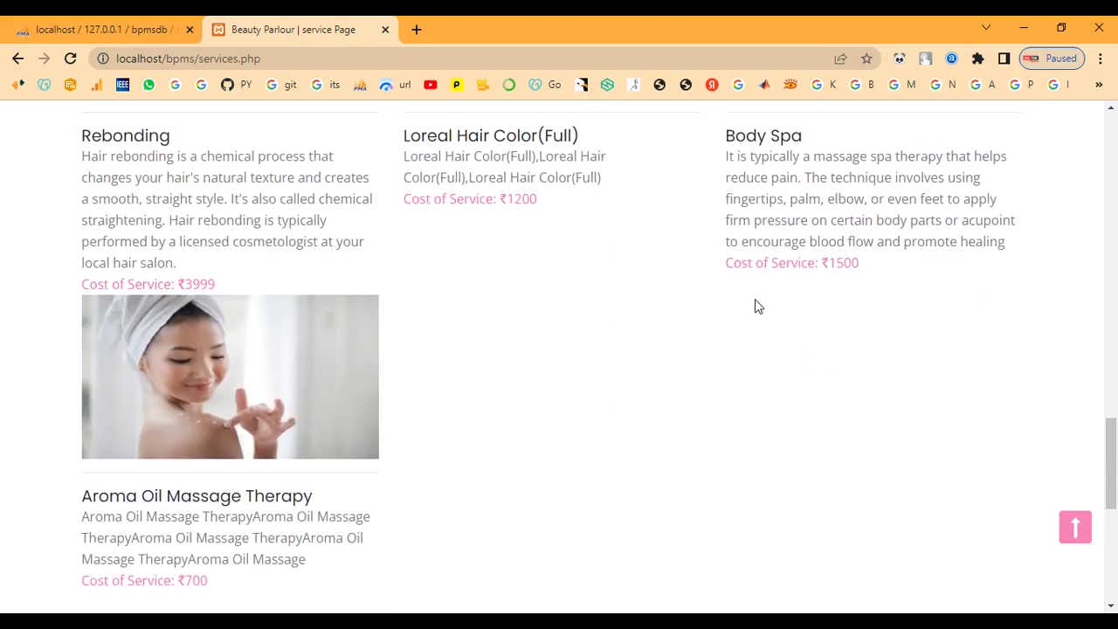
pyautogui.scroll(8, 755, 298)
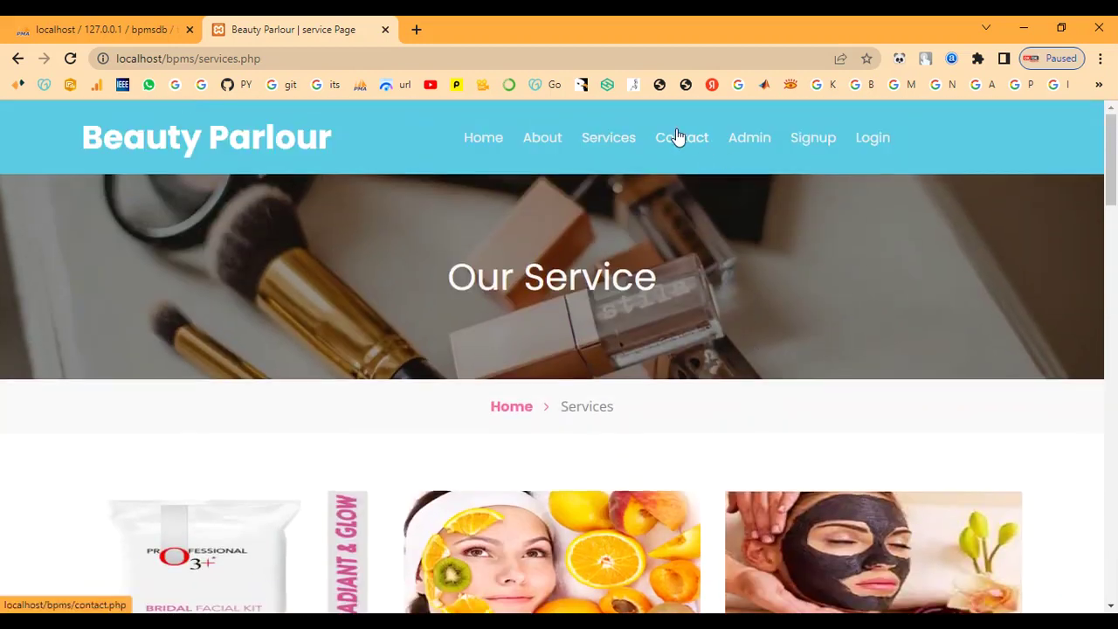
# Step: Browse the Contact Us page, then go to the admin sign-in page
pyautogui.click(676, 138)
pyautogui.scroll(-2, 698, 332)
pyautogui.scroll(-2, 696, 341)
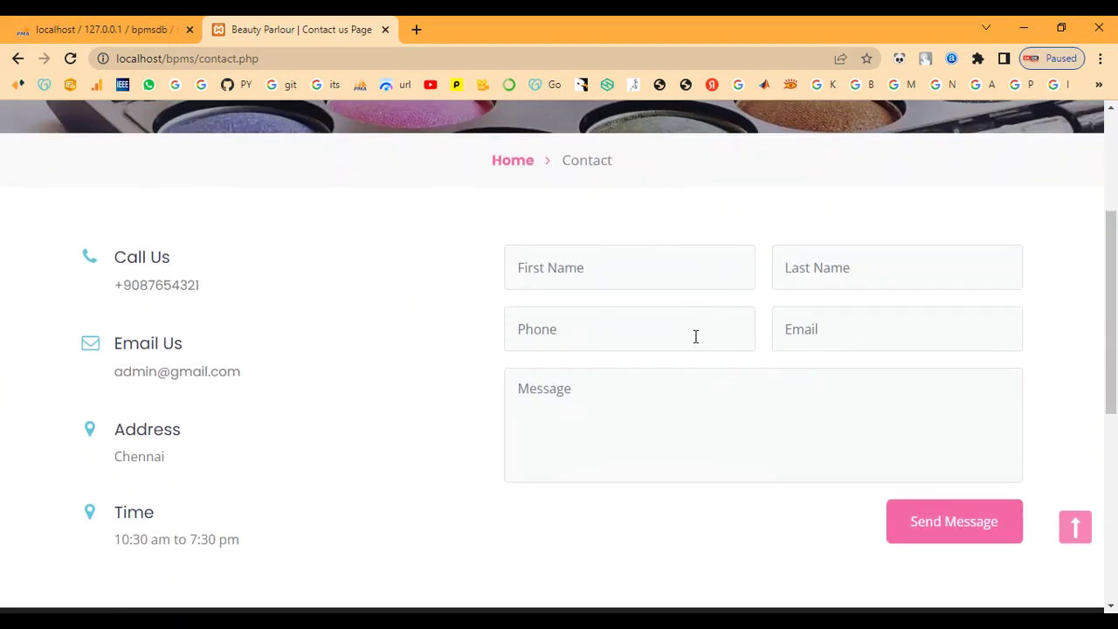
pyautogui.scroll(-5, 696, 337)
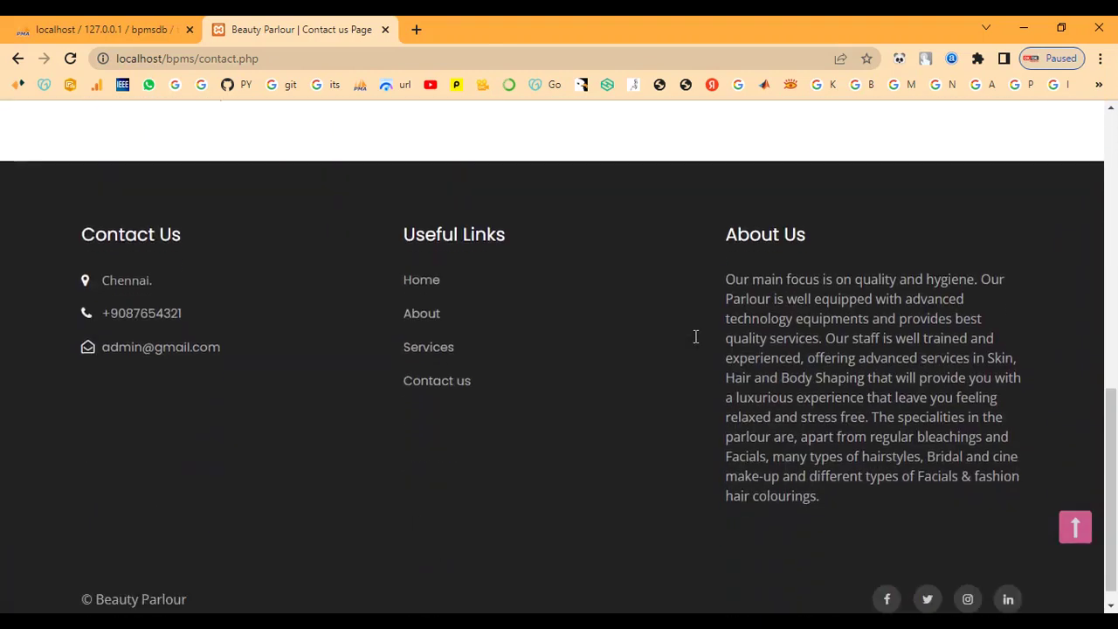
pyautogui.scroll(10, 696, 336)
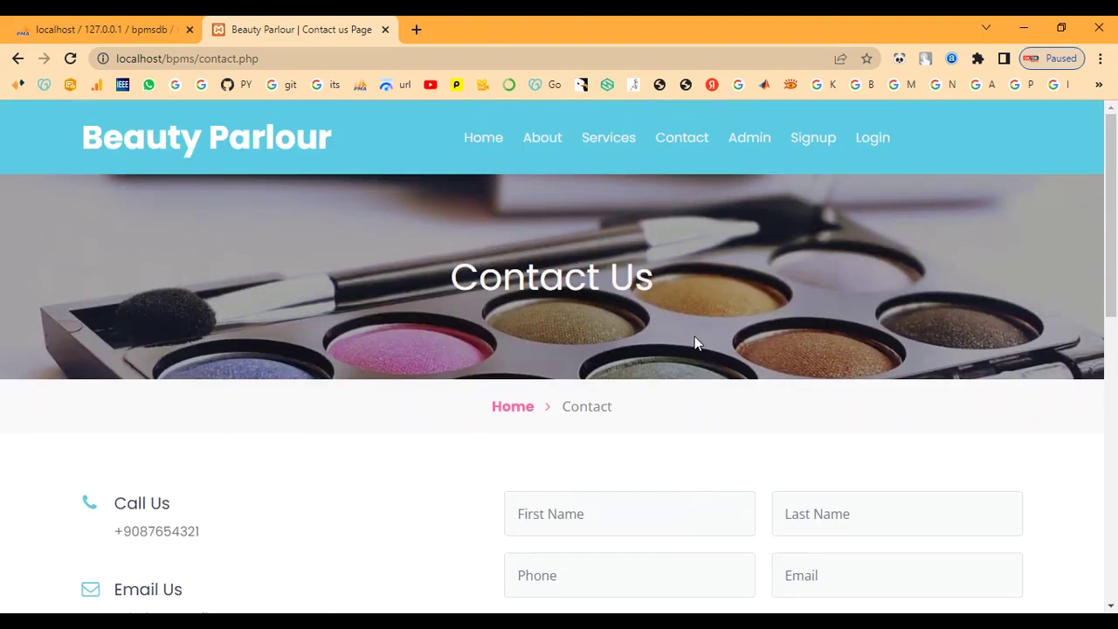
pyautogui.click(751, 137)
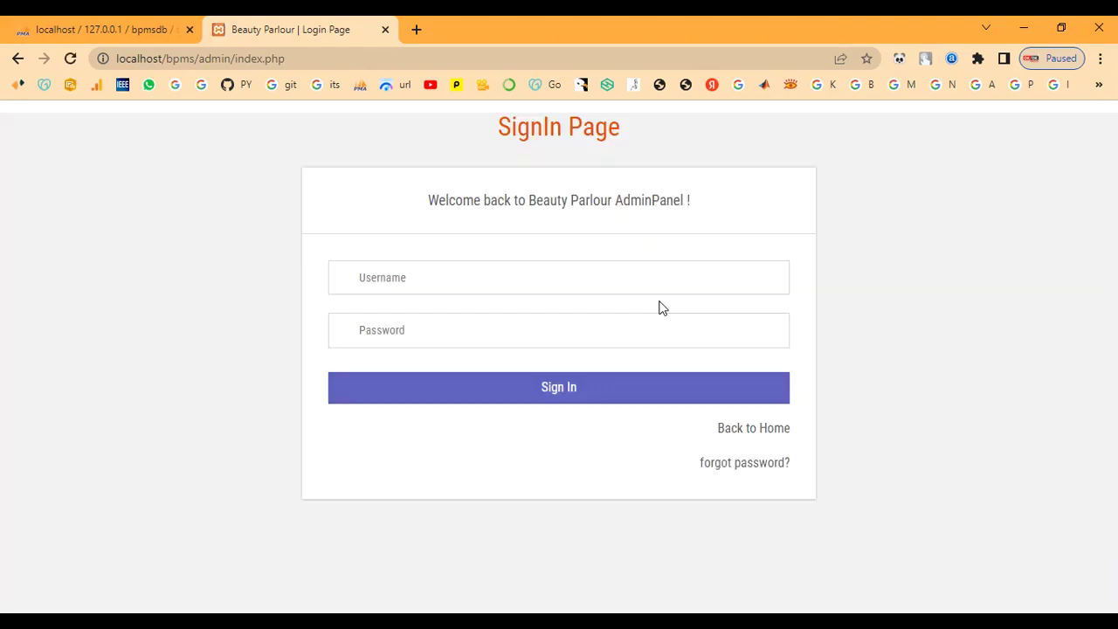
# Step: Sign in with the admin credentials, decline saving the password, and open Add Services
pyautogui.click(529, 280)
pyautogui.write('aT')
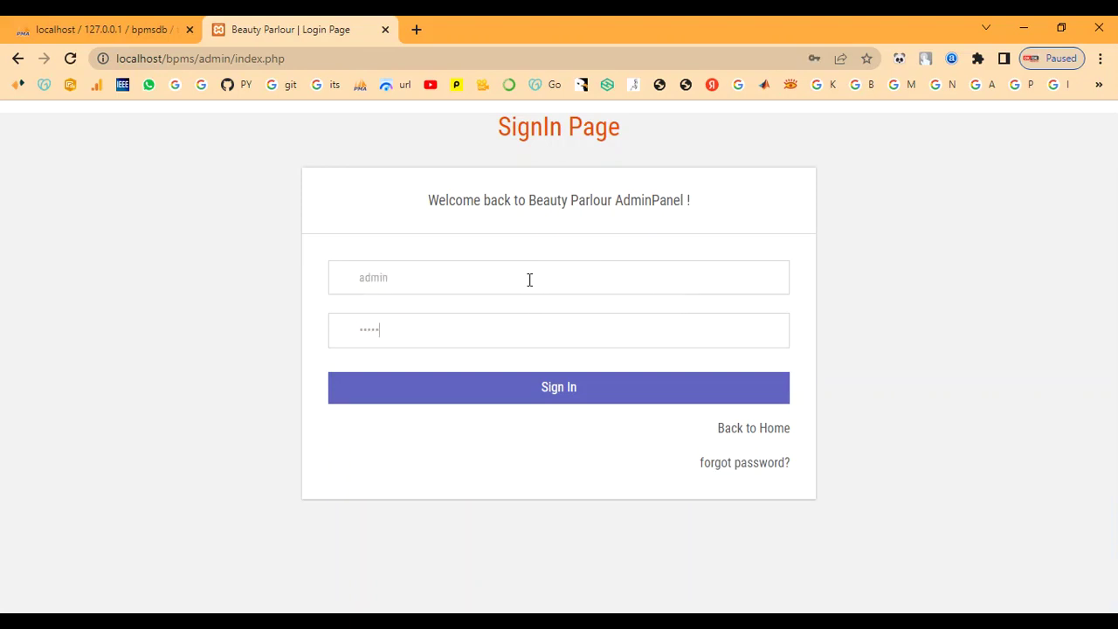
pyautogui.click(492, 384)
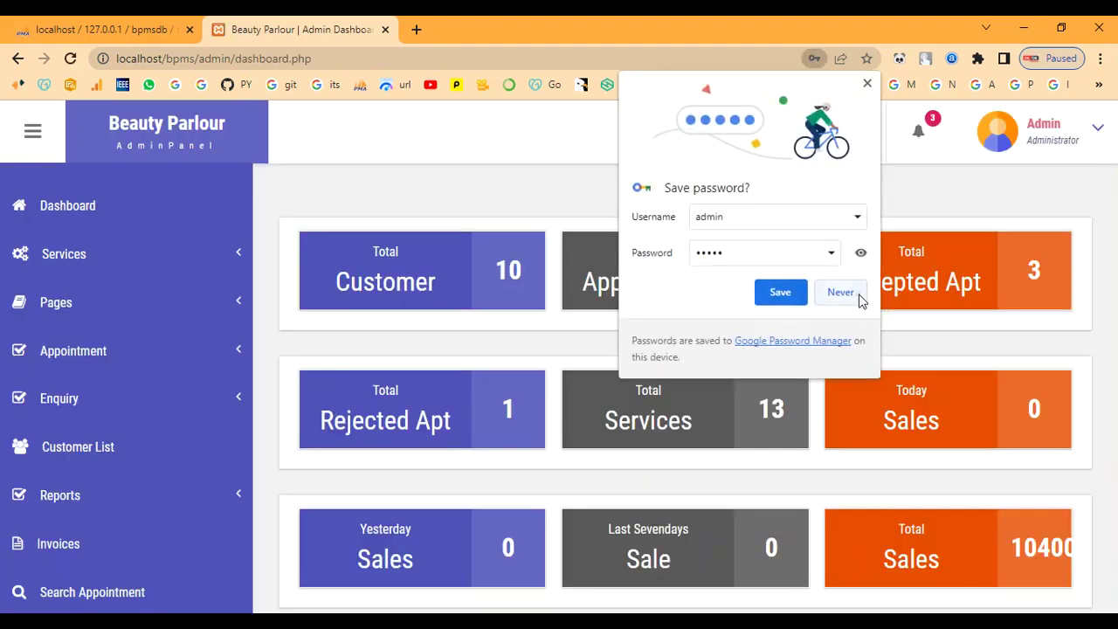
pyautogui.click(860, 297)
pyautogui.click(95, 260)
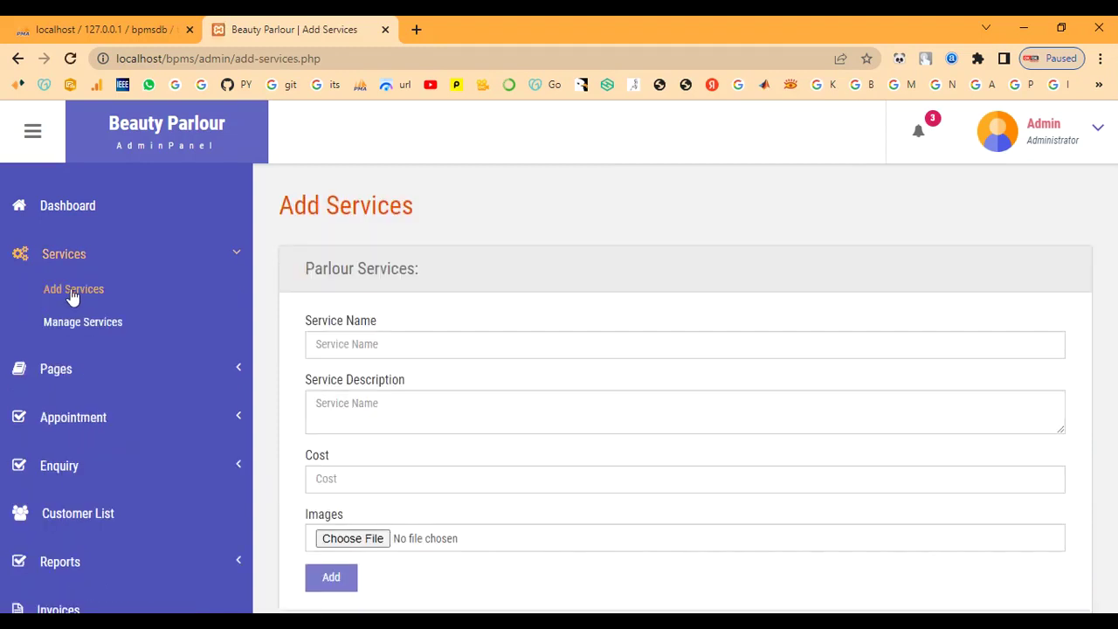
# Step: Look over the existing services table, then return to the Add Services form
pyautogui.click(52, 322)
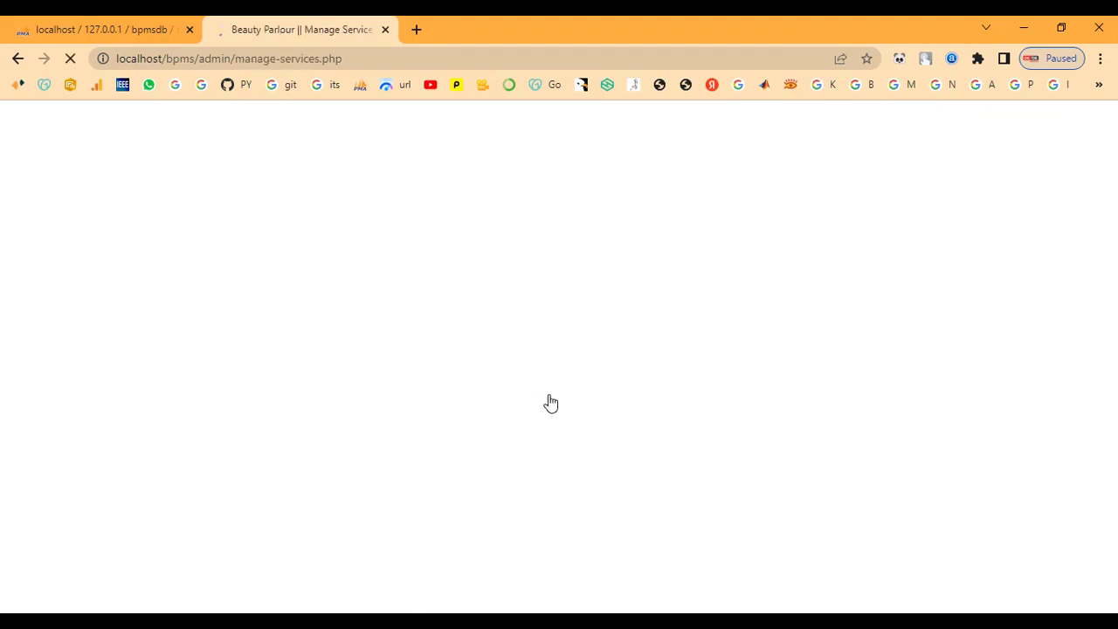
pyautogui.scroll(-1, 549, 400)
pyautogui.scroll(-5, 548, 395)
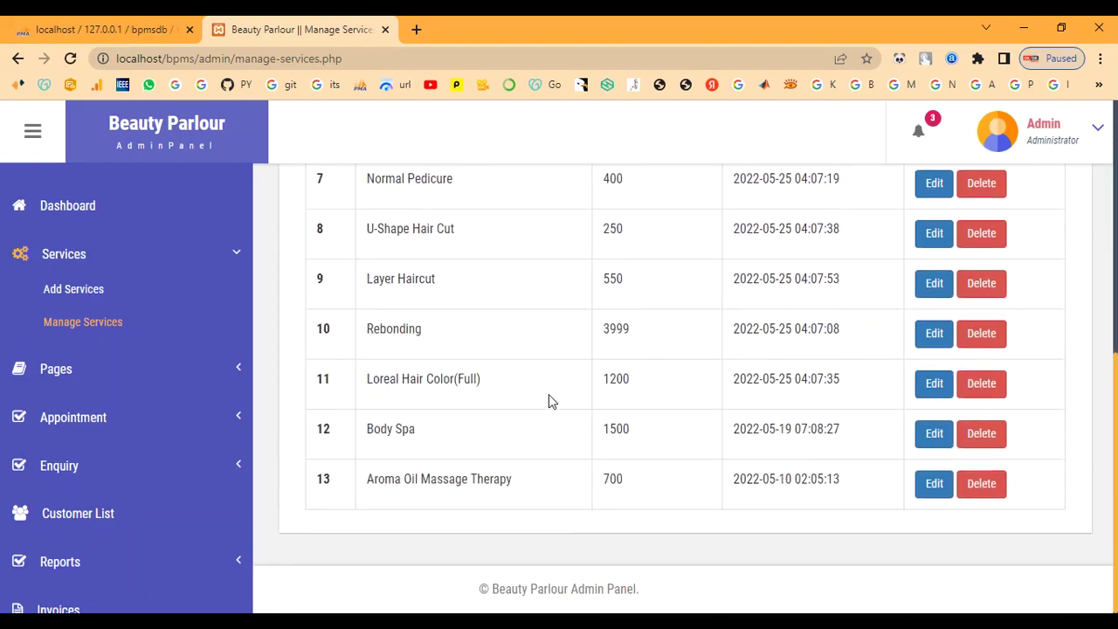
pyautogui.scroll(3, 549, 395)
pyautogui.scroll(3, 549, 397)
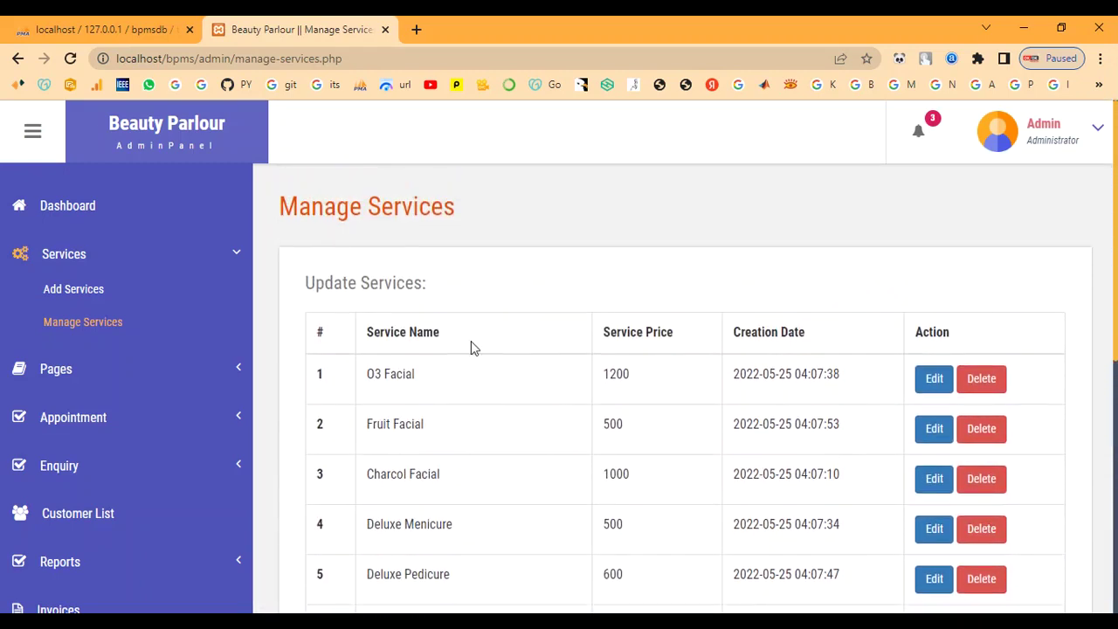
pyautogui.click(100, 290)
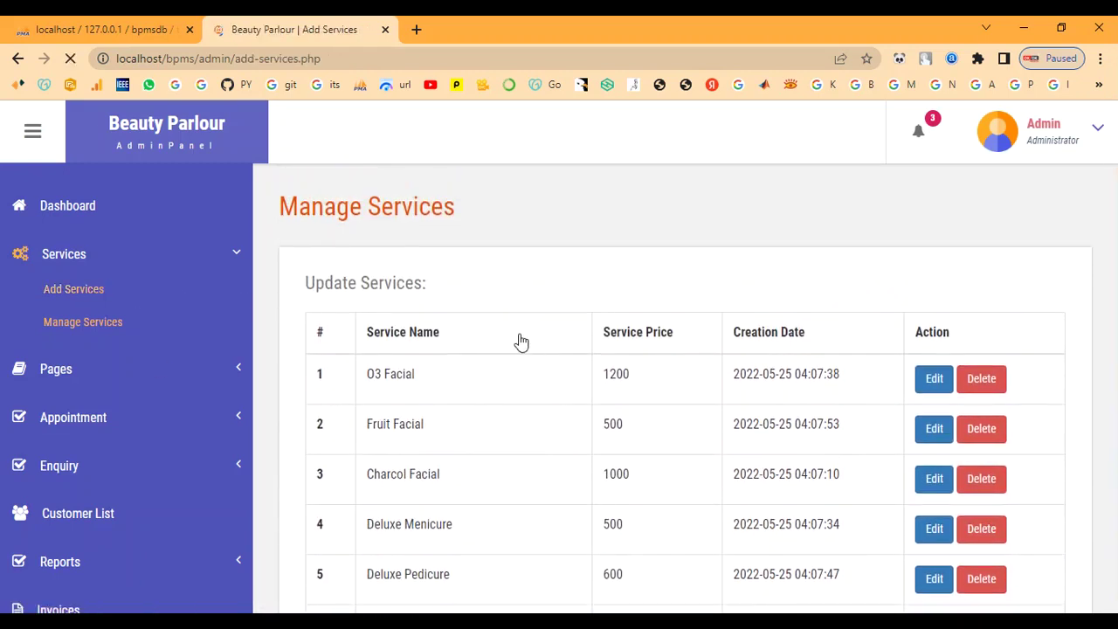
# Step: Enter the Bridal Makeup service name, paste its description, and fill cost 7000
pyautogui.click(518, 335)
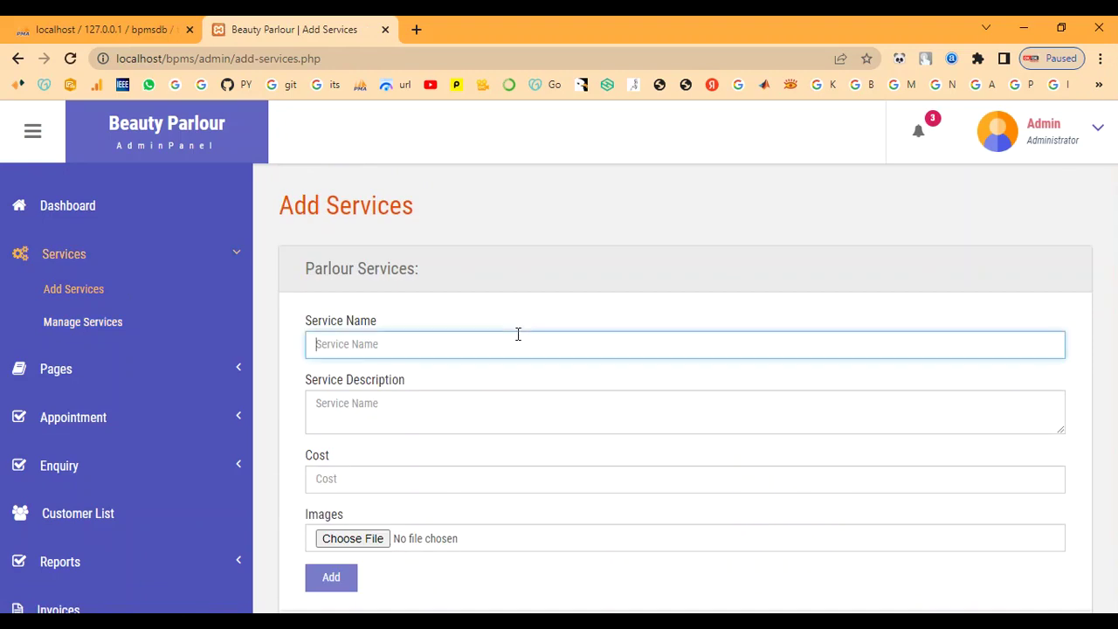
pyautogui.write('Bridal Makeup')
pyautogui.press('Tab')
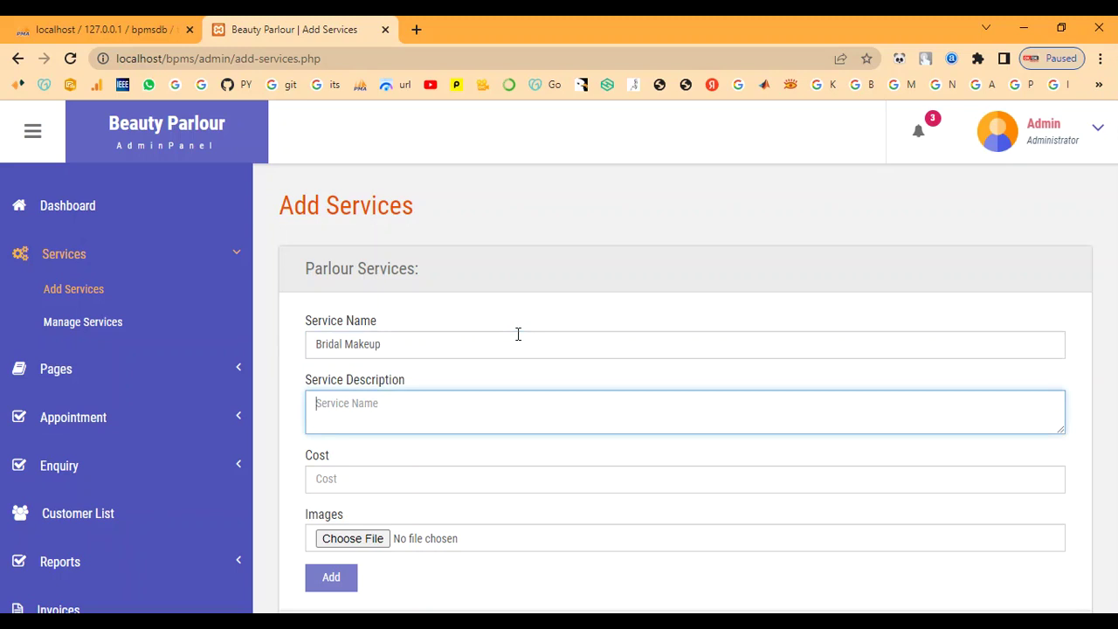
pyautogui.click(562, 429)
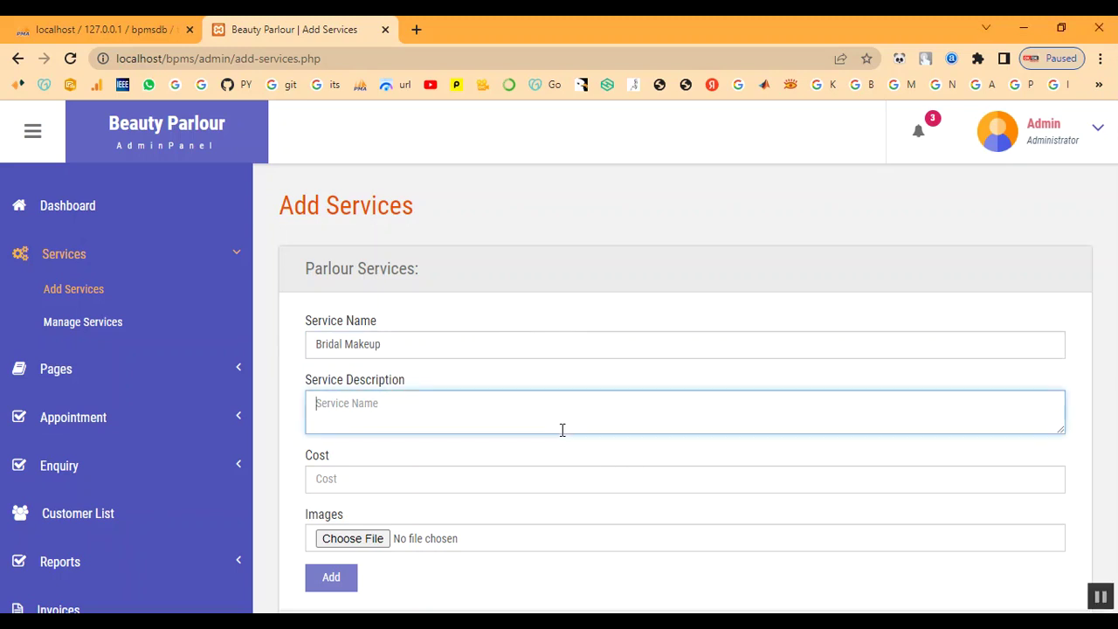
pyautogui.write("This type of bridal makeup gives a smooth, second-skin finish which tends to feel light on the skin. It's lightweight and long-lasting which means it stays put for more than 4 to 5 hours. If you are a newbie or a seasoned pro, you might need a few tools and techniques to set it right on your skin")
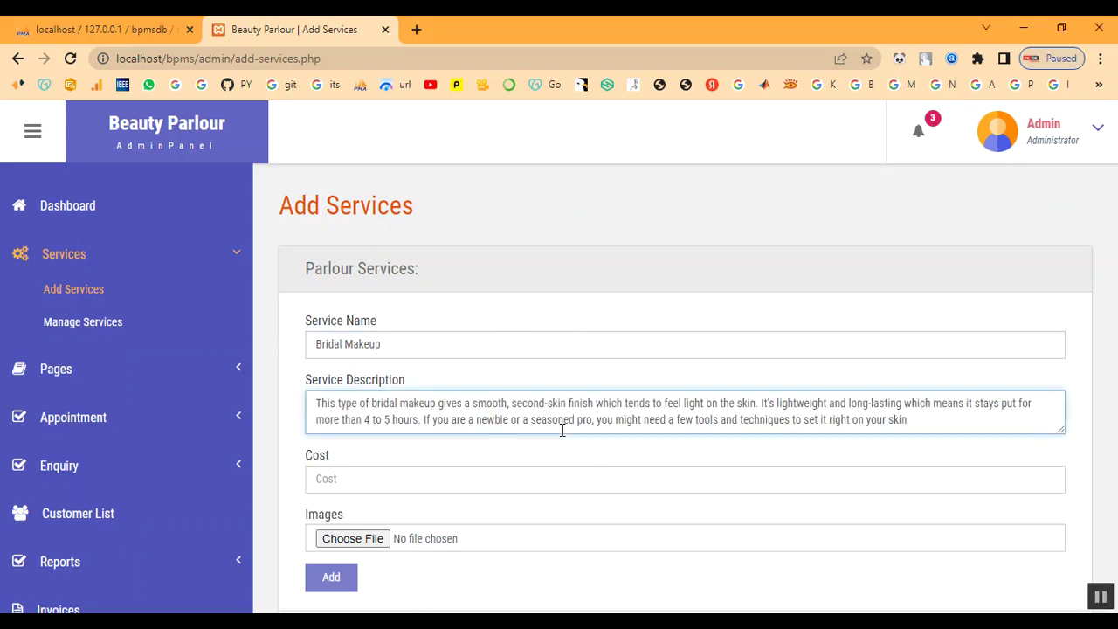
pyautogui.click(532, 478)
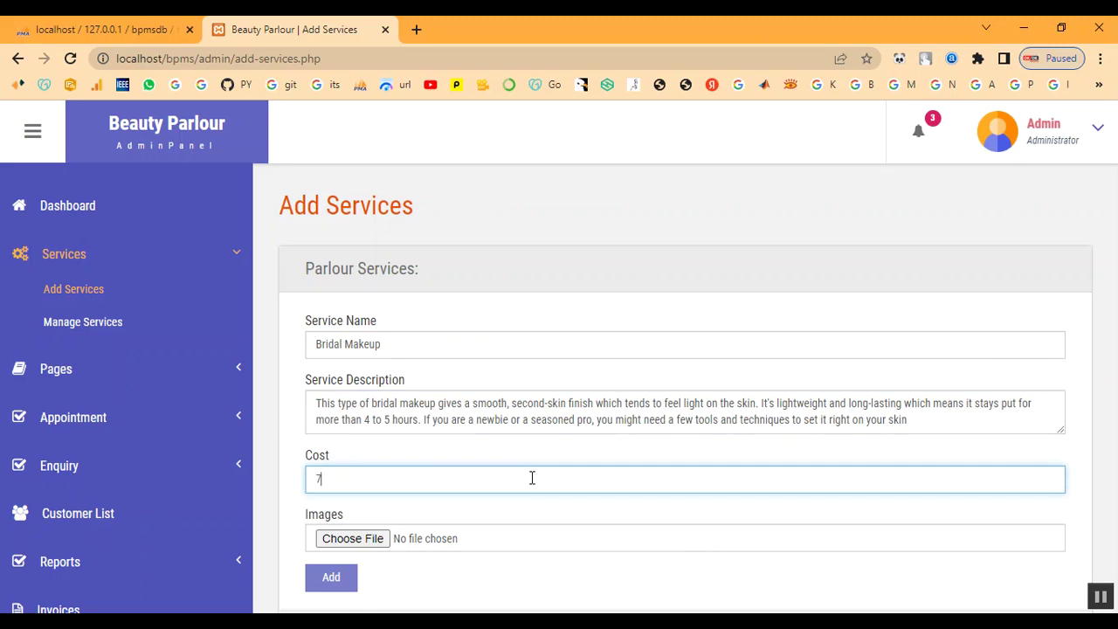
# Step: Attach Bridal-Makeup-Ideas.jpg from bpms/admin/images and submit the service
pyautogui.click(373, 539)
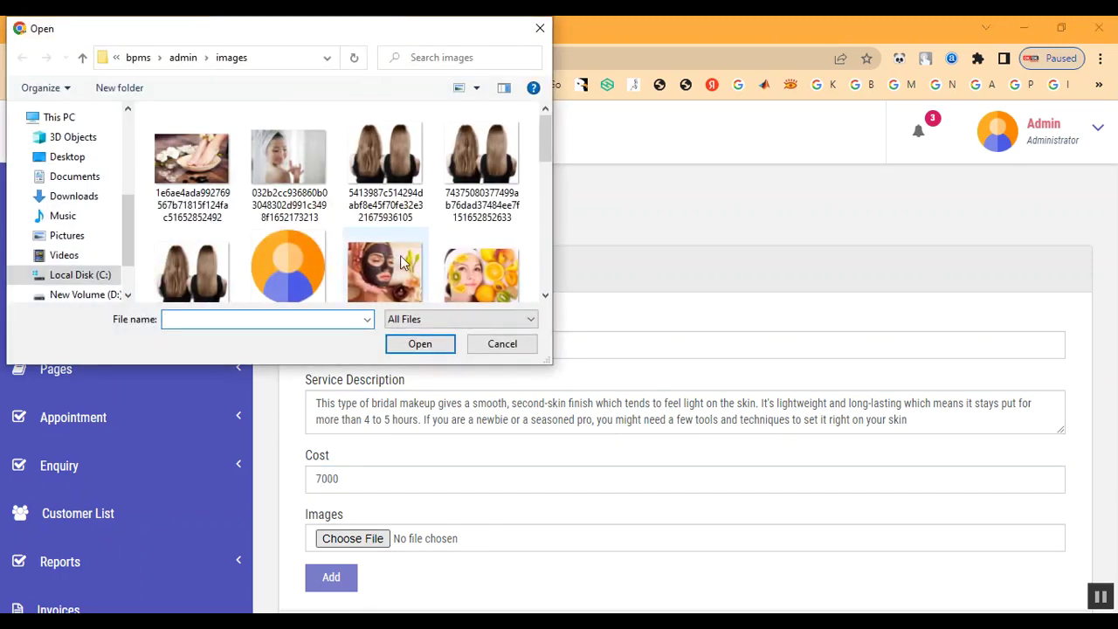
pyautogui.click(185, 57)
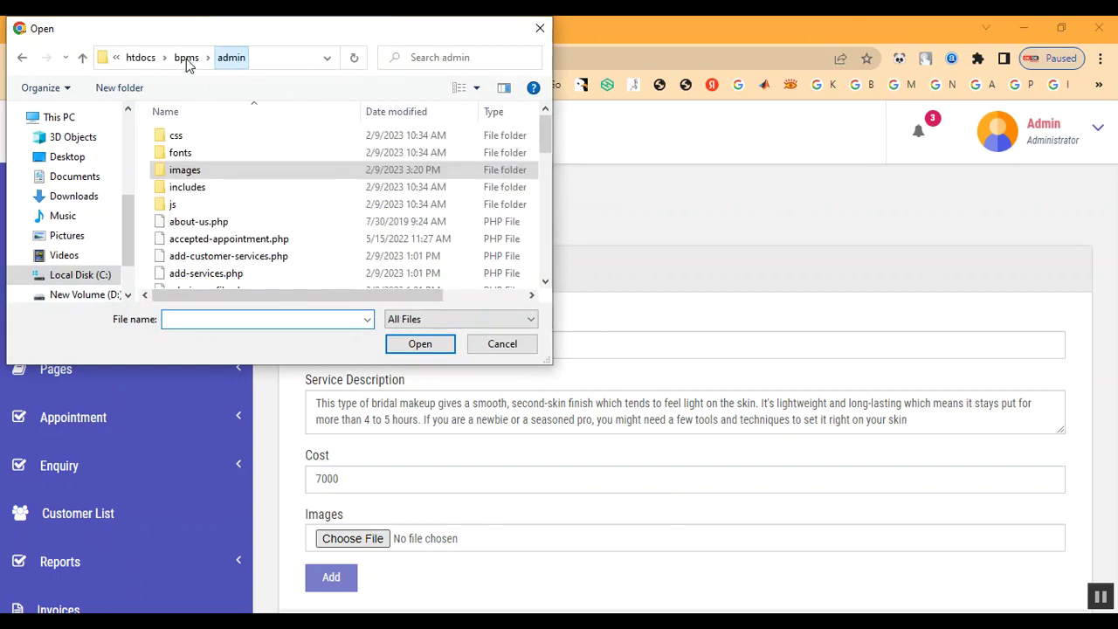
pyautogui.doubleClick(196, 168)
pyautogui.scroll(-10, 319, 254)
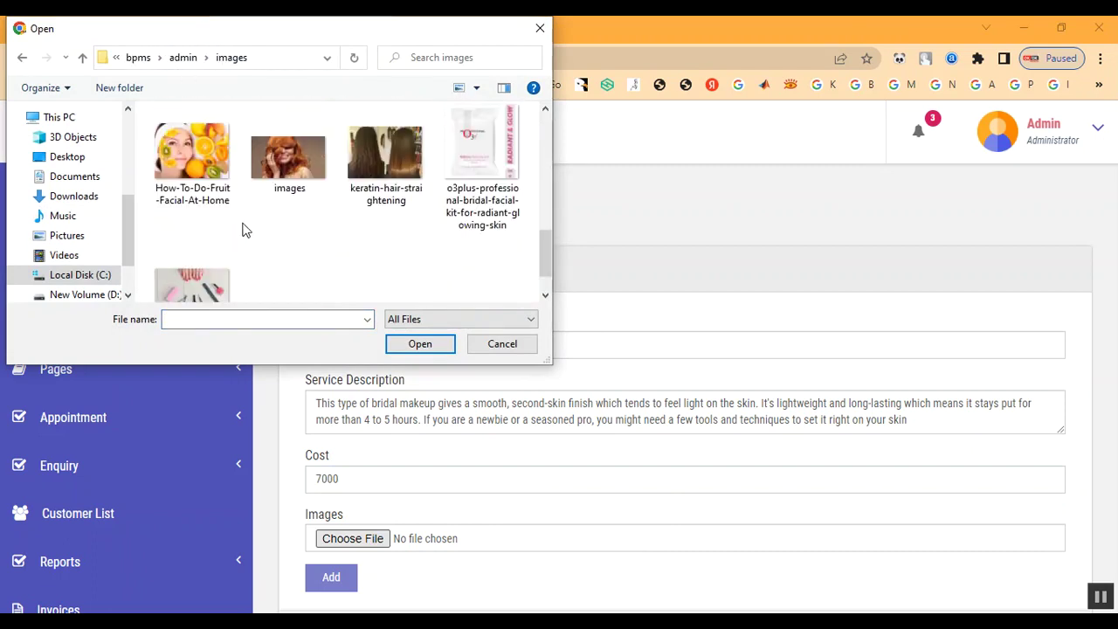
pyautogui.scroll(1, 245, 231)
pyautogui.scroll(2, 358, 262)
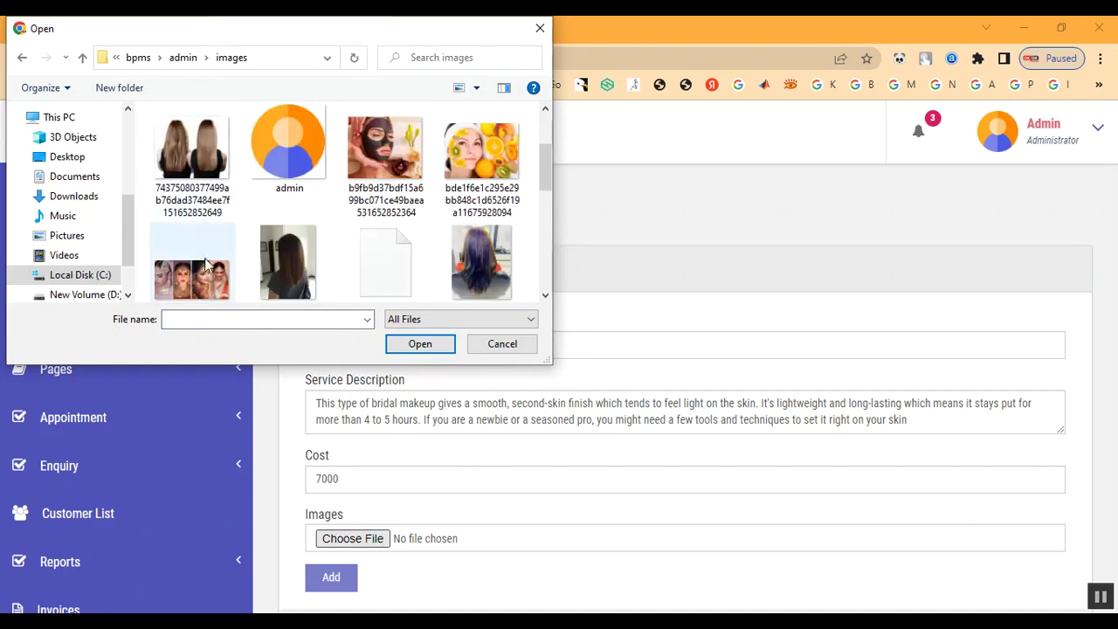
pyautogui.doubleClick(210, 253)
pyautogui.scroll(-1, 591, 402)
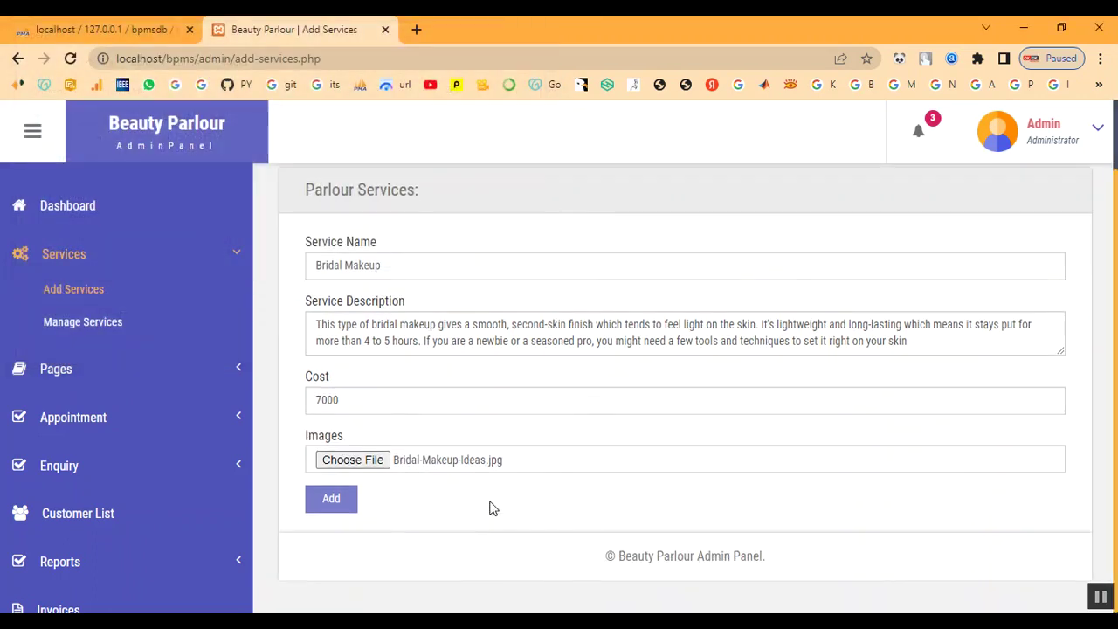
pyautogui.click(347, 506)
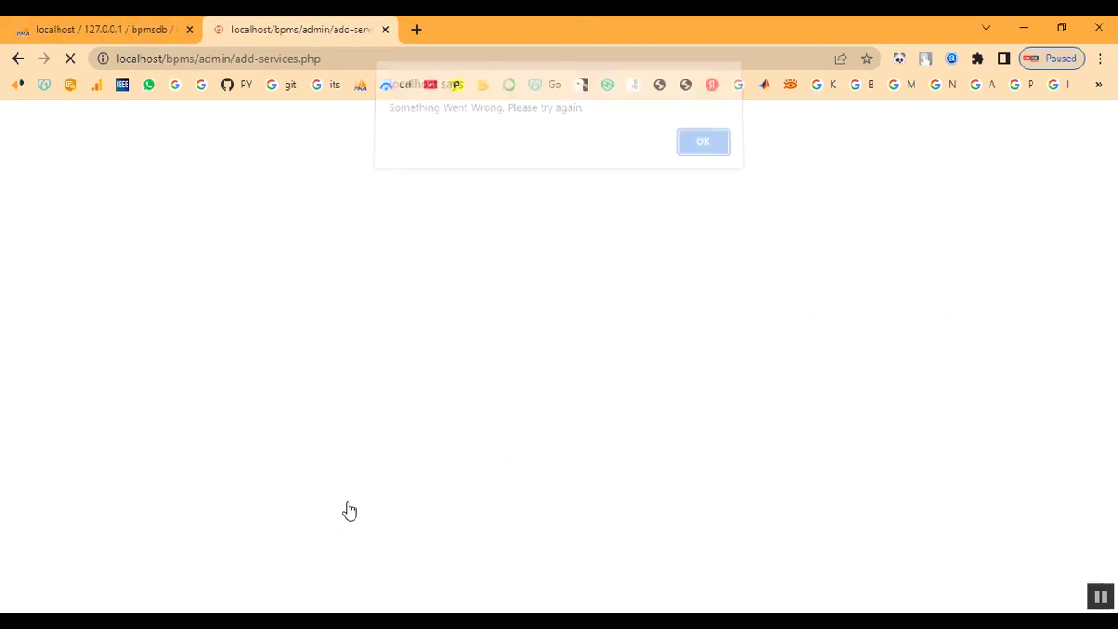
# Step: Dismiss the error, then enter Keratin Treatment with its pasted description and cost 2000
pyautogui.click(703, 152)
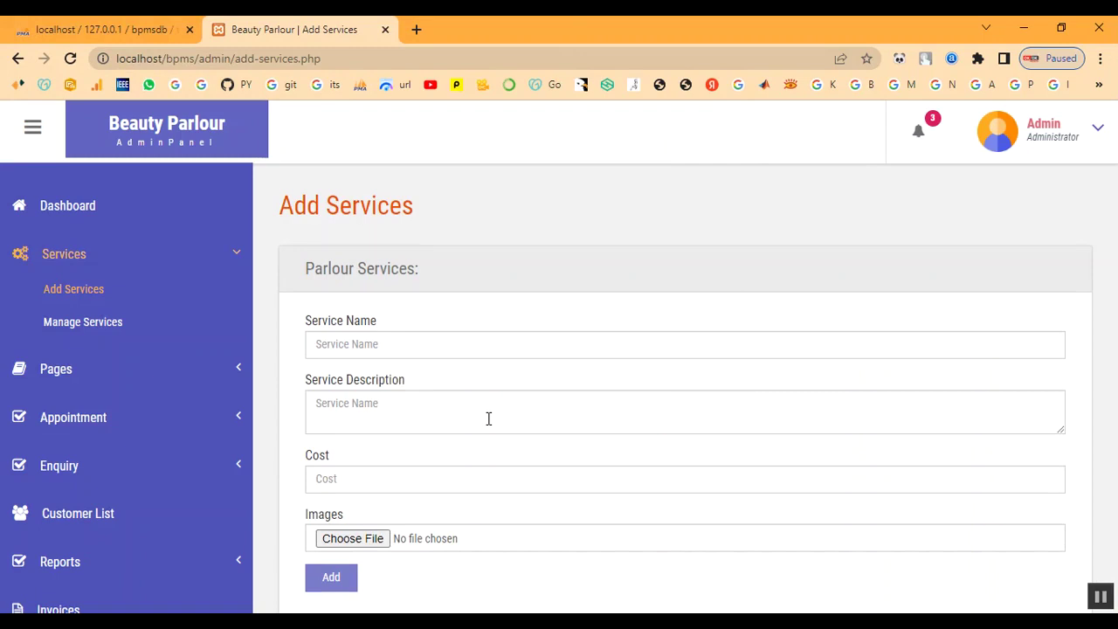
pyautogui.click(408, 340)
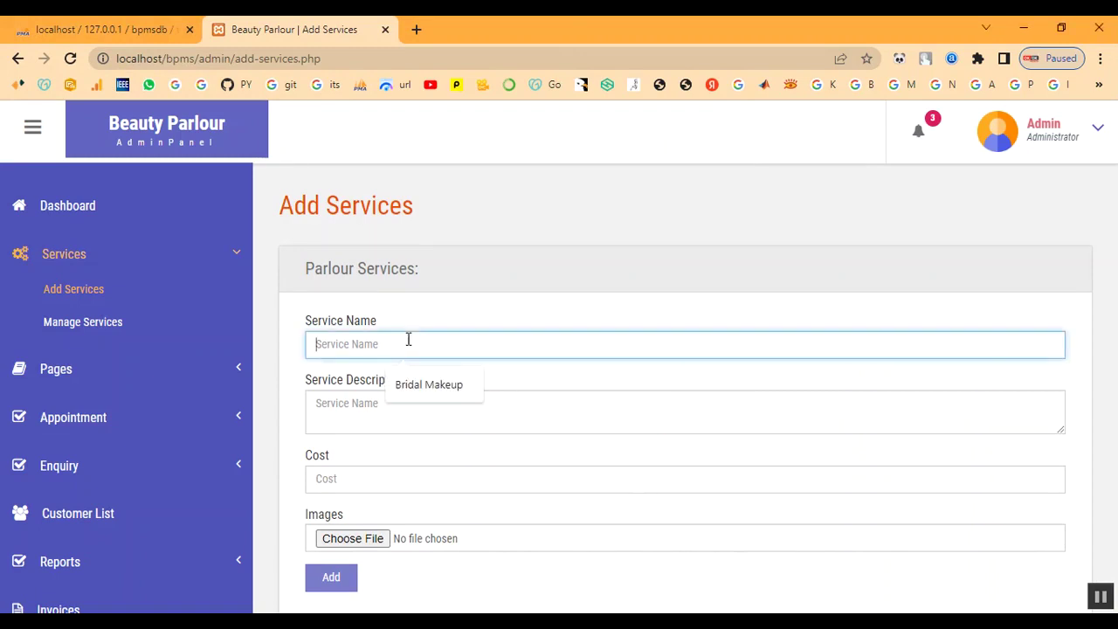
pyautogui.write('Keratin Treatment')
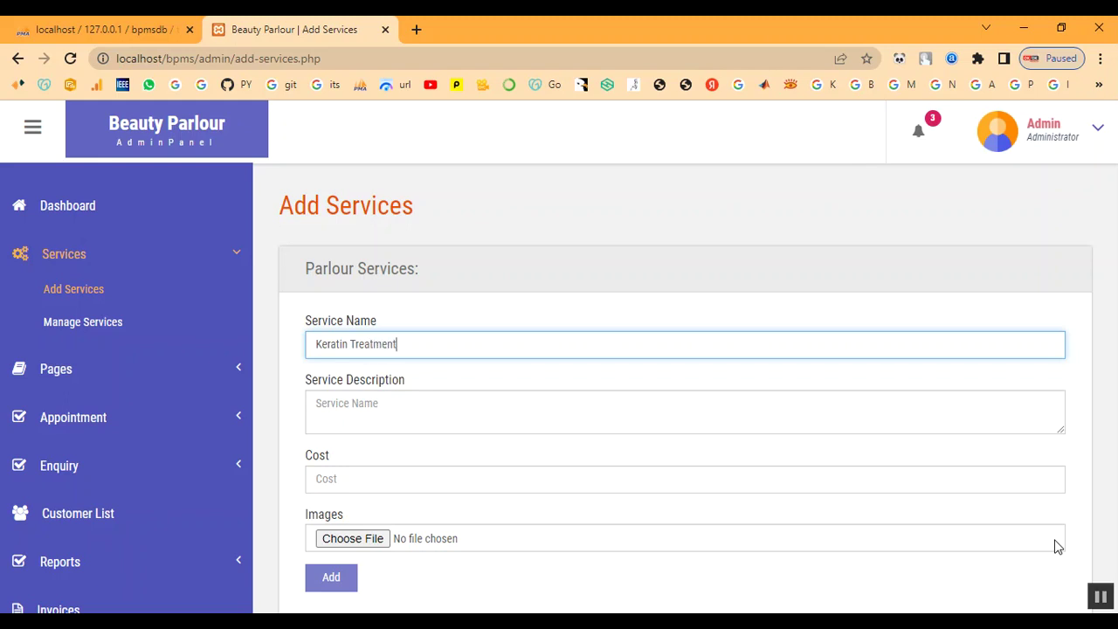
pyautogui.press('Tab')
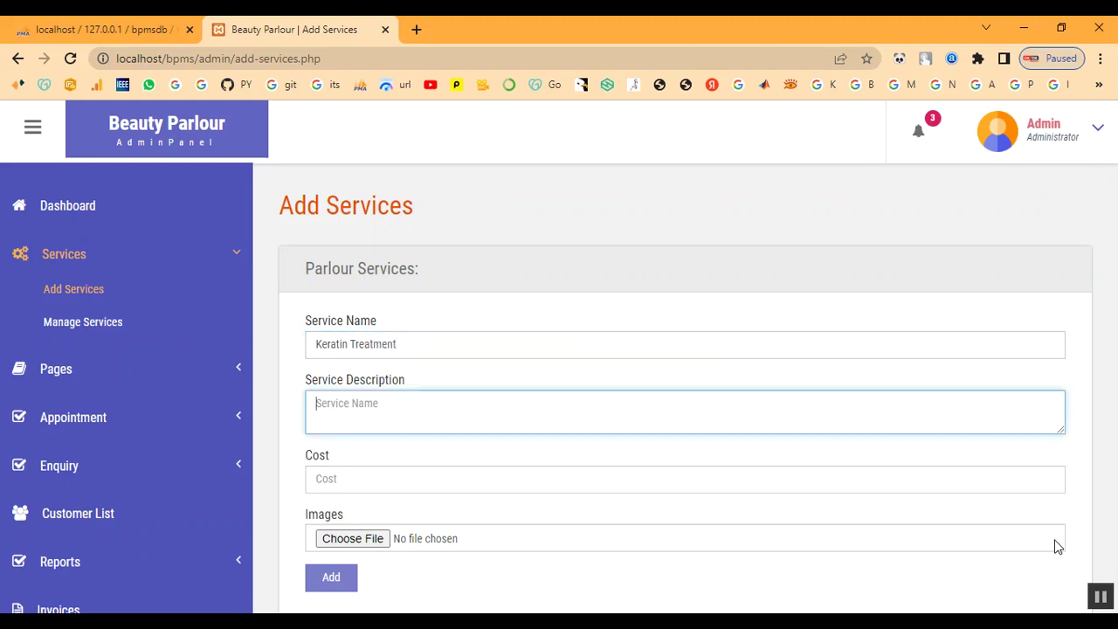
pyautogui.click(684, 547)
pyautogui.click(469, 420)
pyautogui.write('A keratin hair treatment is a process that helps straighten and smooth frizzy or damaged hair. Keratin is a protein that the body produces naturally. It helps give structure and strength to the hair, skin, and nails.')
pyautogui.click(449, 488)
pyautogui.write('2')
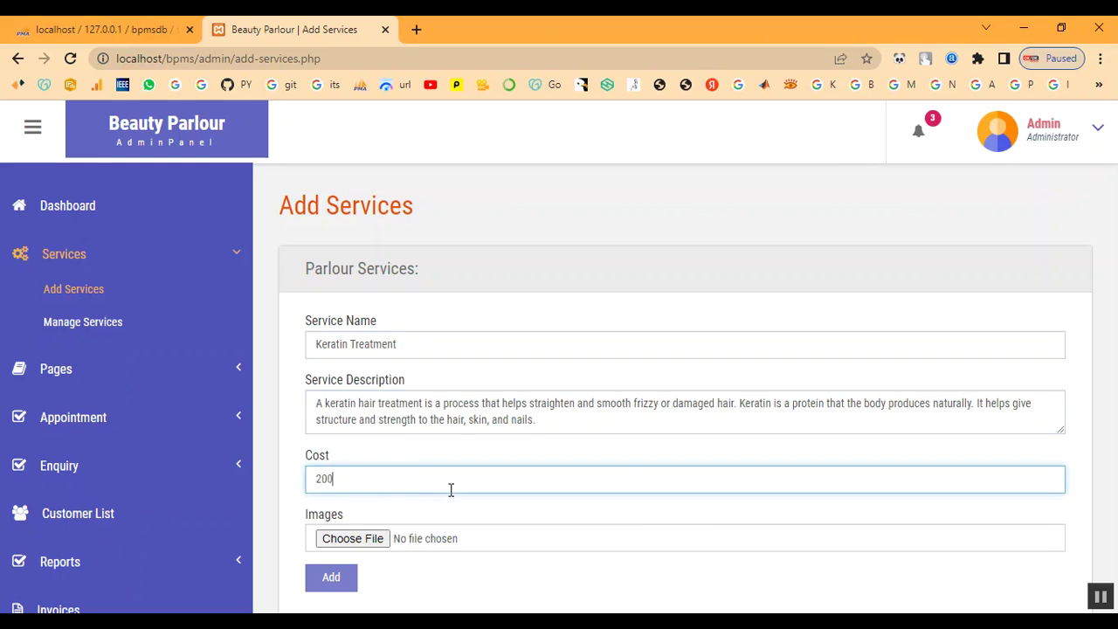
# Step: Attach download (1).jpg, add the service, and dismiss the 'Service has been added' message
pyautogui.click(355, 539)
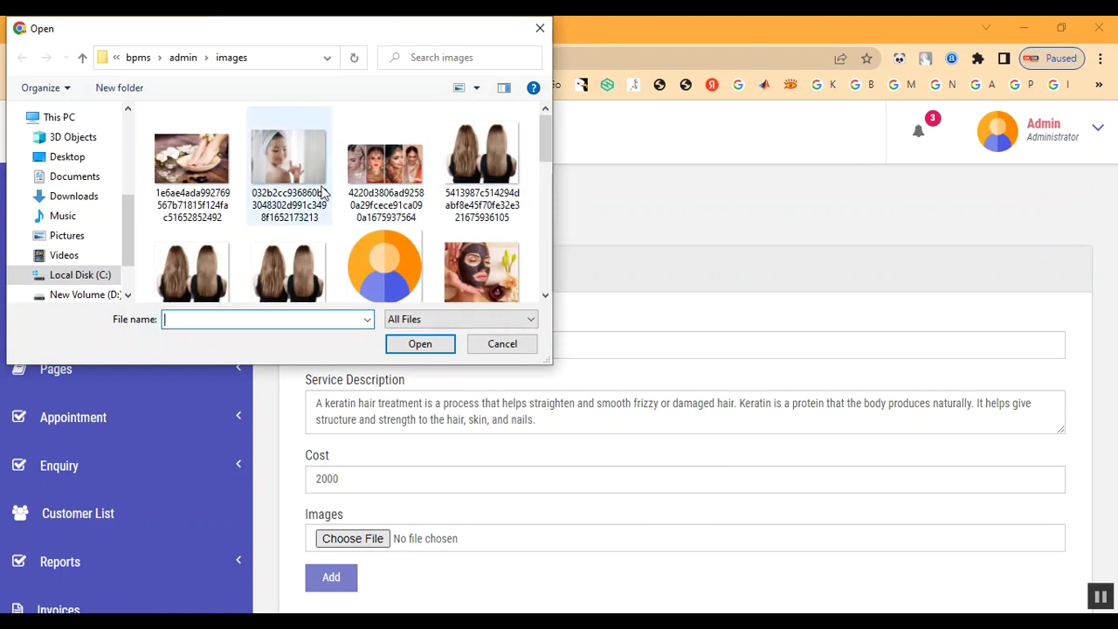
pyautogui.scroll(-5, 474, 225)
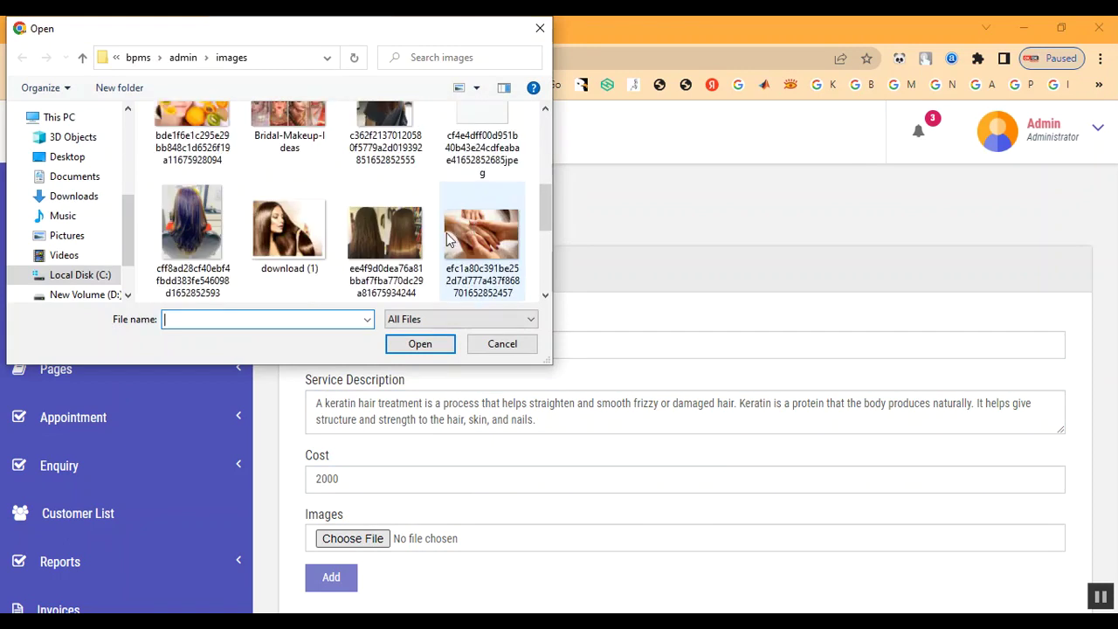
pyautogui.click(304, 259)
pyautogui.doubleClick(304, 259)
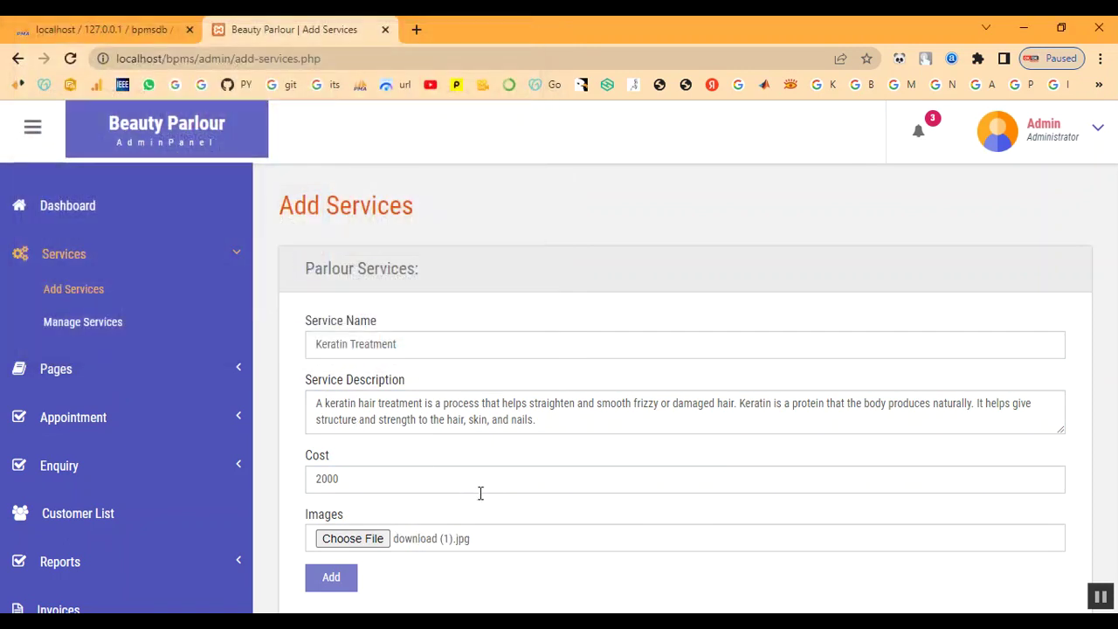
pyautogui.click(331, 577)
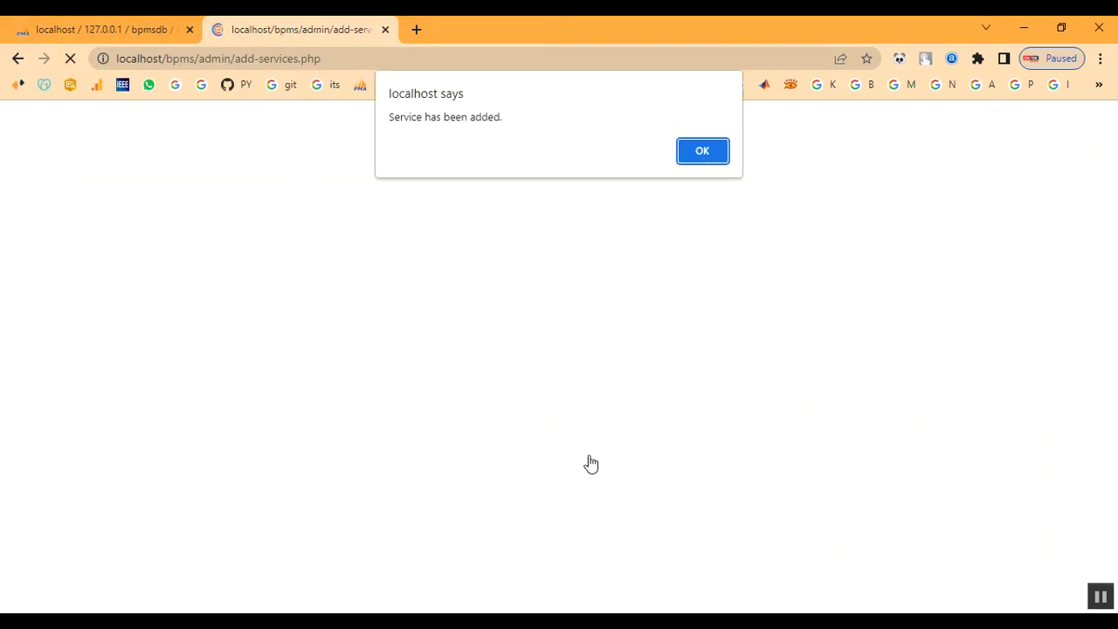
pyautogui.moveTo(403, 117); pyautogui.dragTo(714, 165)
pyautogui.click(716, 155)
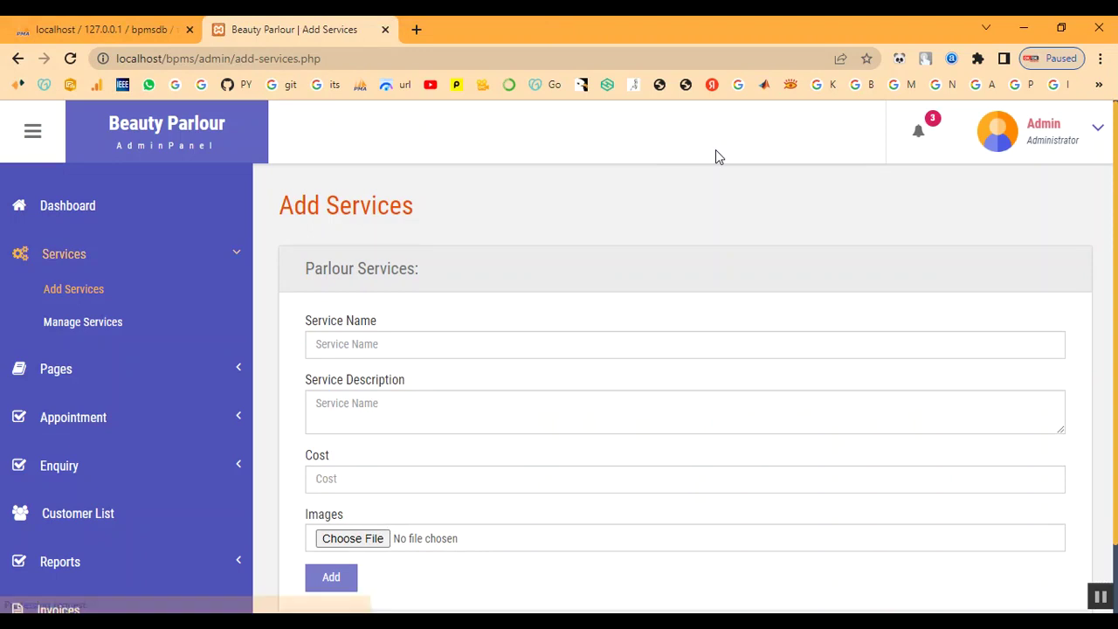
# Step: Verify Keratin Treatment is row 14 at 2000 in Manage Services, then open All Appointment
pyautogui.click(75, 323)
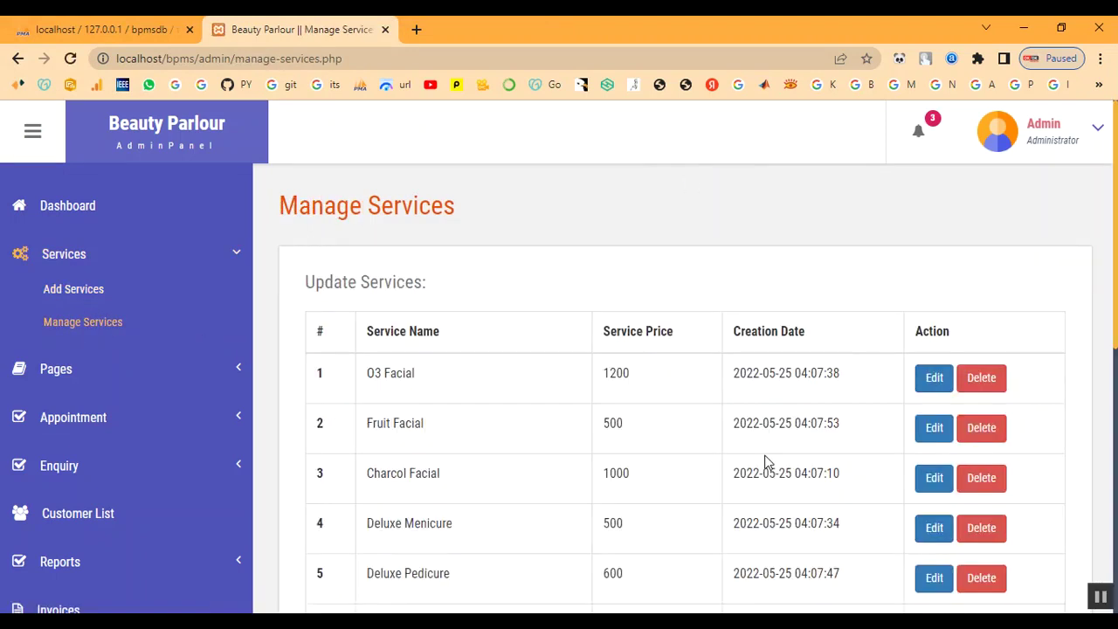
pyautogui.scroll(-5, 766, 459)
pyautogui.scroll(-1, 534, 531)
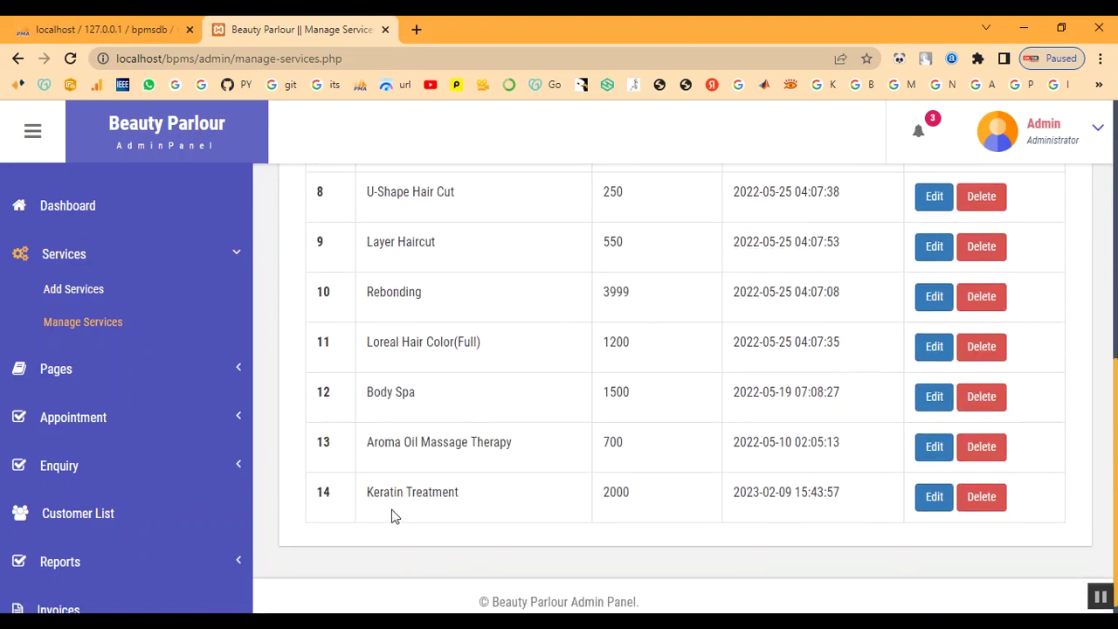
pyautogui.moveTo(369, 493); pyautogui.dragTo(532, 509)
pyautogui.moveTo(606, 492); pyautogui.dragTo(914, 521)
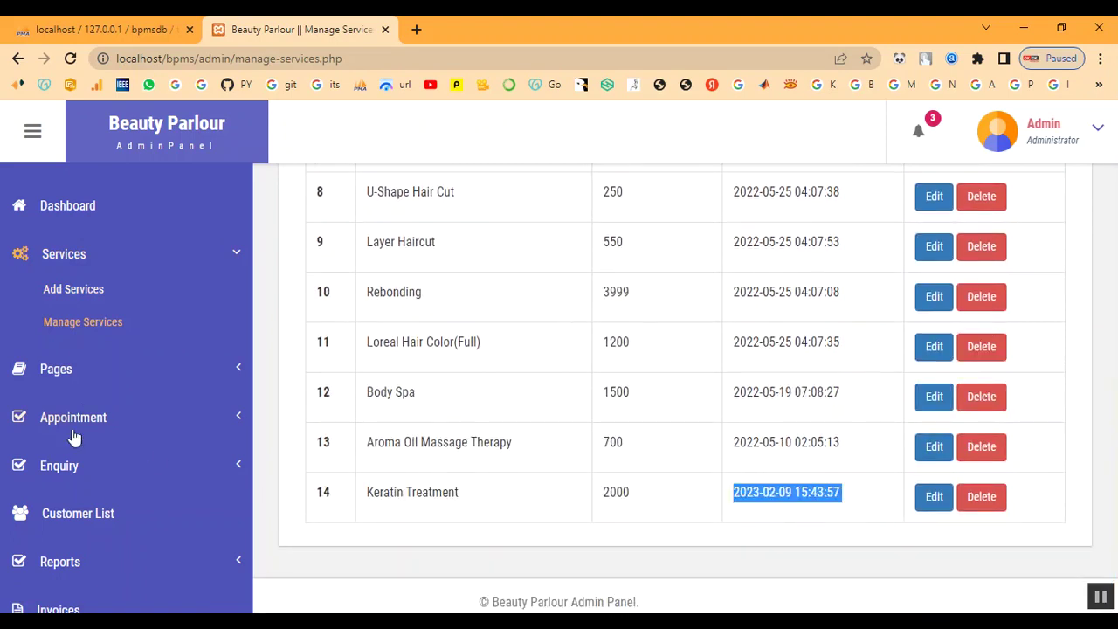
pyautogui.scroll(2, 105, 282)
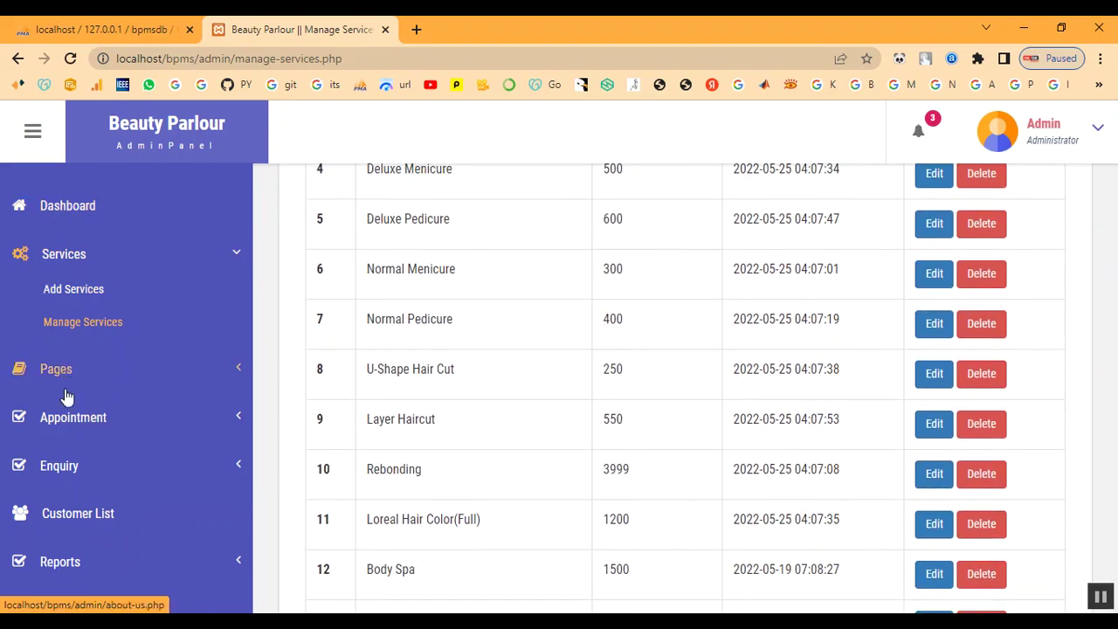
pyautogui.click(79, 421)
pyautogui.click(80, 386)
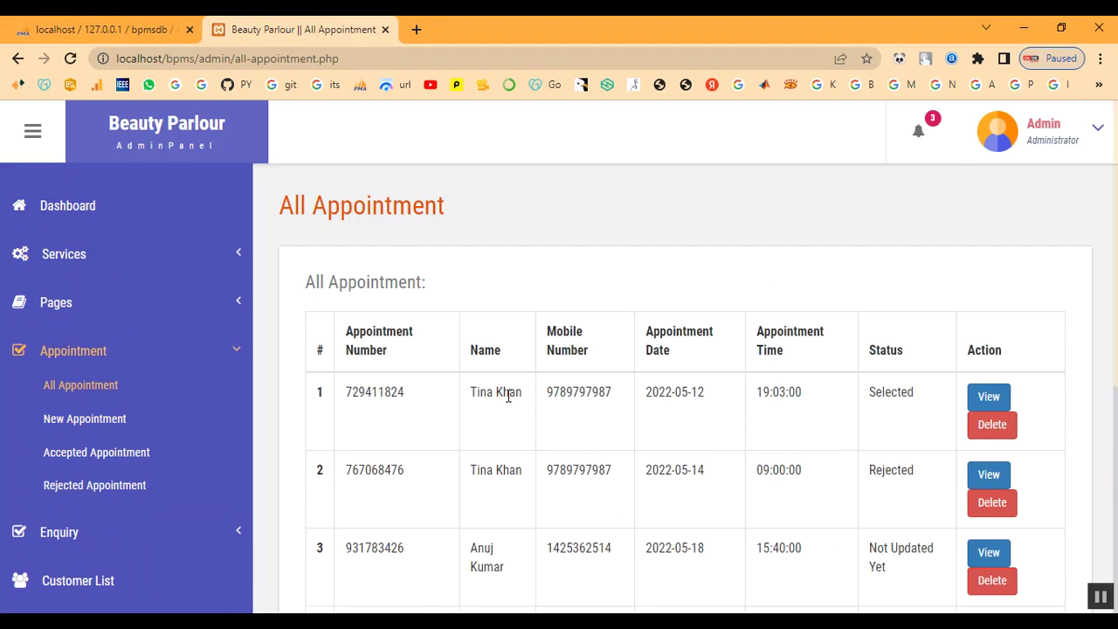
# Step: Scan the appointments and registered customers, then log out from the Admin dropdown
pyautogui.scroll(-5, 510, 402)
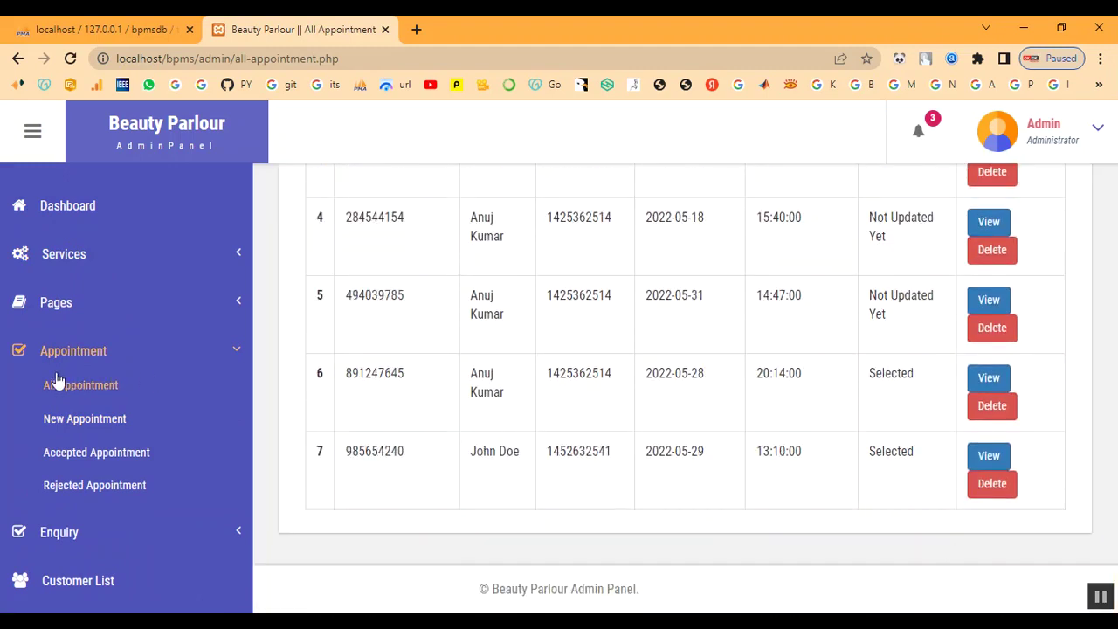
pyautogui.click(72, 356)
pyautogui.click(88, 446)
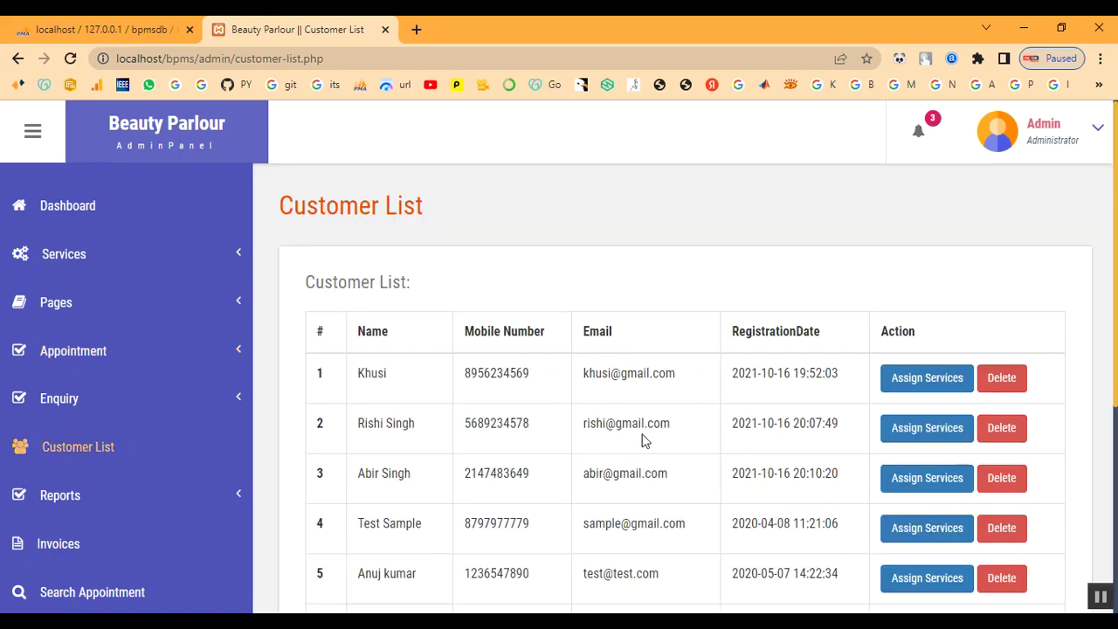
pyautogui.scroll(-4, 612, 445)
pyautogui.scroll(4, 611, 480)
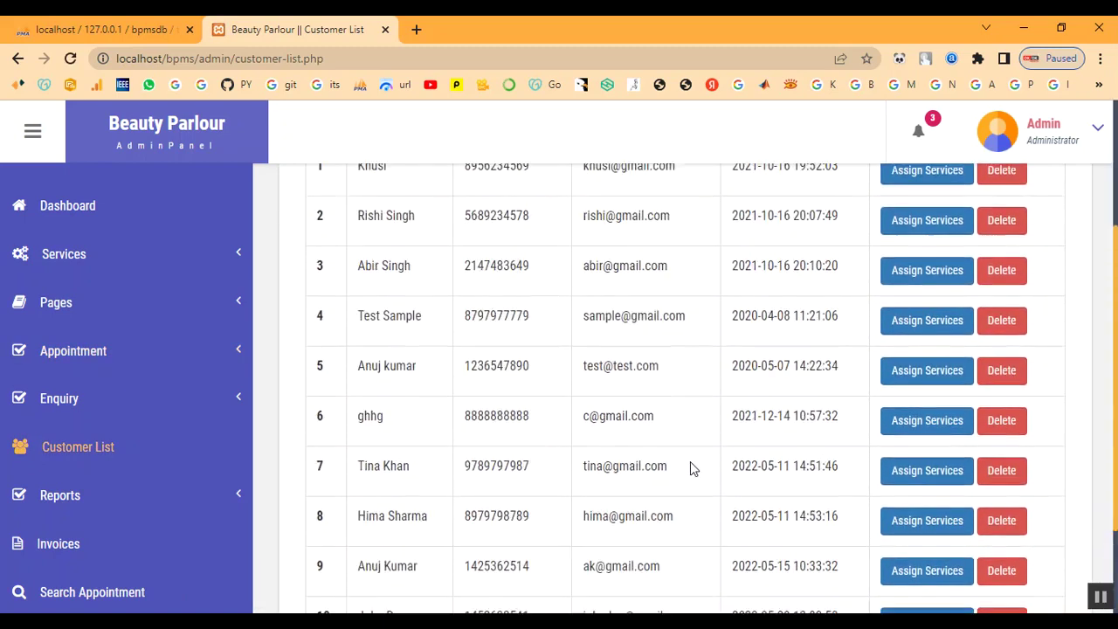
pyautogui.click(1035, 140)
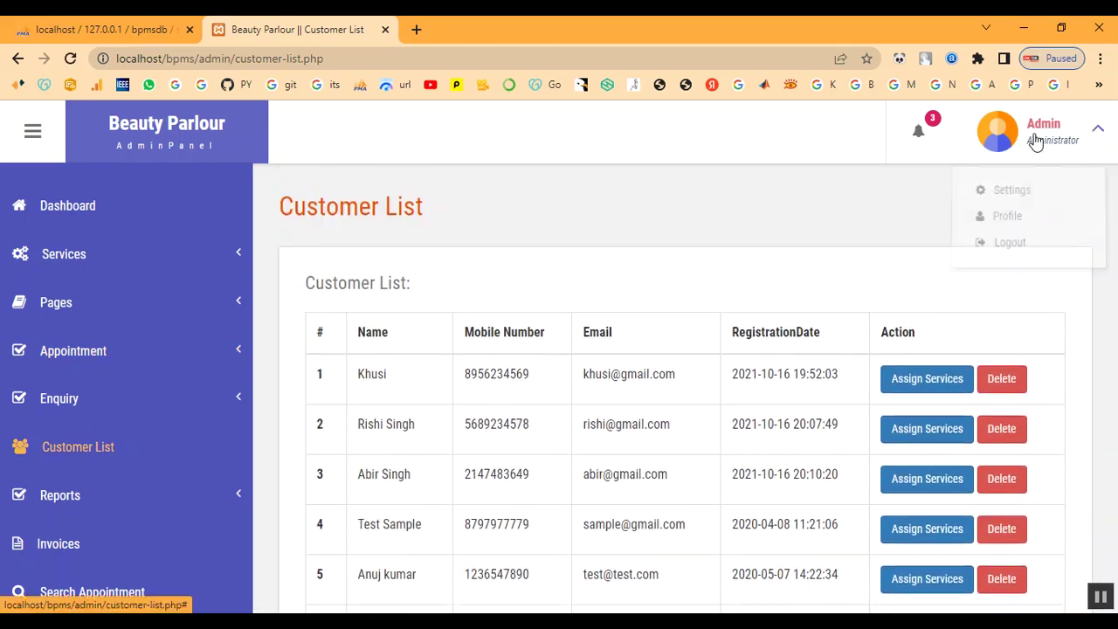
pyautogui.click(1027, 244)
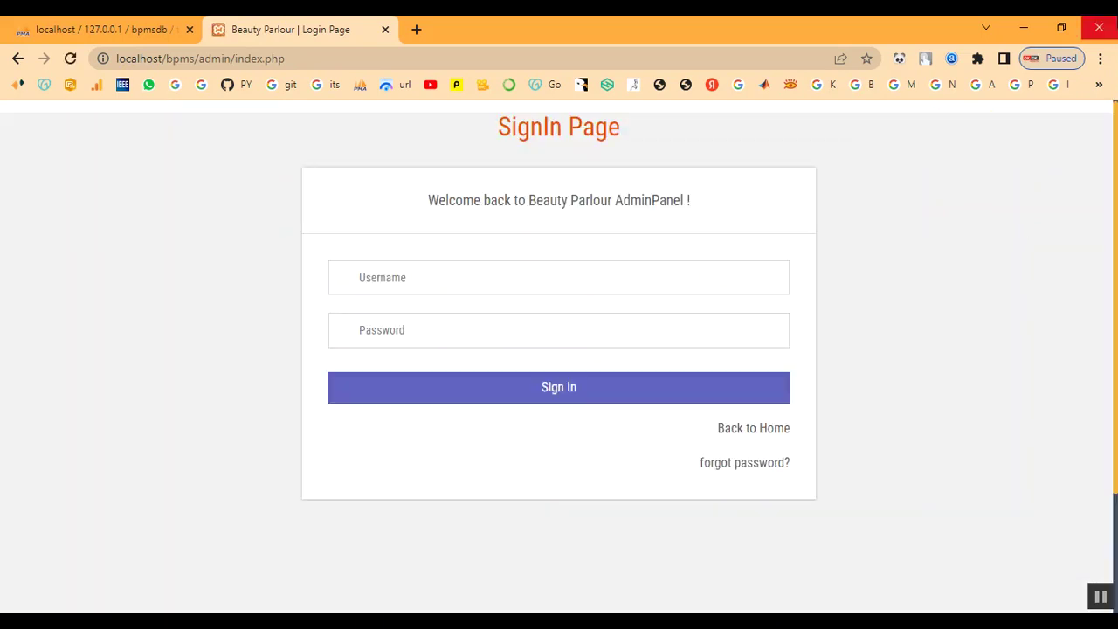
# Step: Return to the parlour's public home page and scroll through it
pyautogui.click(775, 435)
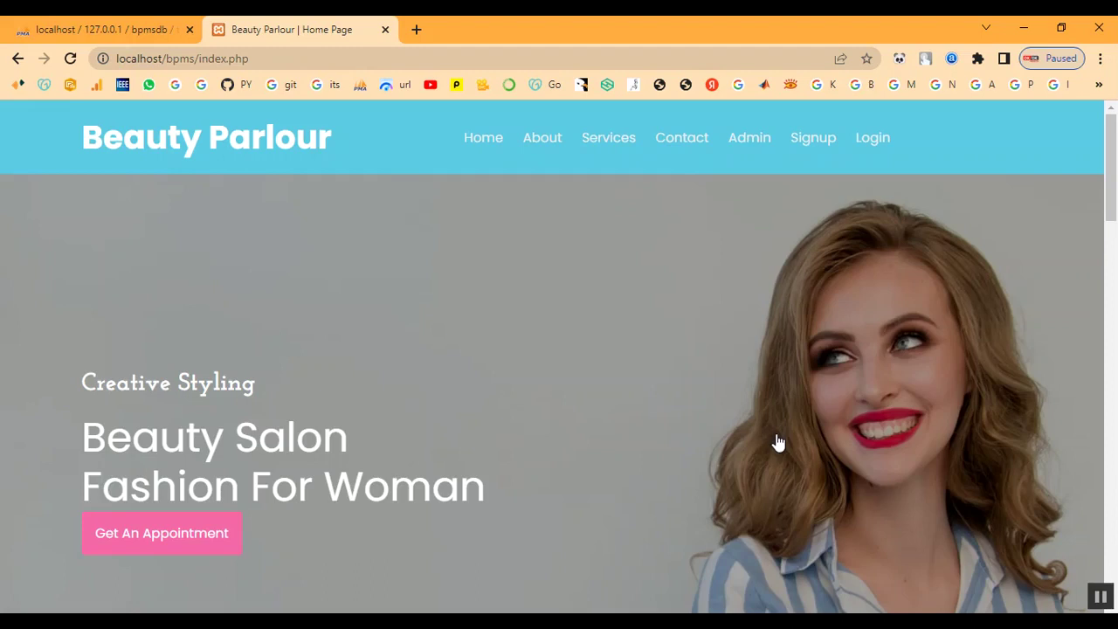
pyautogui.scroll(-1, 609, 405)
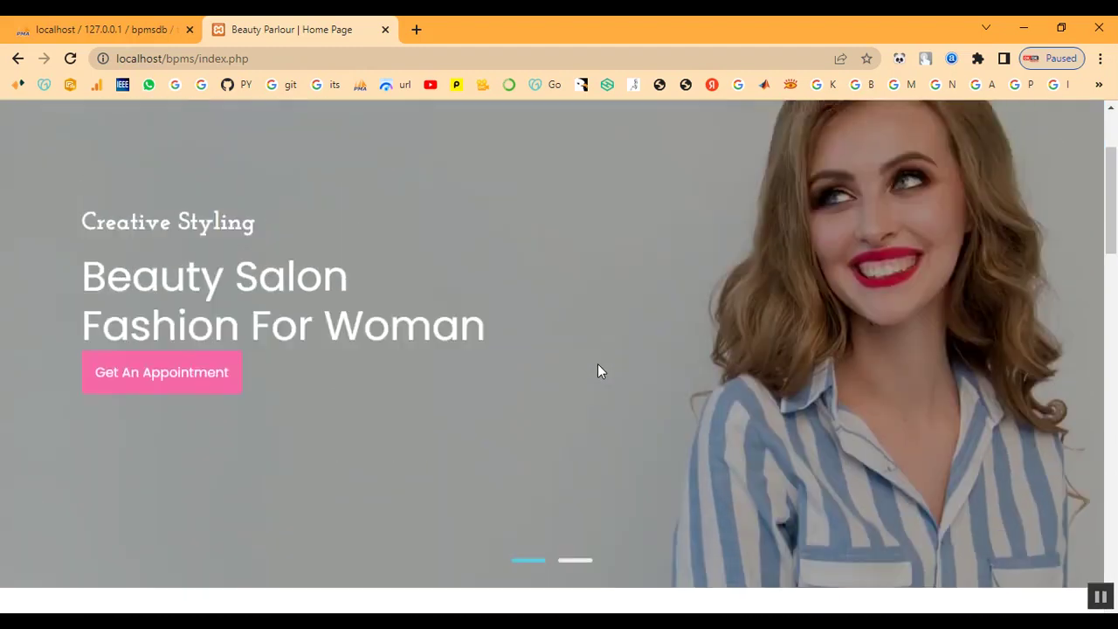
pyautogui.scroll(1, 599, 373)
# Step: Scroll the Our Service cards down to Keratin Treatment at ₹2000 and back up
pyautogui.click(608, 139)
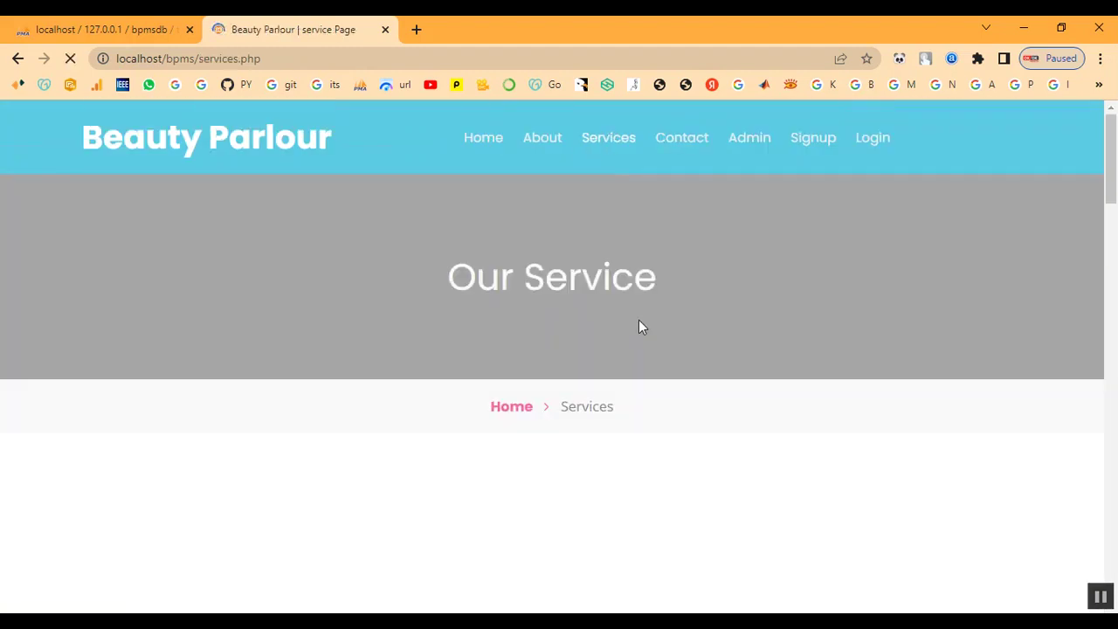
pyautogui.scroll(-6, 638, 322)
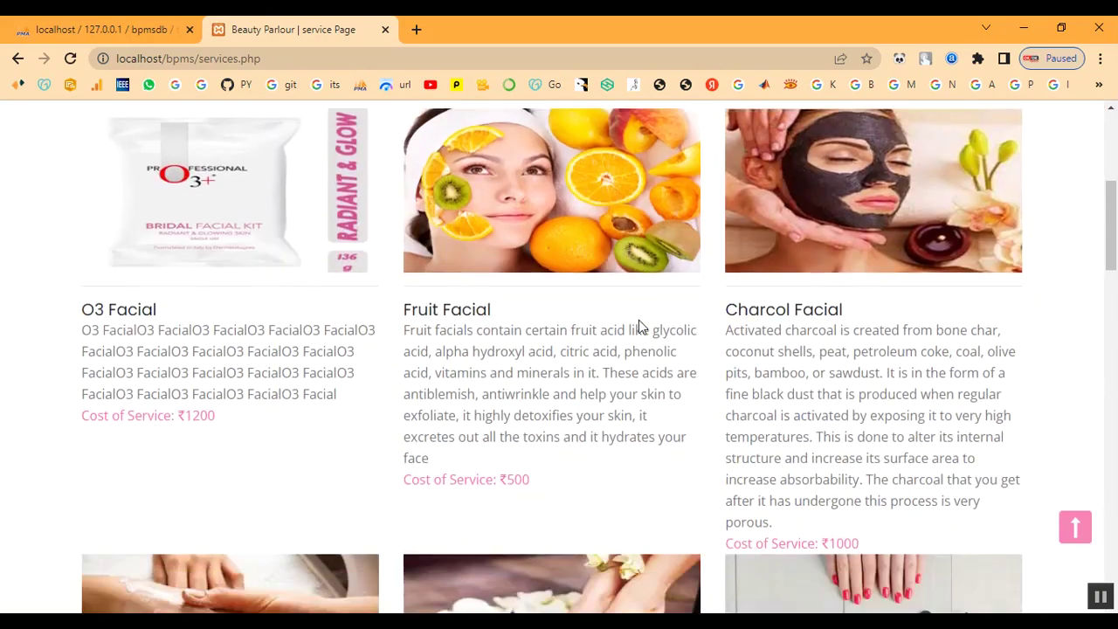
pyautogui.scroll(-11, 638, 327)
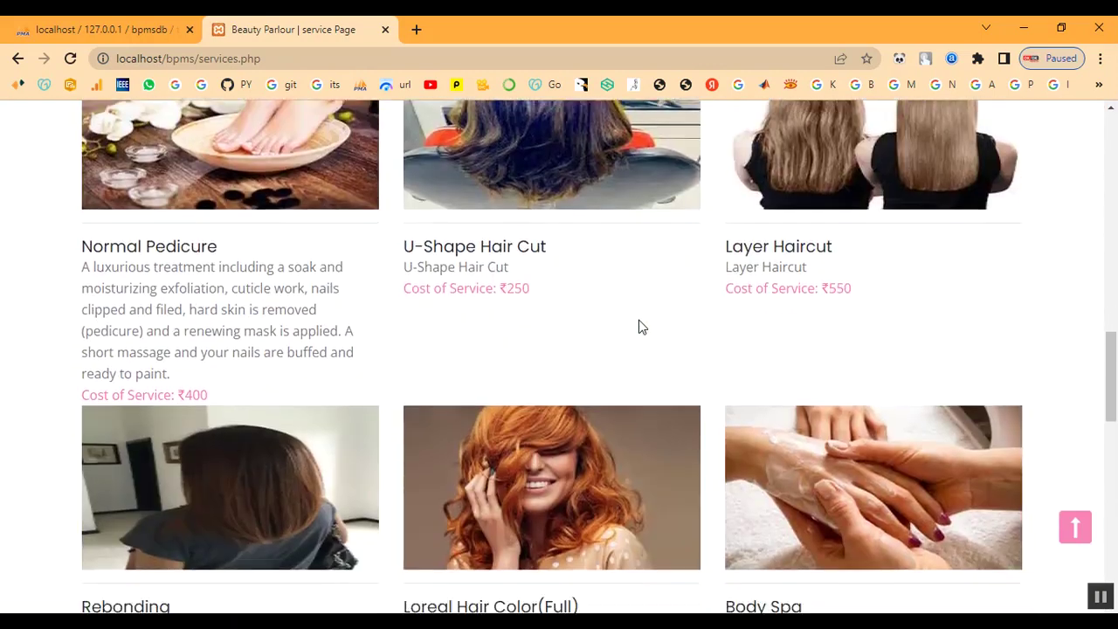
pyautogui.scroll(-2, 638, 325)
pyautogui.scroll(-1, 559, 414)
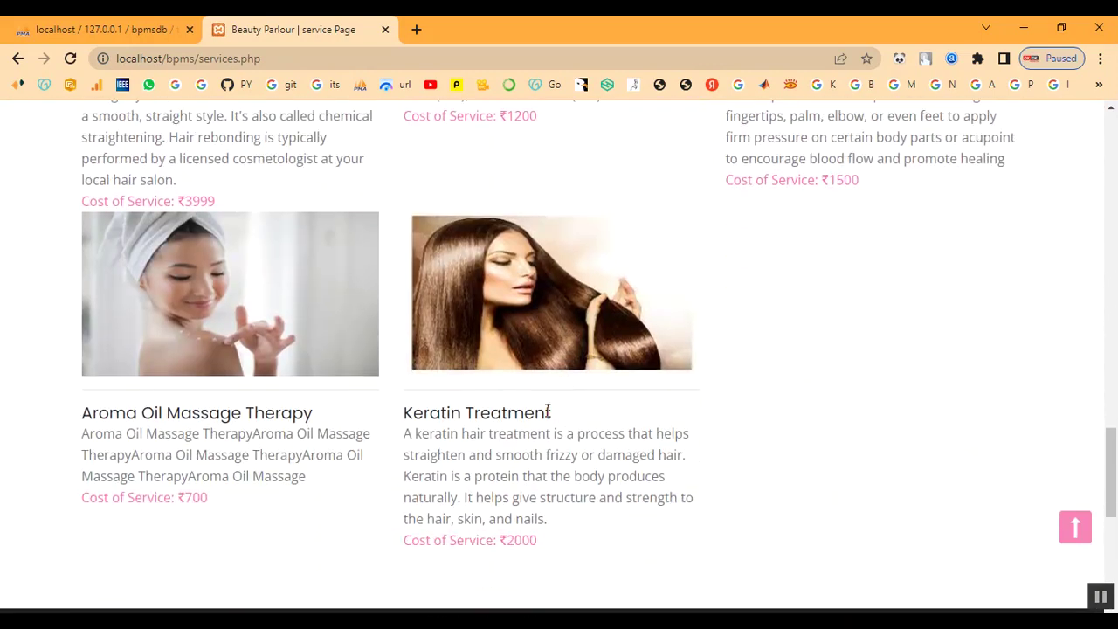
pyautogui.moveTo(402, 420); pyautogui.dragTo(556, 537)
pyautogui.click(863, 507)
pyautogui.scroll(2, 825, 400)
pyautogui.scroll(-5, 826, 401)
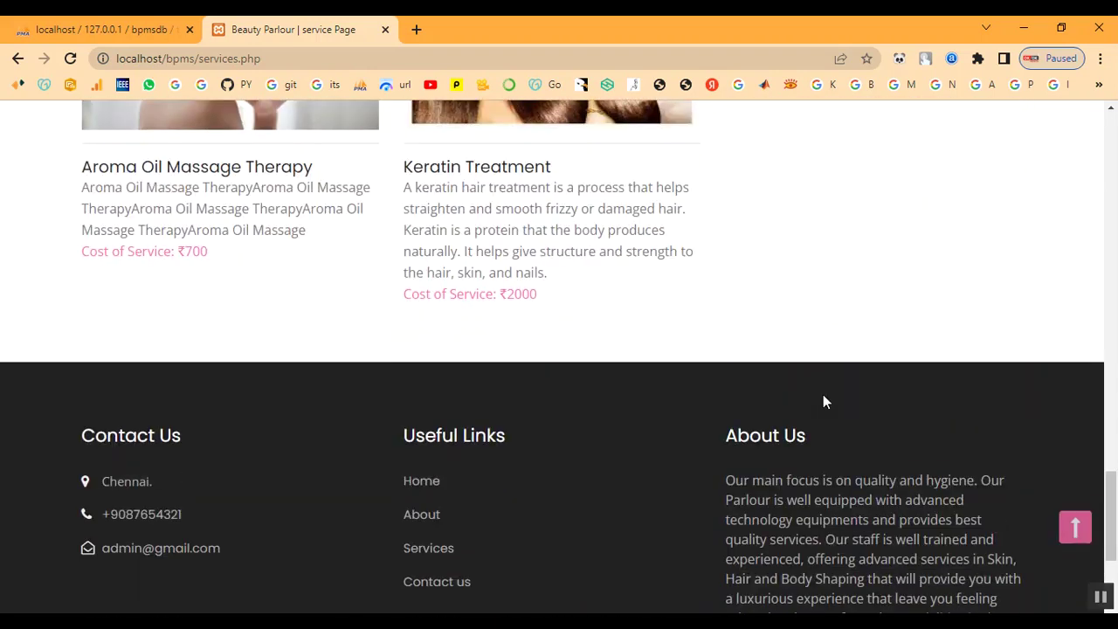
pyautogui.scroll(13, 823, 395)
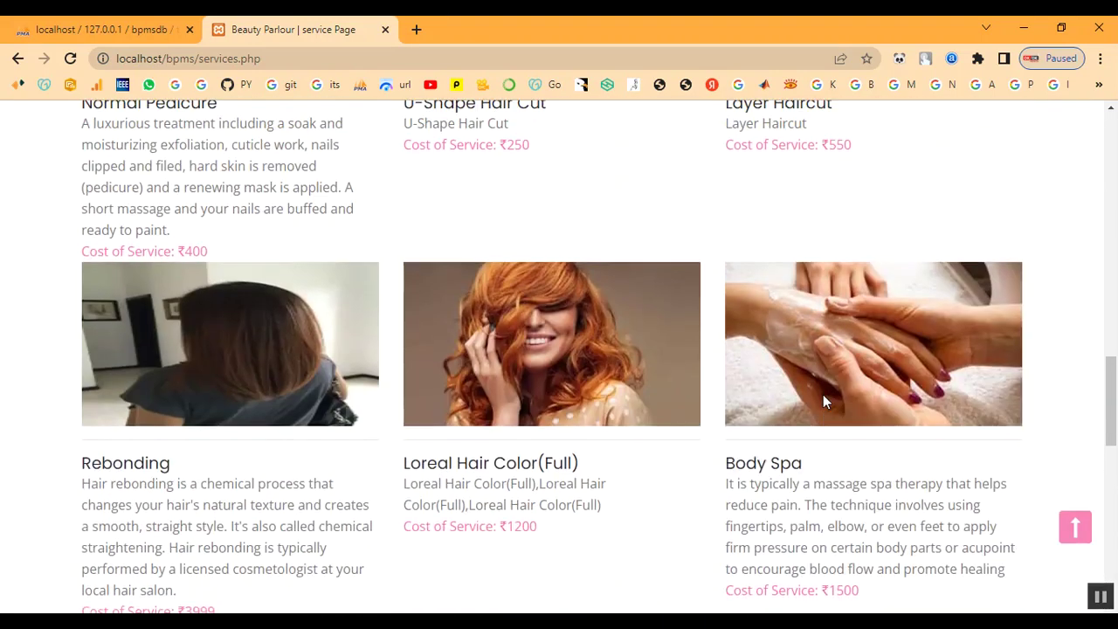
pyautogui.scroll(6, 823, 400)
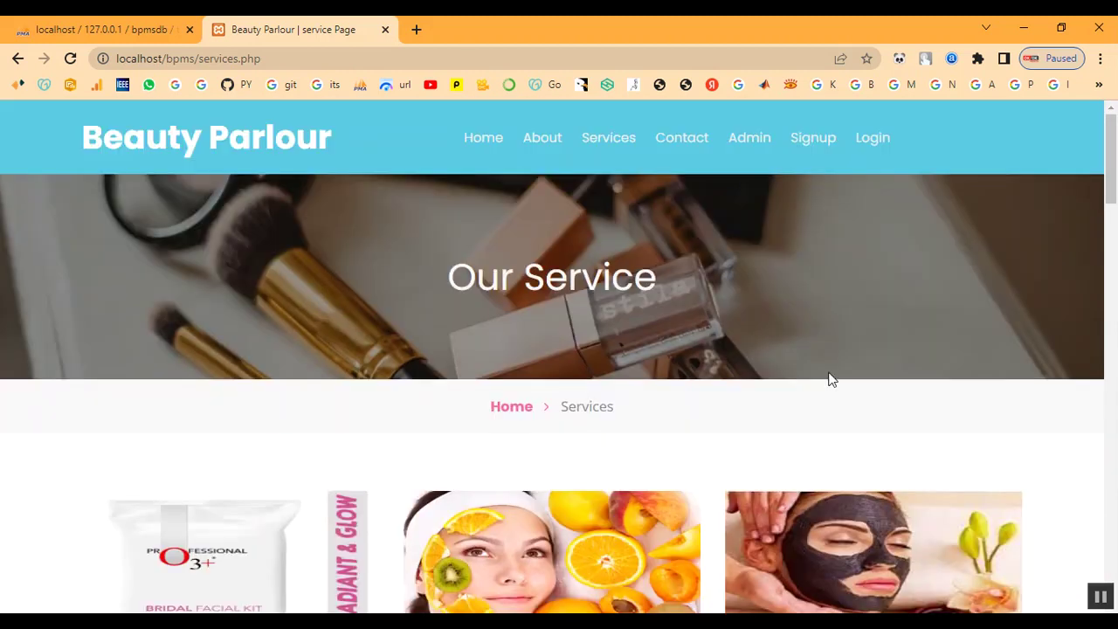
# Step: On the Signup page, fill in the customer's first name, last name, mobile number and e-mail
pyautogui.click(821, 147)
pyautogui.scroll(-4, 520, 347)
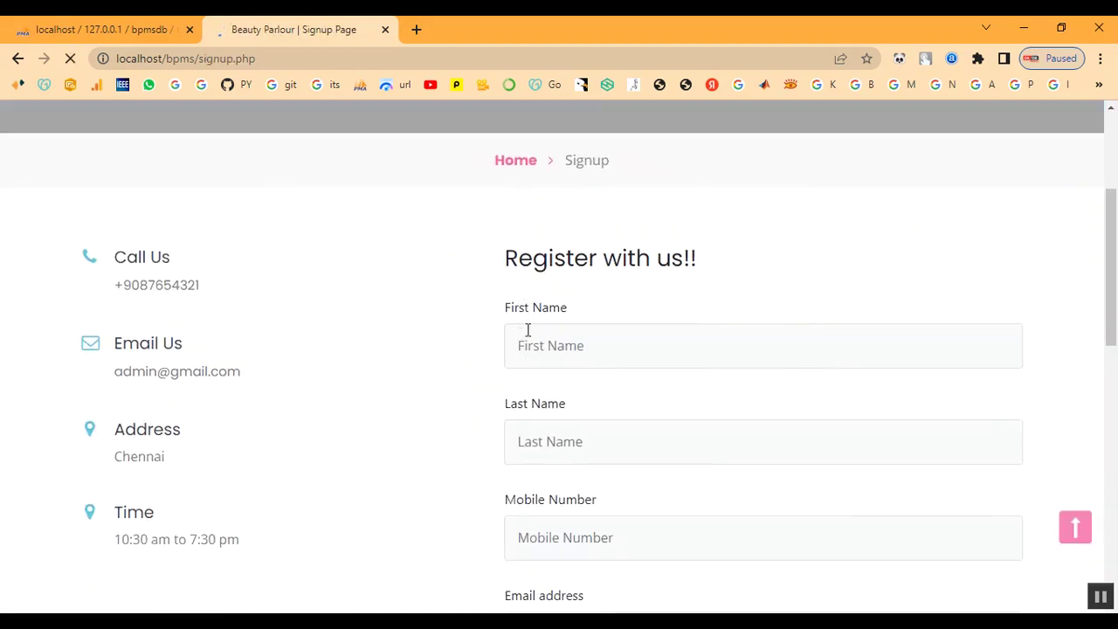
pyautogui.click(572, 266)
pyautogui.write('abi')
pyautogui.press('Tab')
pyautogui.write('a')
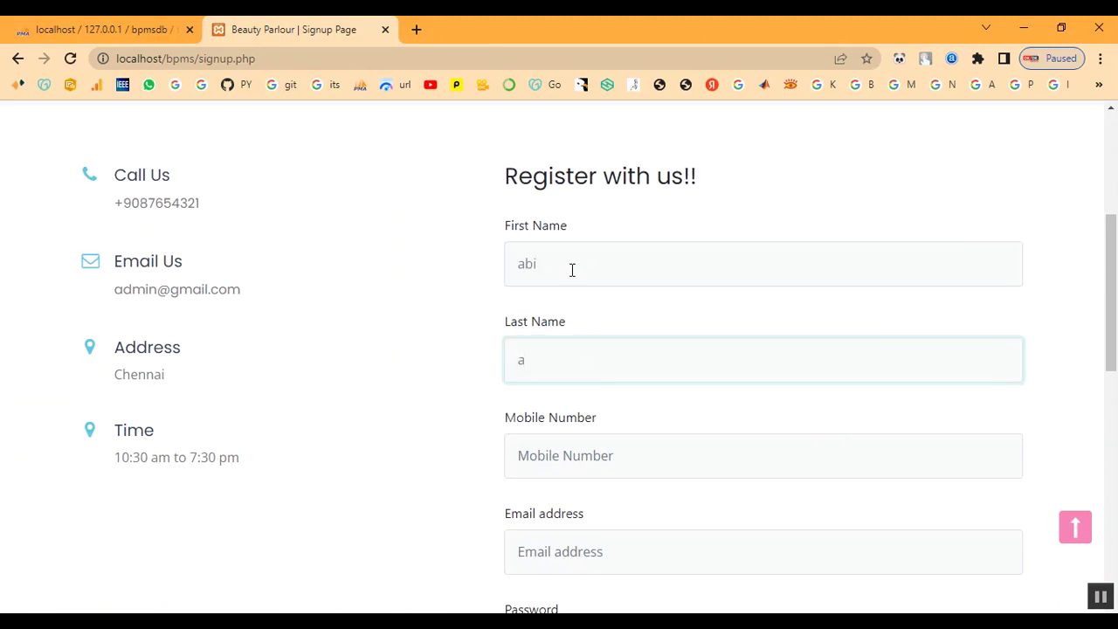
pyautogui.press('Tab')
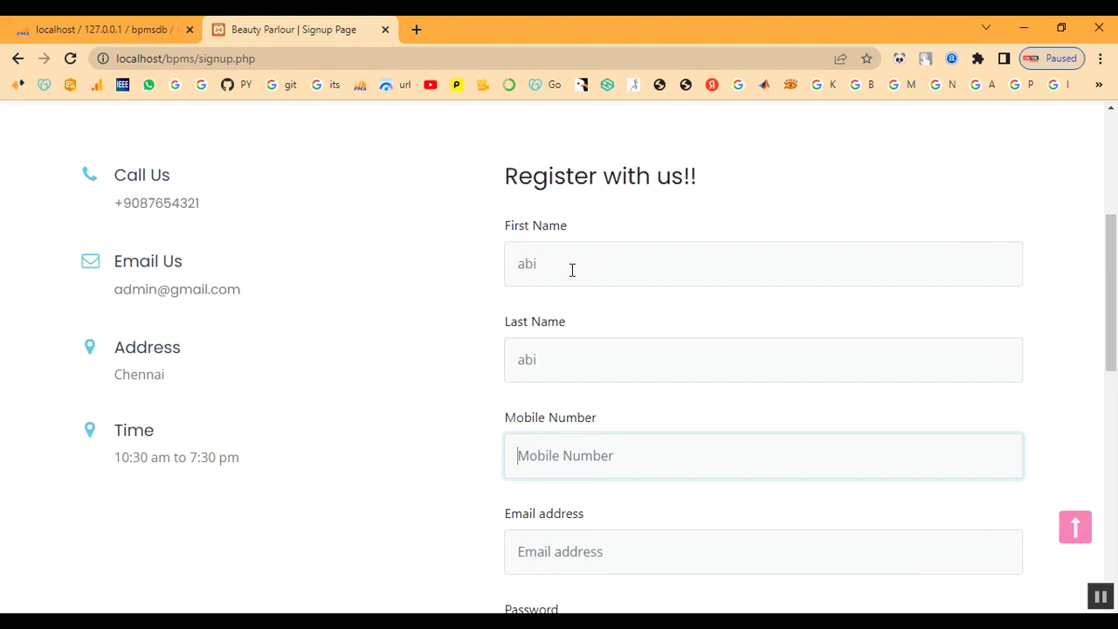
pyautogui.press('Tab')
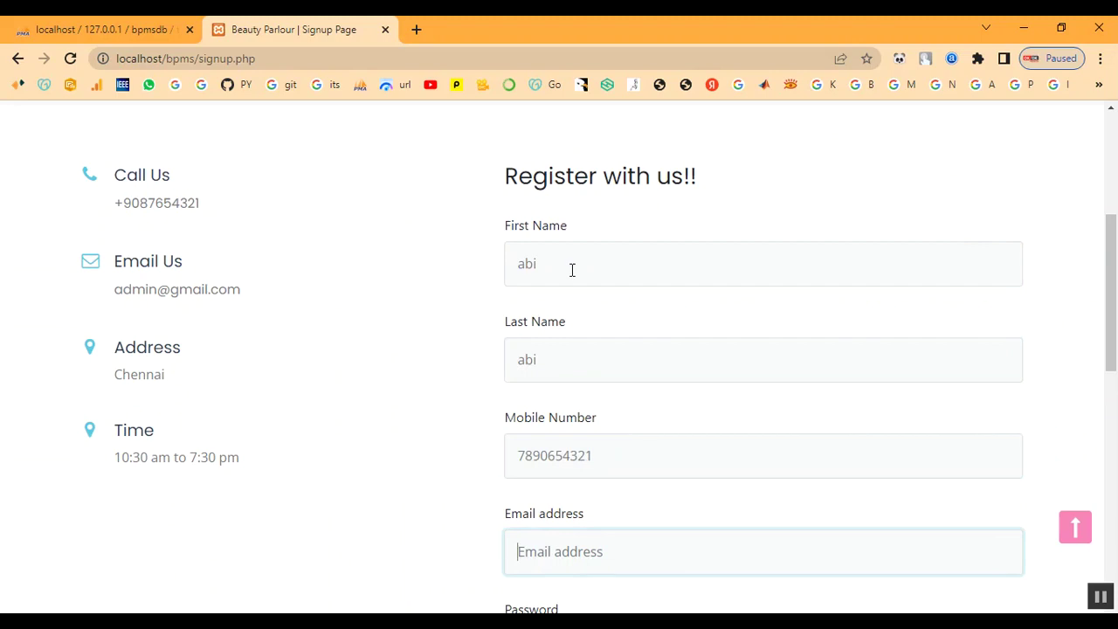
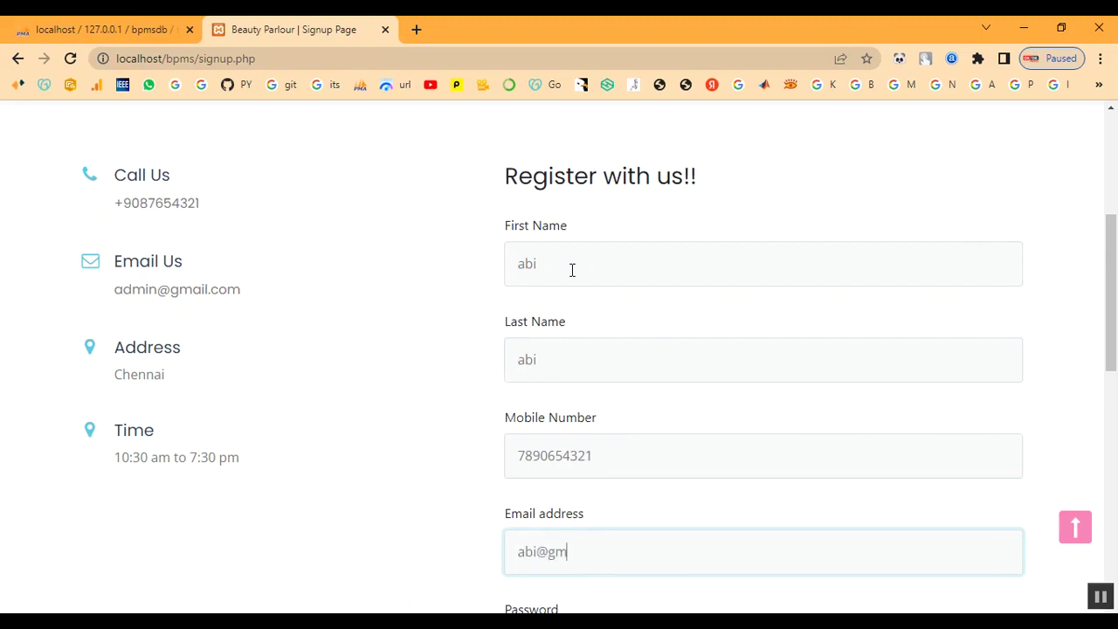
# Step: Set and repeat the account password, submit the signup, and dismiss the success message
pyautogui.press('Tab')
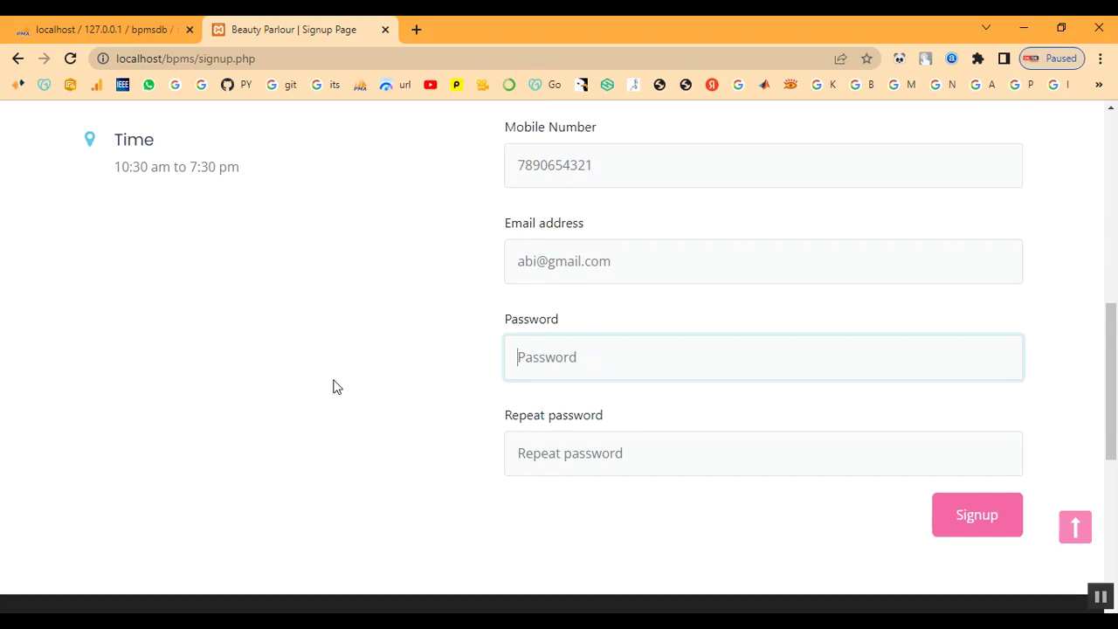
pyautogui.write('123')
pyautogui.press('BackSpace')
pyautogui.press('BackSpace')
pyautogui.press('BackSpace')
pyautogui.press('BackSpace')
pyautogui.press('BackSpace')
pyautogui.write('12')
pyautogui.press('Tab')
pyautogui.write('12')
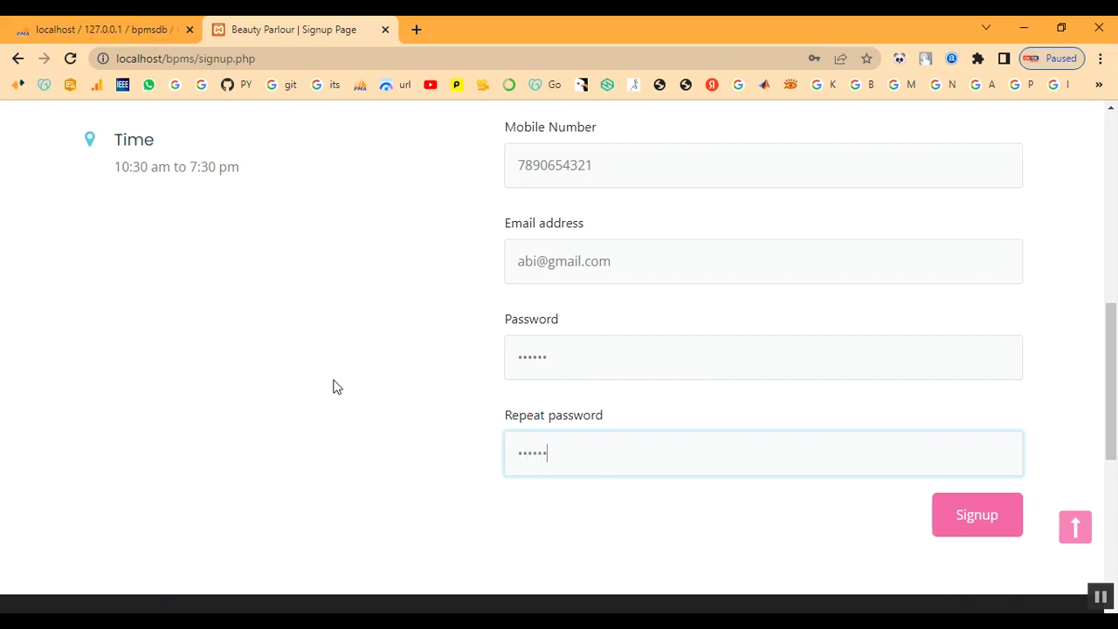
pyautogui.click(1010, 535)
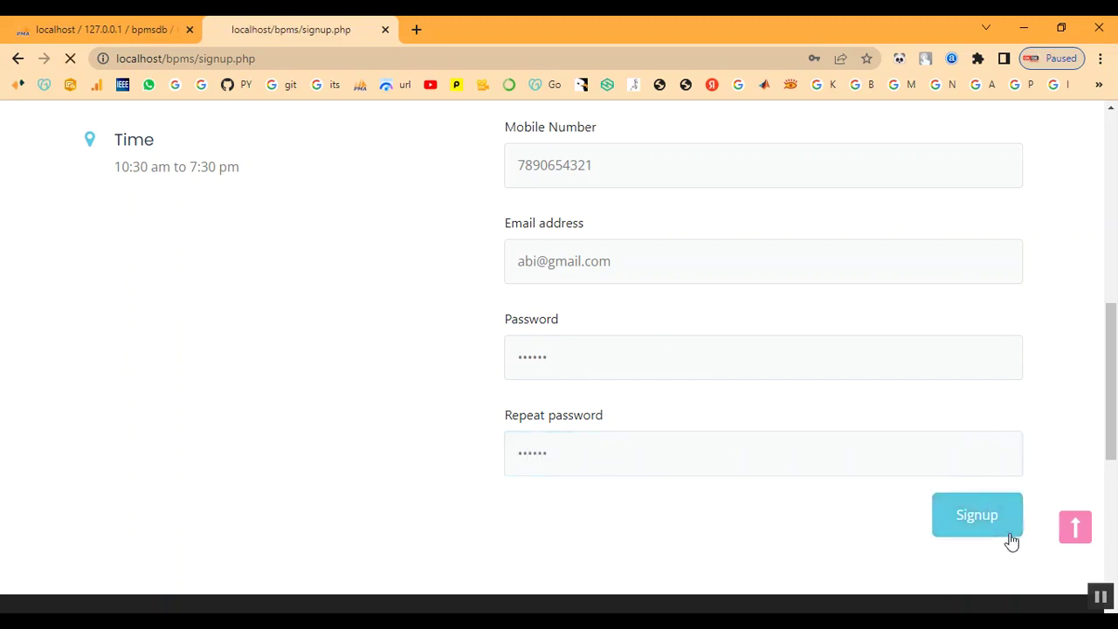
pyautogui.click(709, 157)
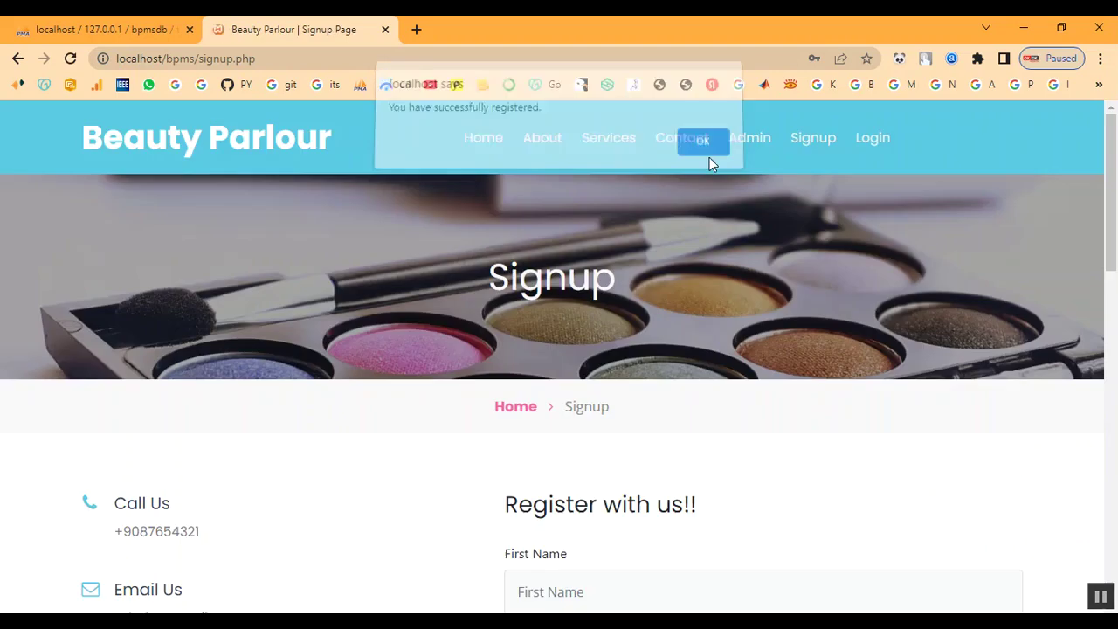
pyautogui.scroll(-2, 707, 297)
pyautogui.scroll(2, 786, 253)
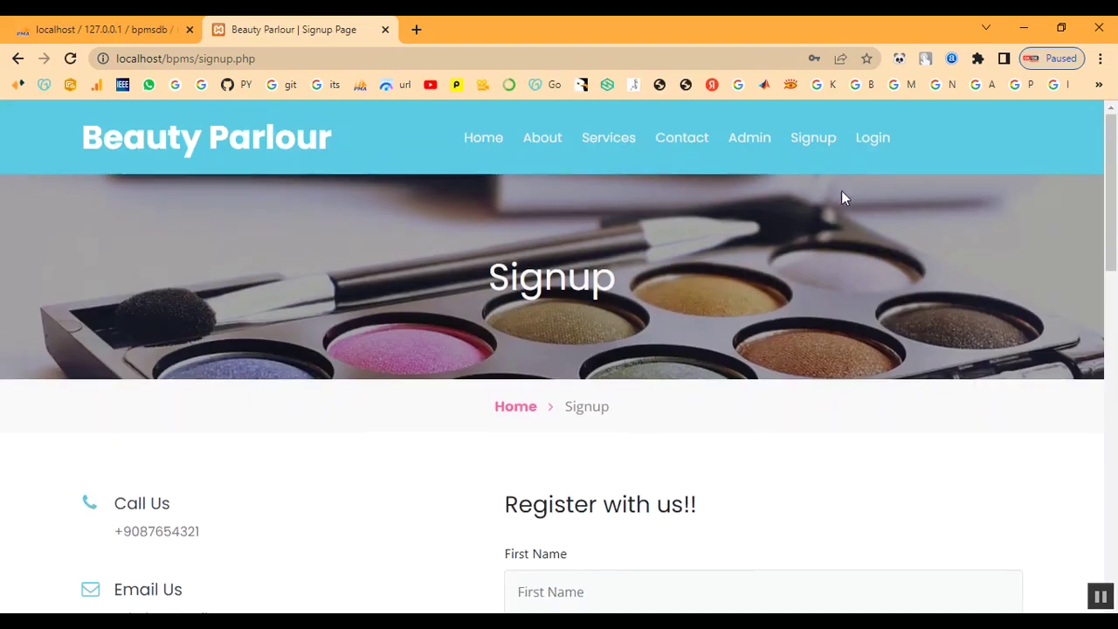
pyautogui.click(865, 140)
# Step: Log in with the new customer's registered e-mail and password
pyautogui.scroll(-1, 636, 356)
pyautogui.click(624, 428)
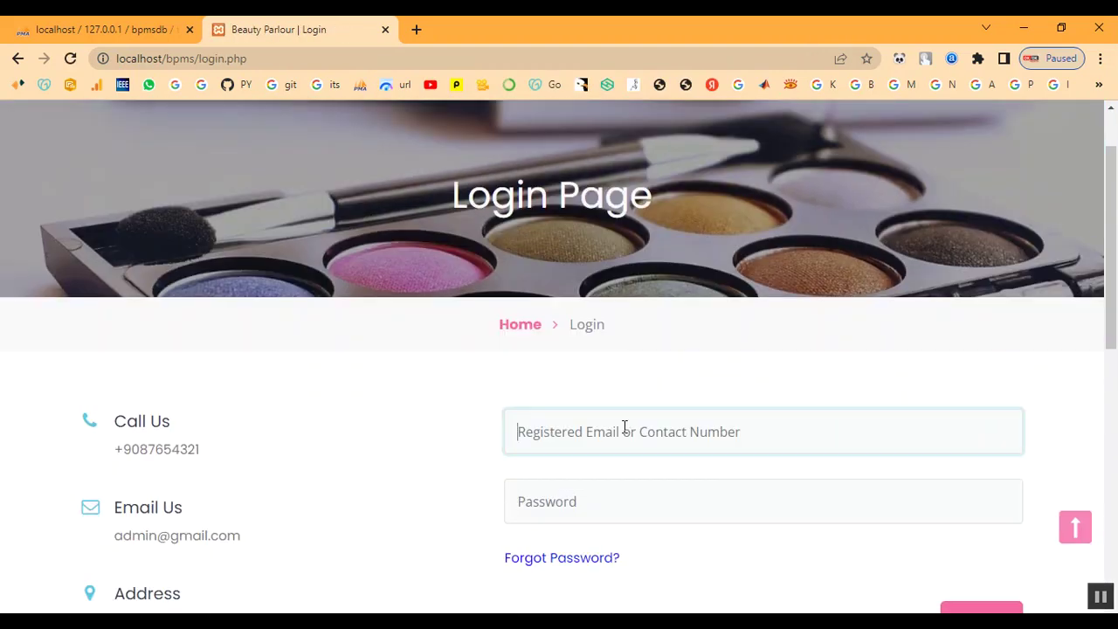
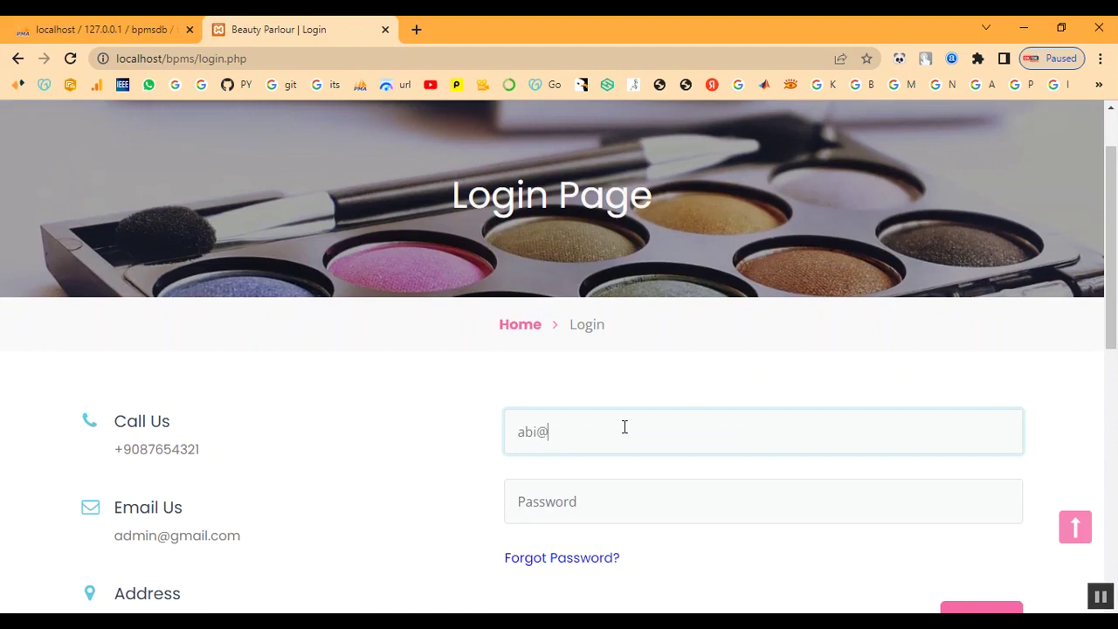
pyautogui.press('Tab')
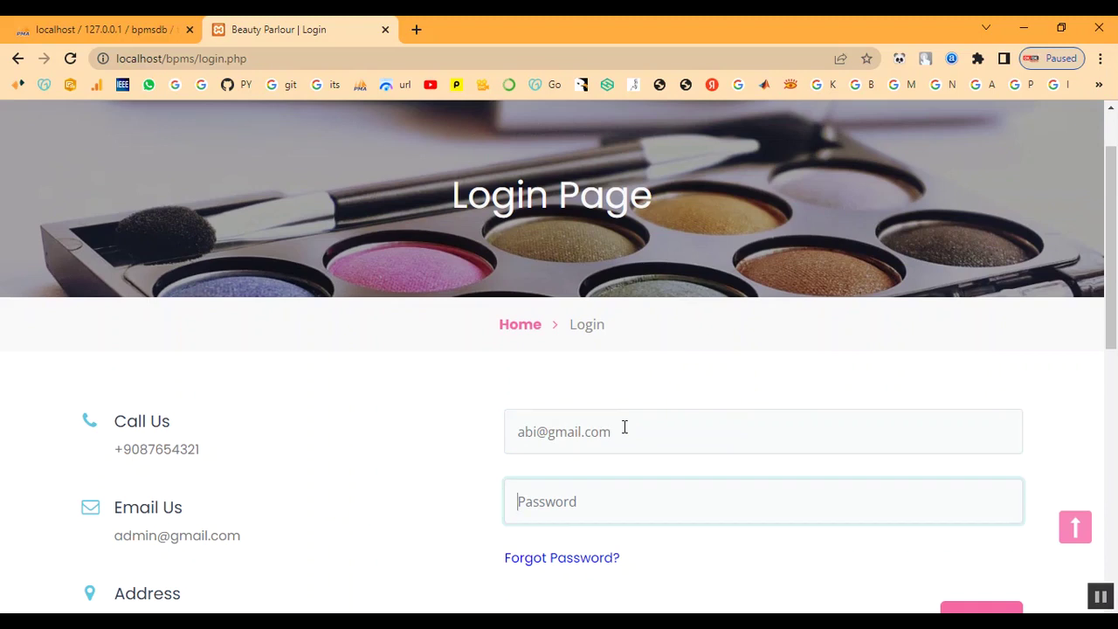
pyautogui.write('a')
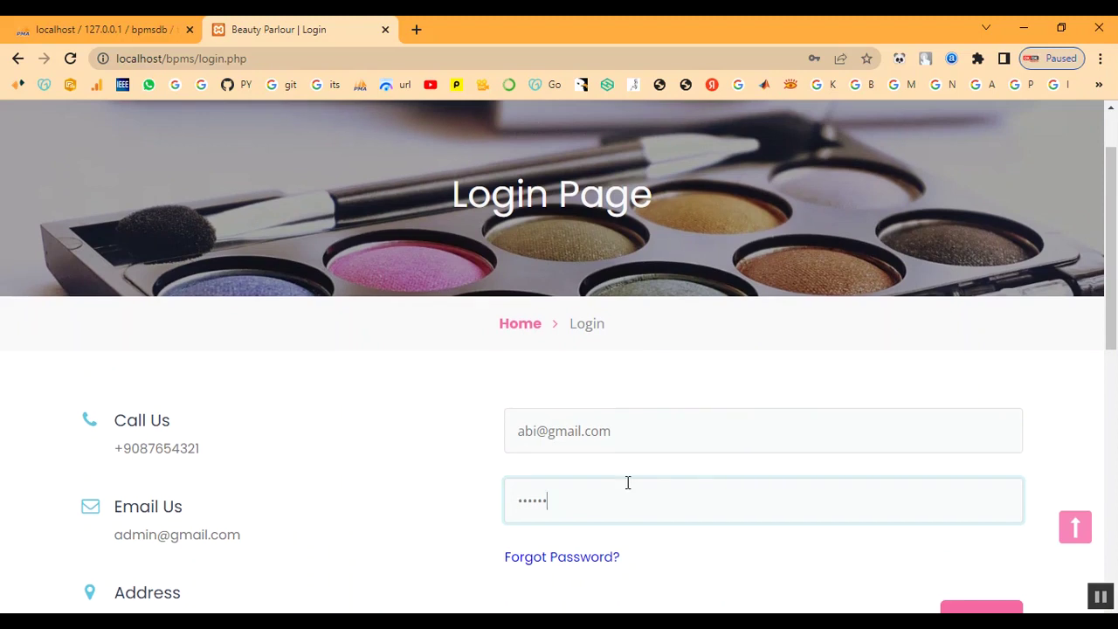
pyautogui.scroll(-2, 626, 481)
pyautogui.click(970, 474)
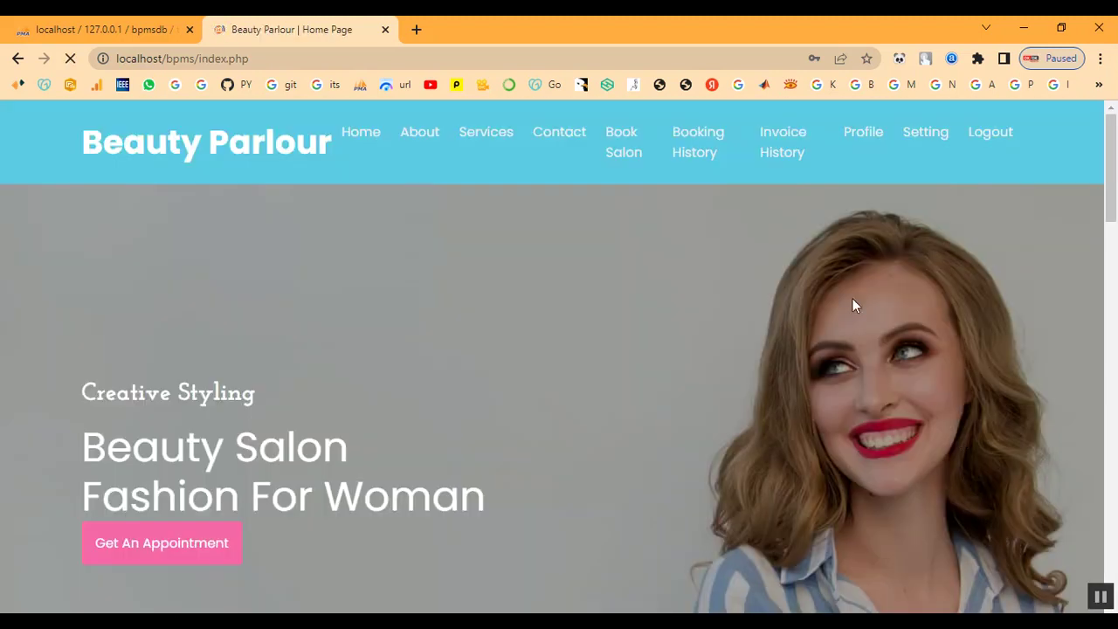
# Step: Scroll through the salon service cards, then go to the Book Salon appointment form
pyautogui.click(467, 138)
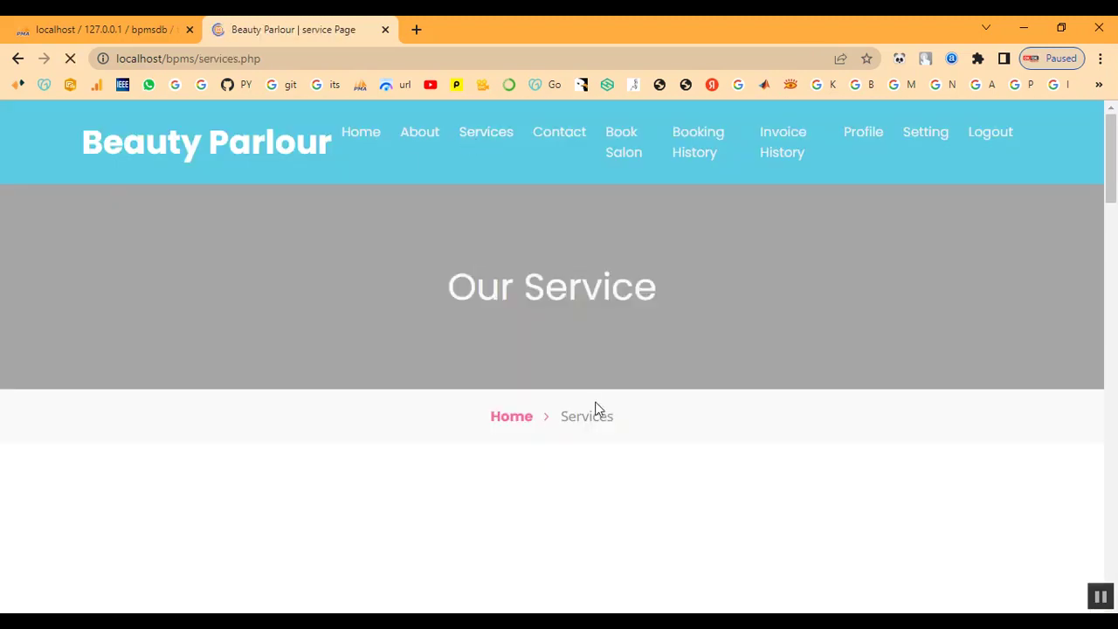
pyautogui.scroll(-15, 587, 429)
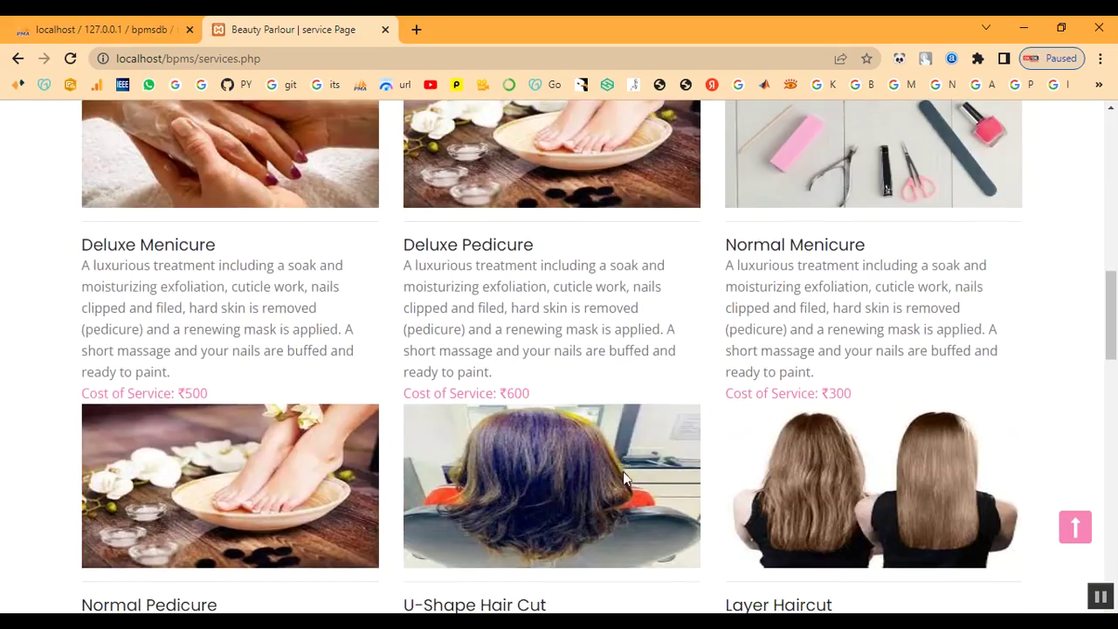
pyautogui.scroll(-5, 629, 475)
pyautogui.scroll(10, 721, 451)
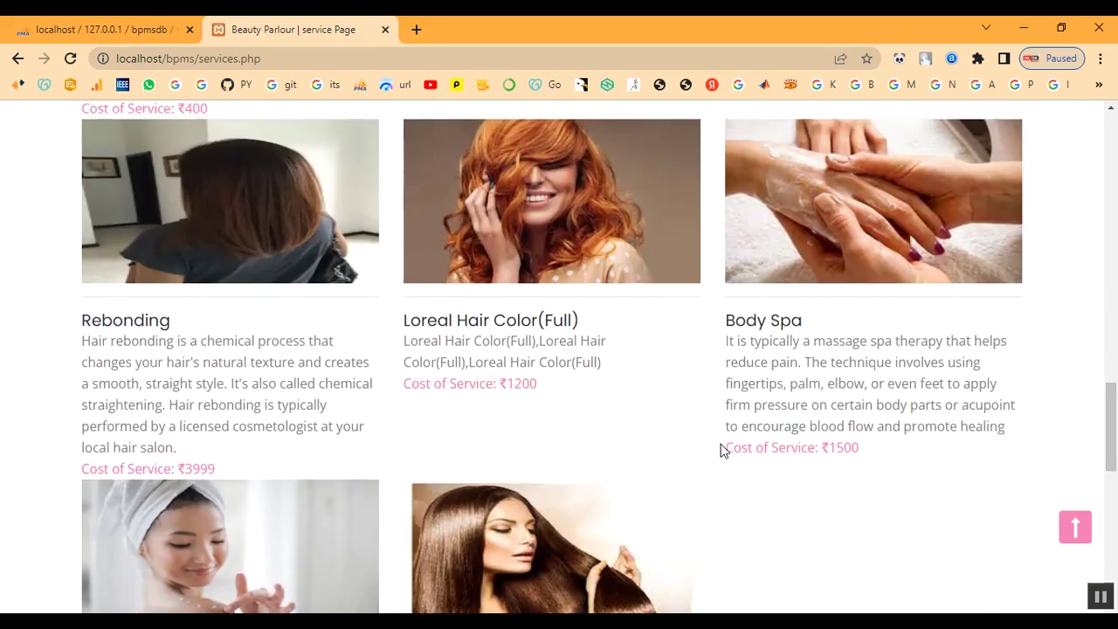
pyautogui.scroll(10, 722, 451)
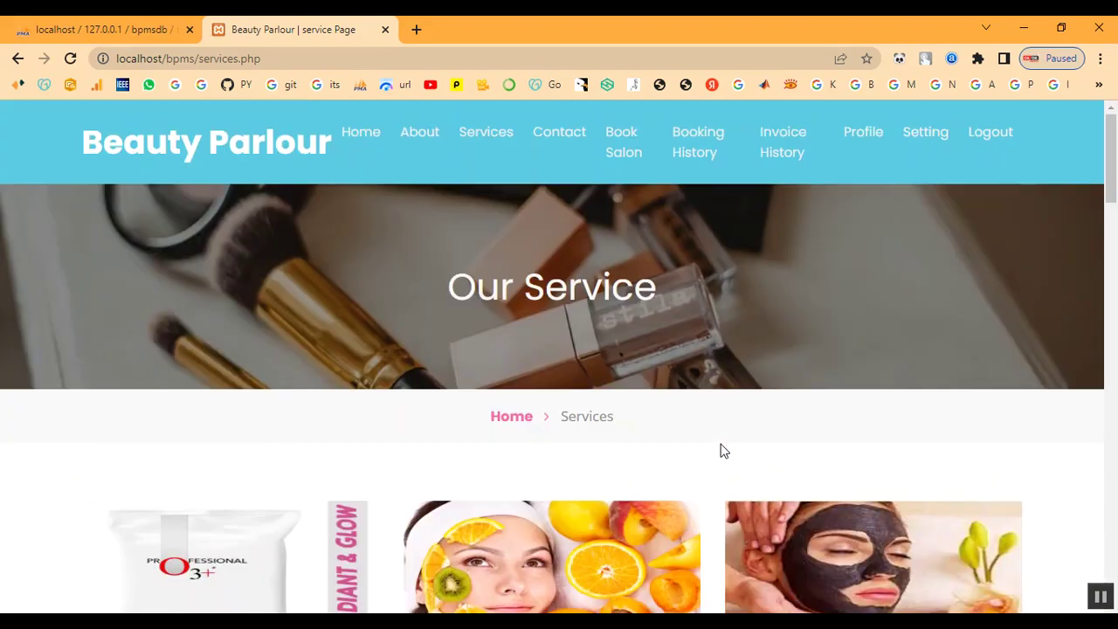
pyautogui.click(620, 154)
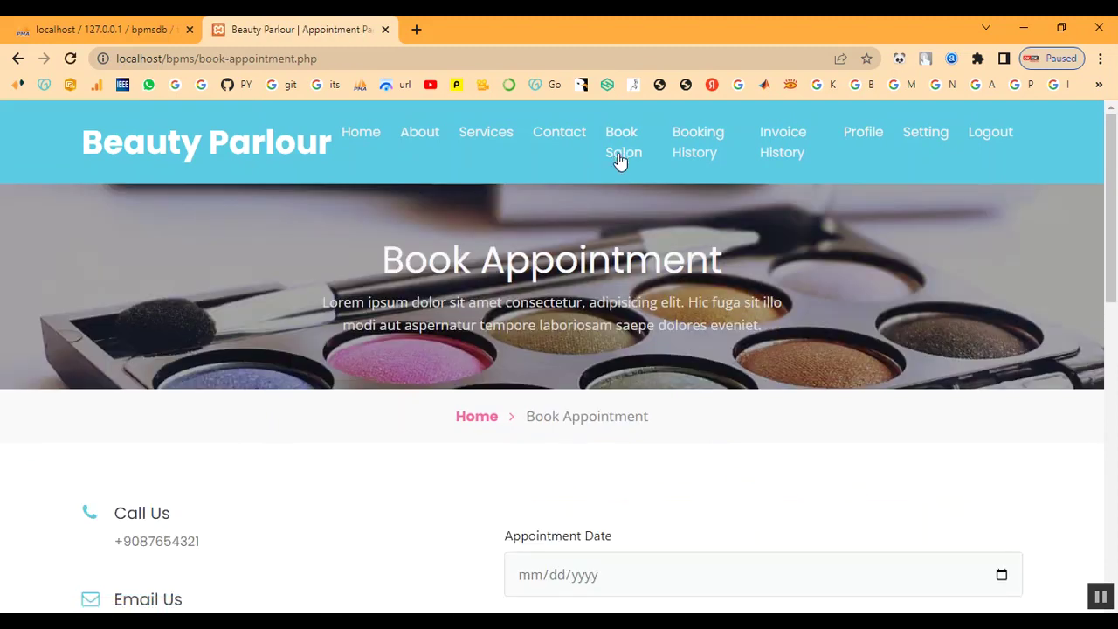
# Step: Pick 10 February 2023 (02/10/2023) as the appointment date
pyautogui.scroll(-3, 632, 393)
pyautogui.click(1002, 249)
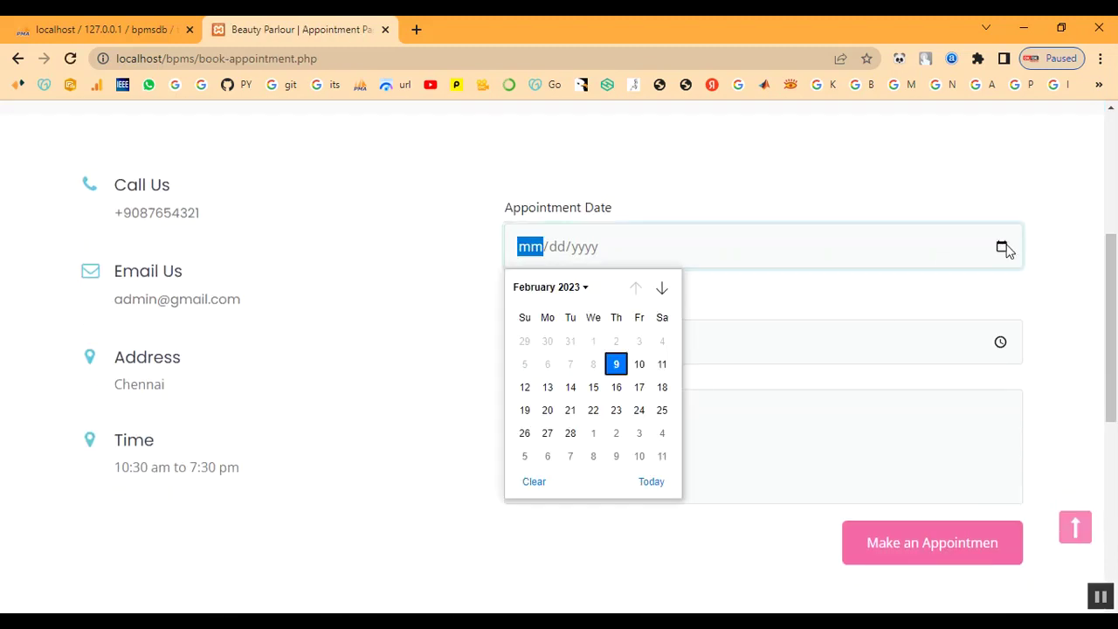
pyautogui.click(639, 364)
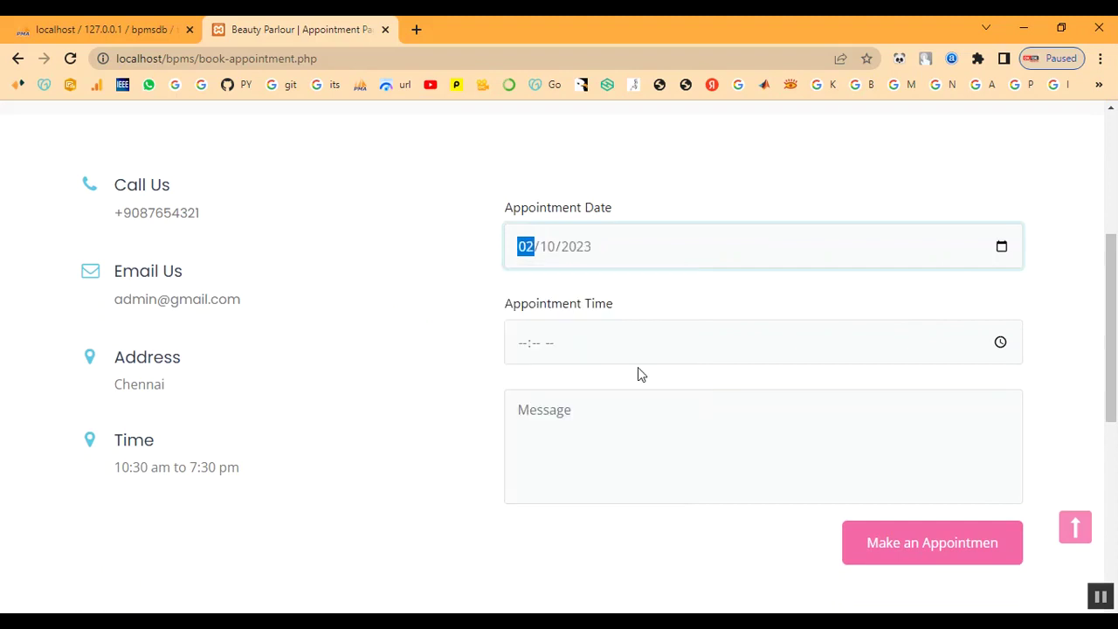
# Step: Set the appointment time to 10:00 AM
pyautogui.click(1000, 341)
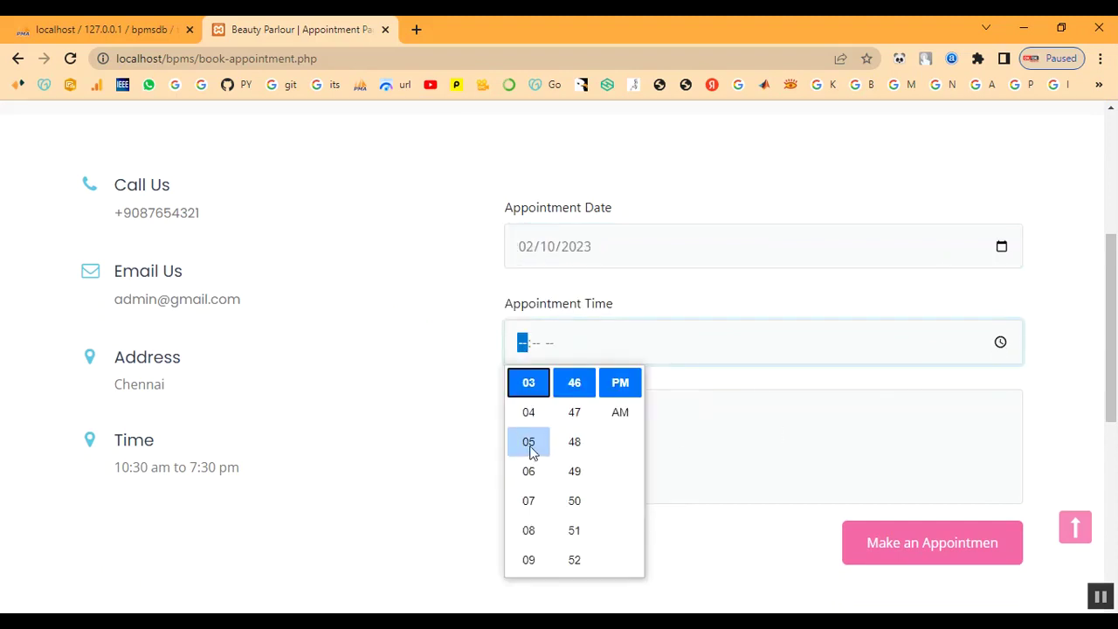
pyautogui.scroll(2, 531, 453)
pyautogui.click(529, 412)
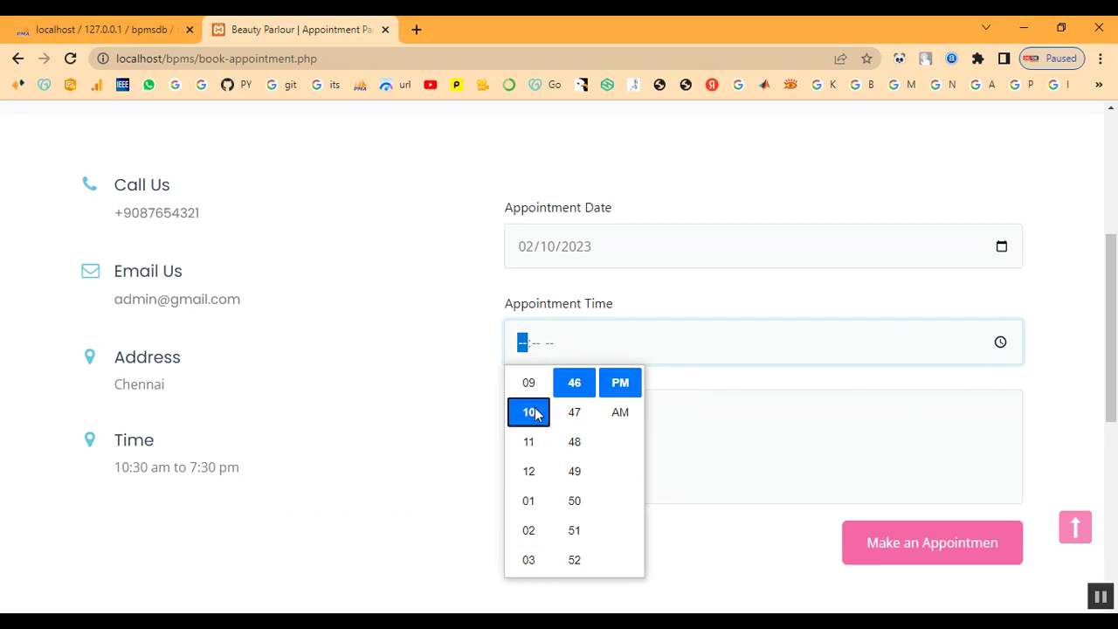
pyautogui.scroll(4, 569, 419)
pyautogui.scroll(4, 564, 437)
pyautogui.scroll(4, 572, 441)
pyautogui.scroll(2, 574, 441)
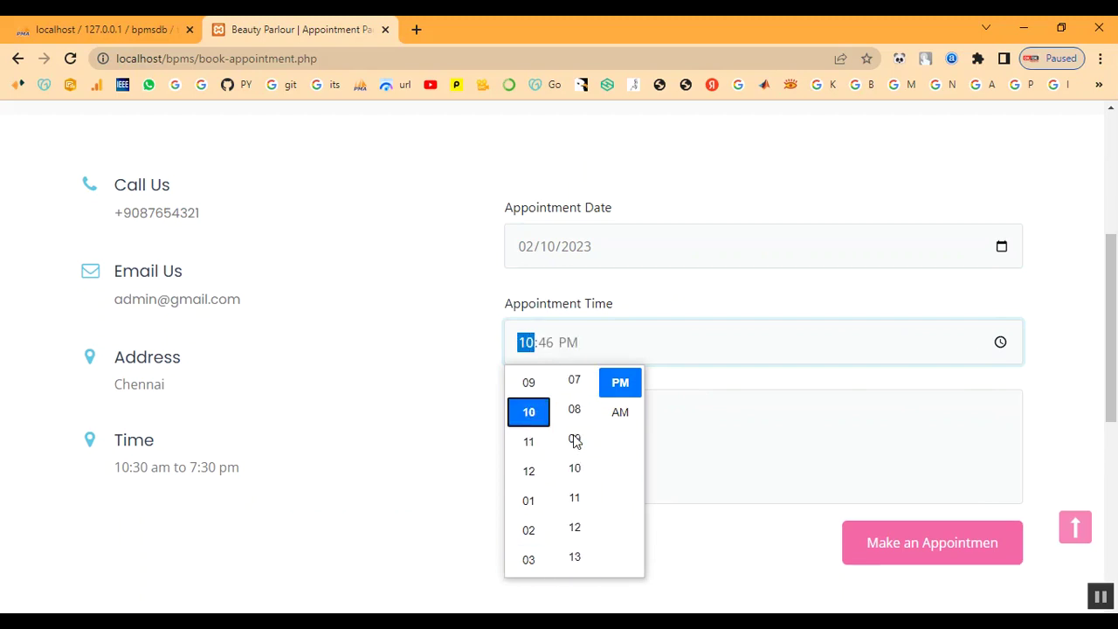
pyautogui.scroll(2, 575, 441)
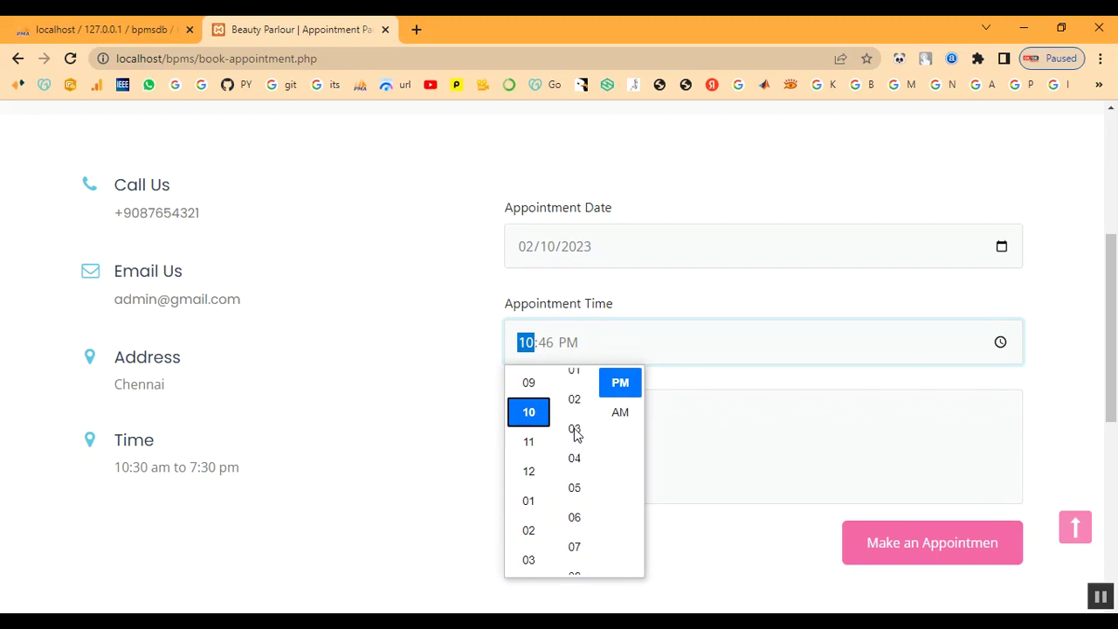
pyautogui.scroll(2, 574, 428)
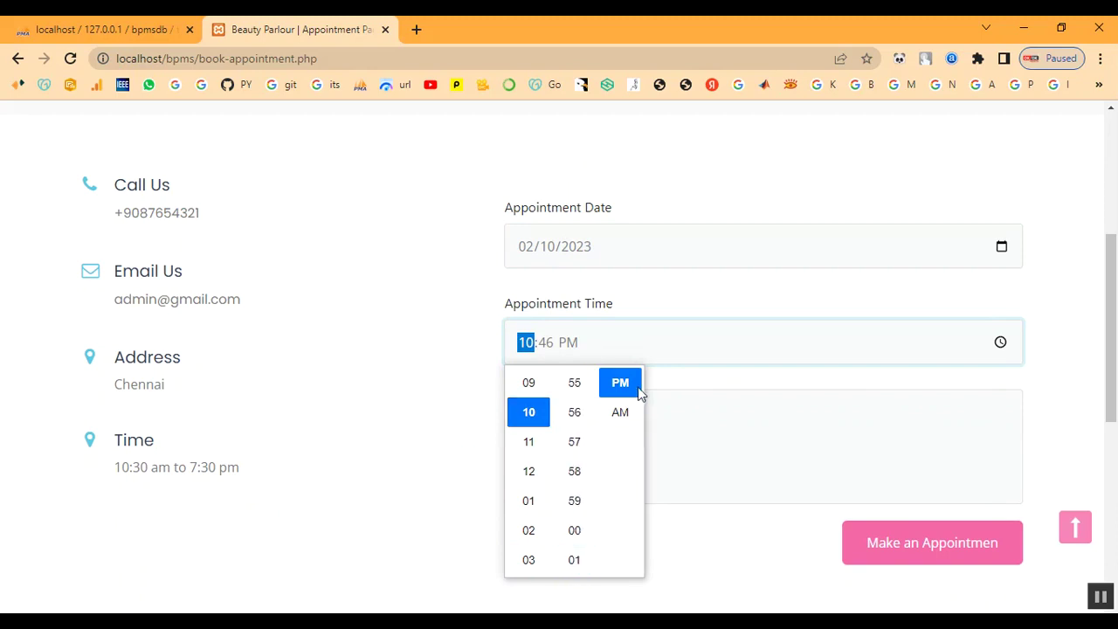
pyautogui.click(627, 410)
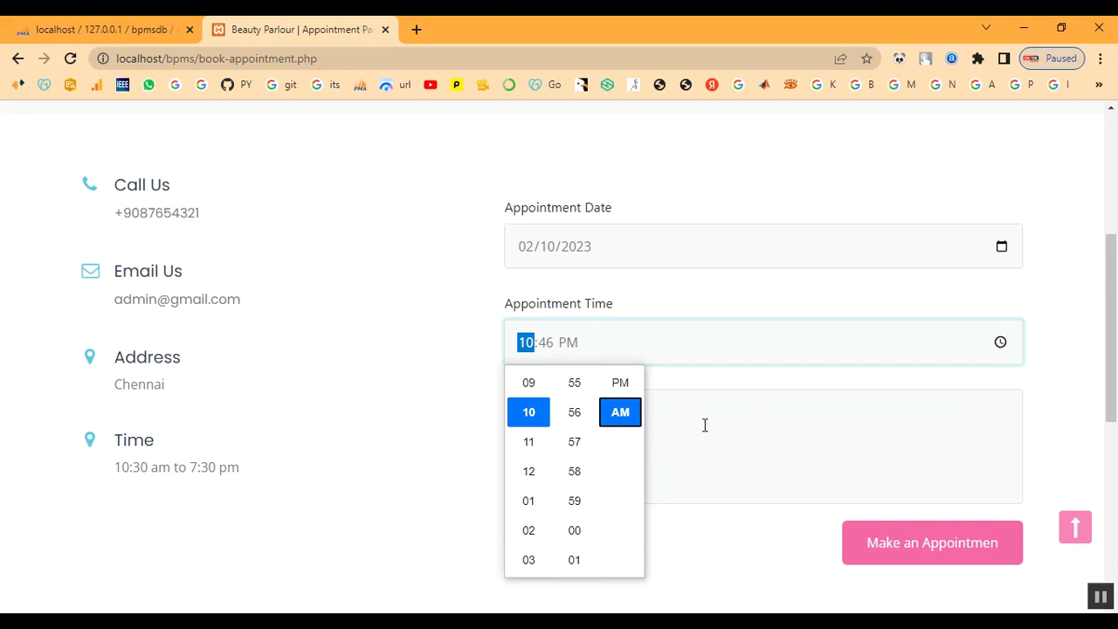
pyautogui.scroll(-3, 585, 498)
pyautogui.scroll(1, 585, 488)
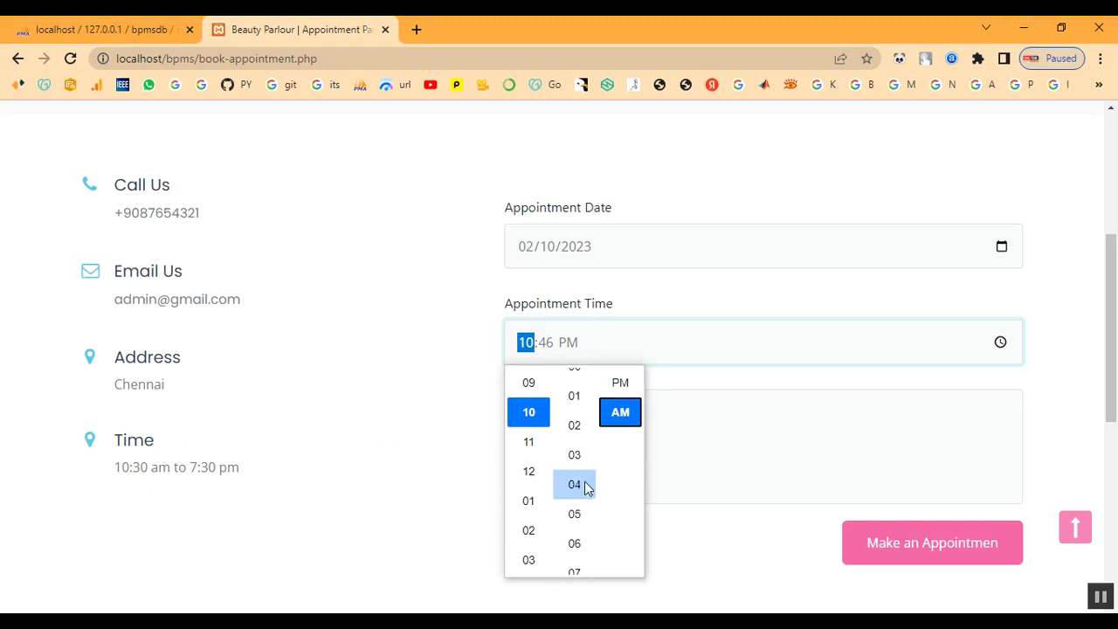
pyautogui.click(576, 386)
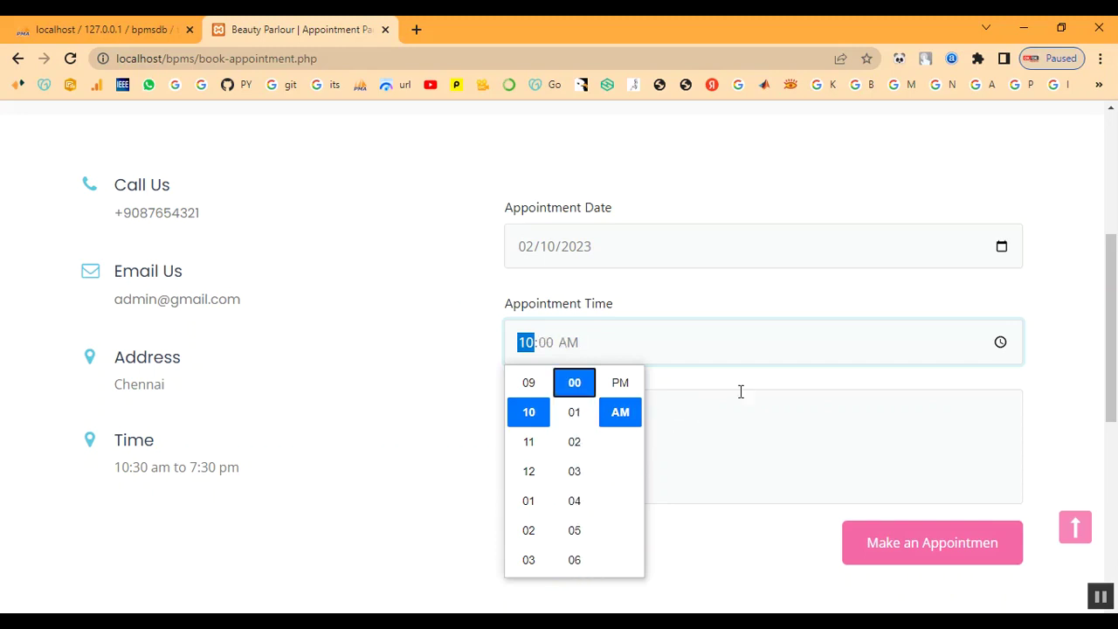
pyautogui.click(682, 407)
# Step: Enter the message 'Keratin Treatment' and submit the appointment request
pyautogui.click(608, 445)
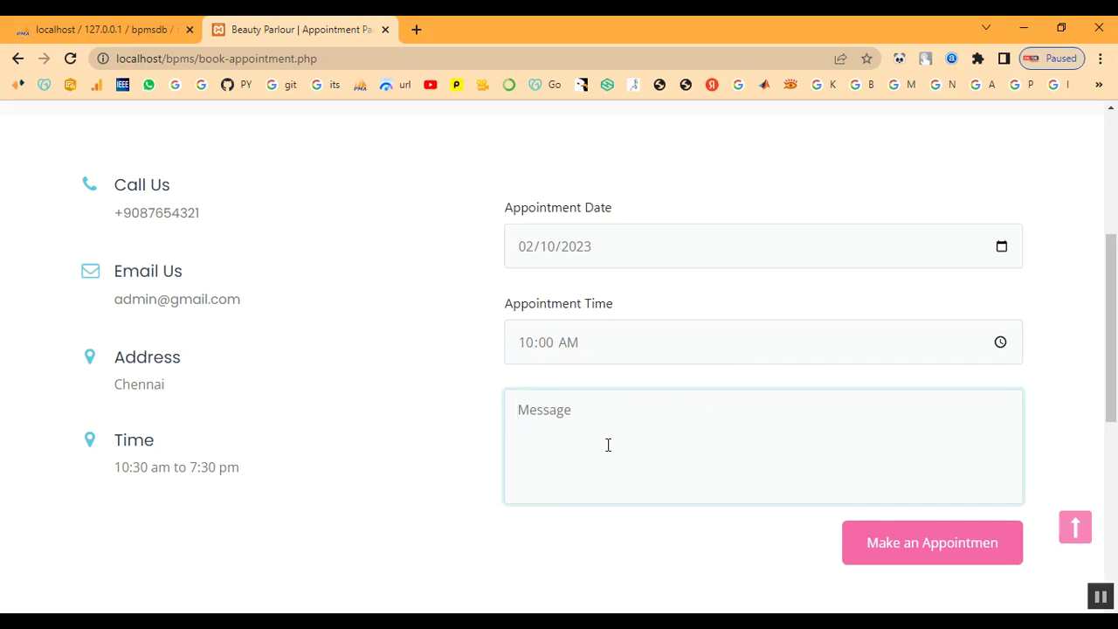
pyautogui.write('I')
pyautogui.press('BackSpace')
pyautogui.write('Kerat')
pyautogui.write('atment')
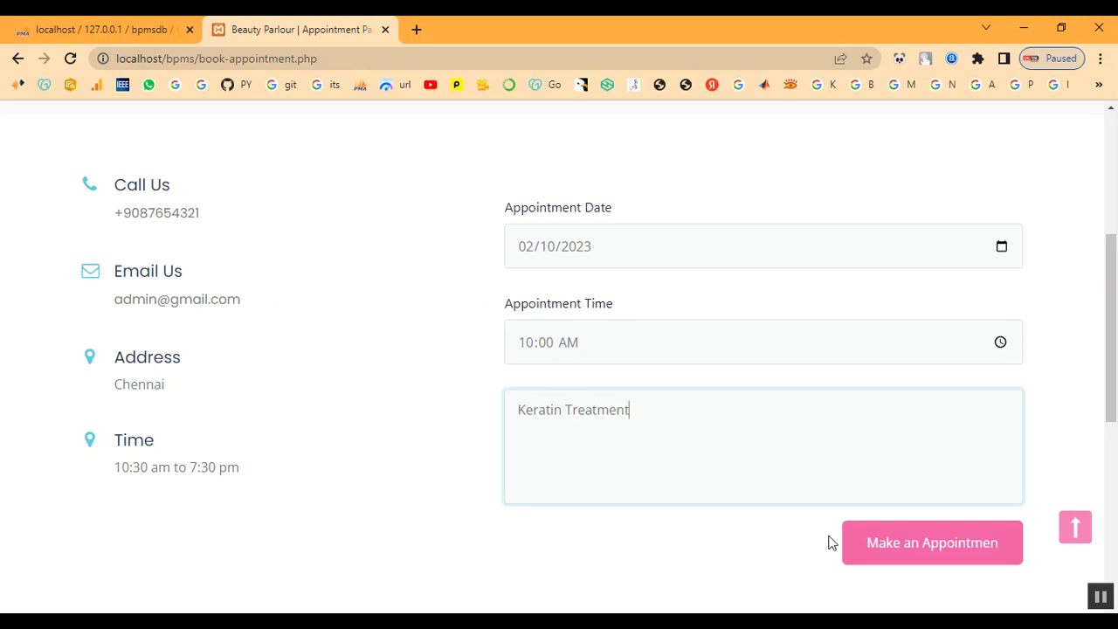
pyautogui.click(875, 542)
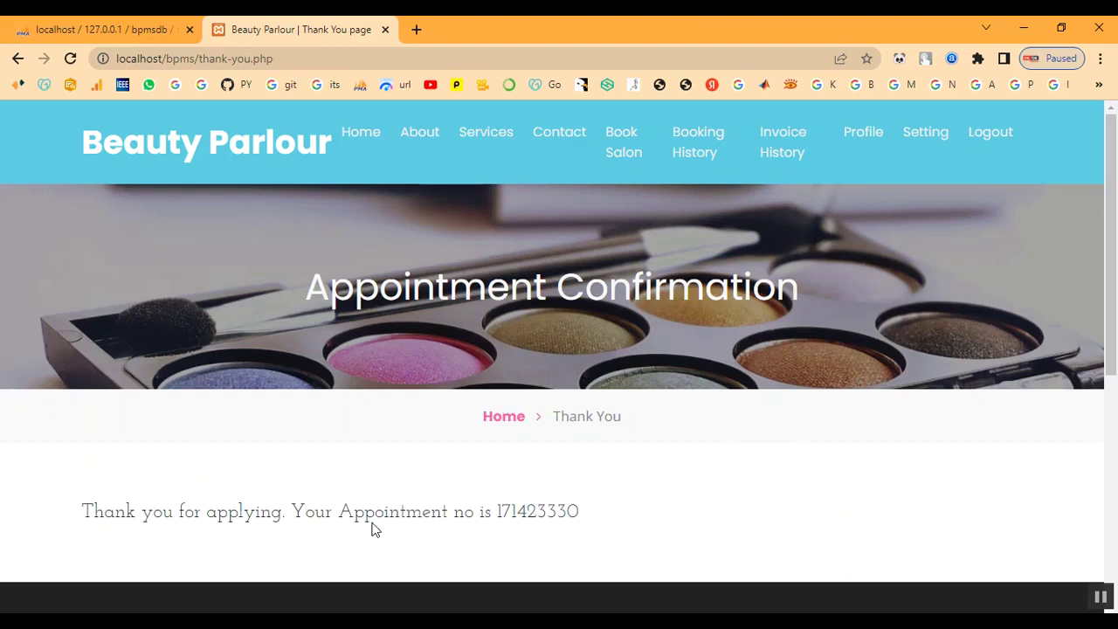
# Step: Highlight the new appointment number and the booking confirmation sentence
pyautogui.moveTo(495, 510); pyautogui.dragTo(601, 514)
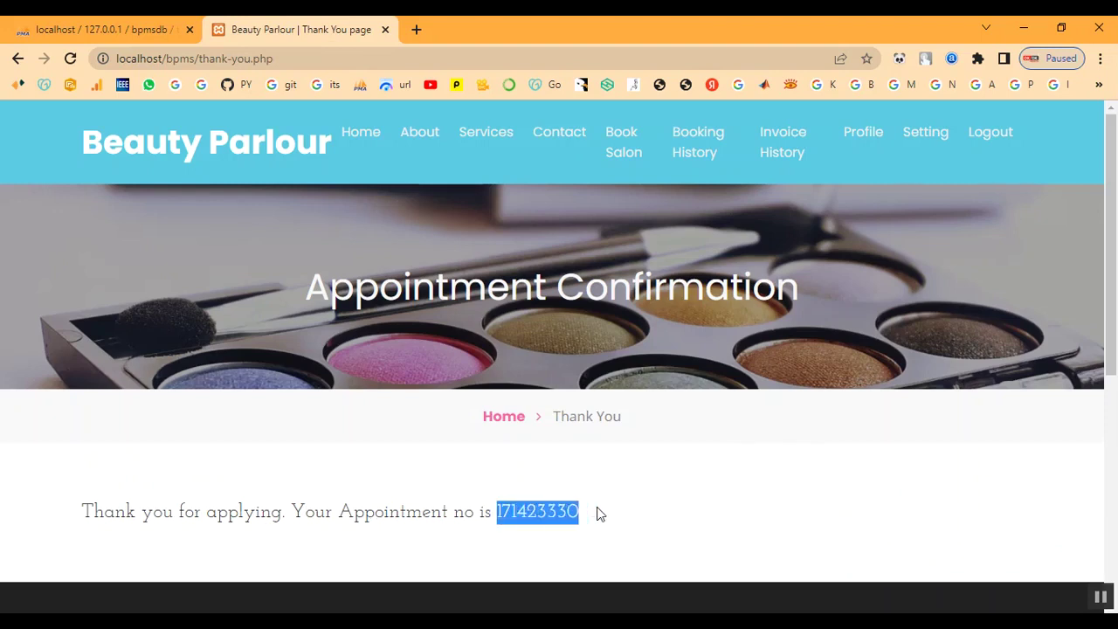
pyautogui.rightClick(531, 517)
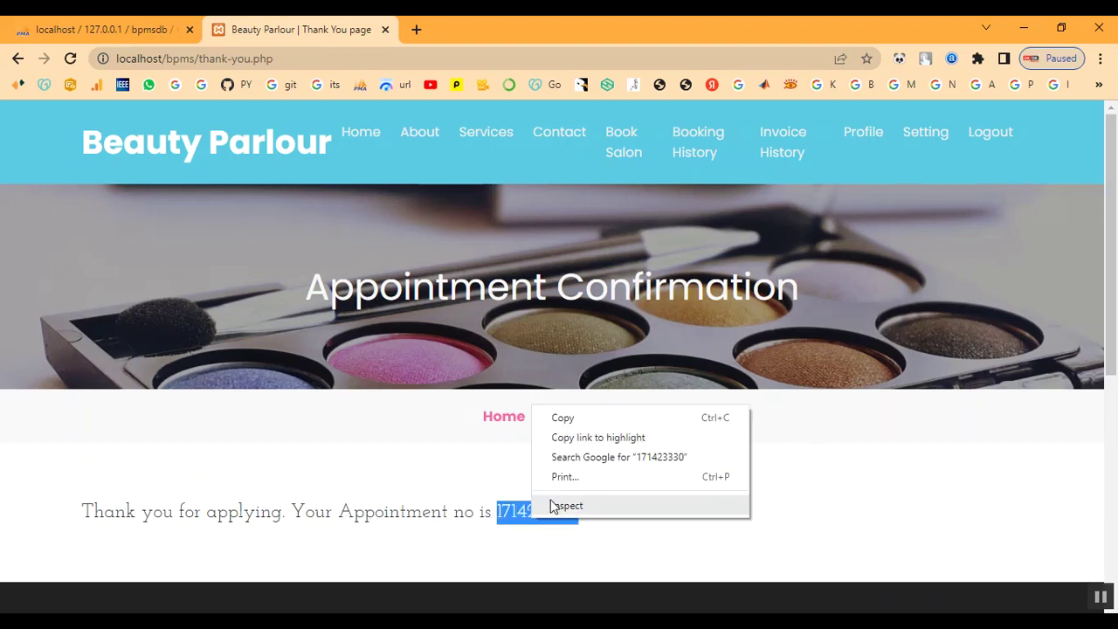
pyautogui.click(576, 417)
pyautogui.moveTo(76, 521); pyautogui.dragTo(656, 529)
pyautogui.click(685, 530)
# Step: Check in Booking History that the new appointment's status is 'Not Updated Yet'
pyautogui.click(704, 150)
pyautogui.scroll(-2, 781, 469)
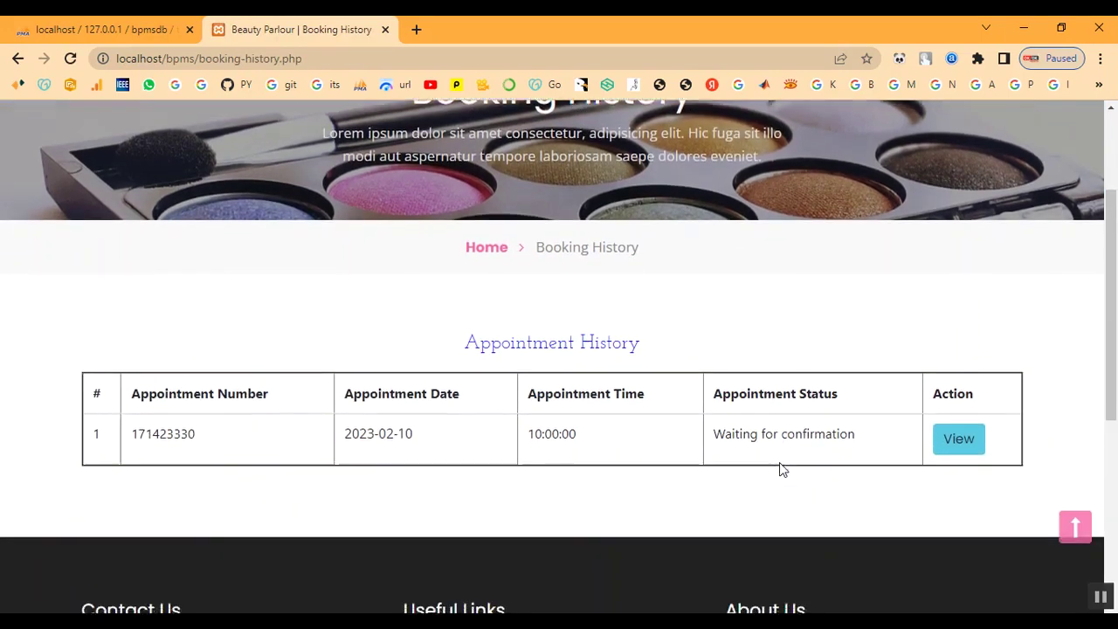
pyautogui.scroll(-1, 782, 469)
pyautogui.click(963, 364)
pyautogui.scroll(-4, 809, 424)
pyautogui.tripleClick(715, 521)
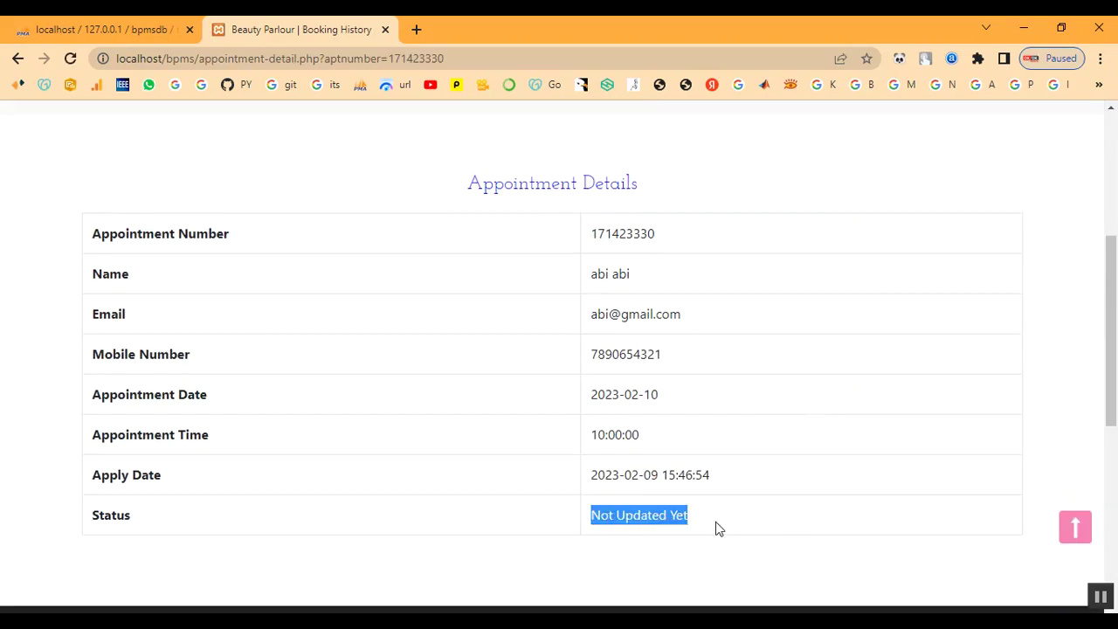
pyautogui.scroll(4, 777, 528)
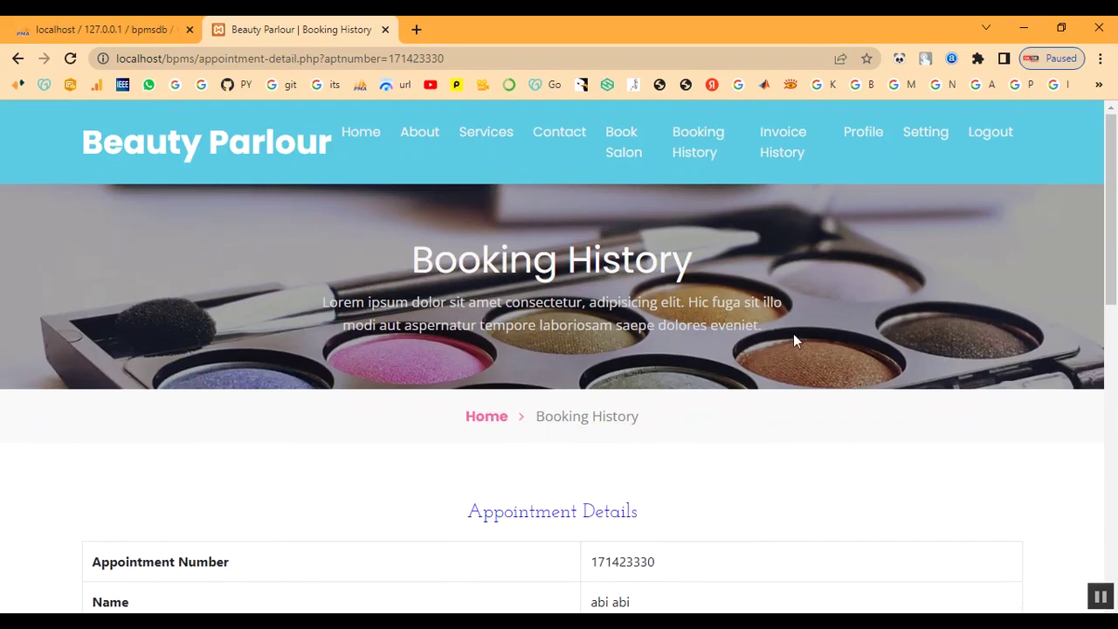
pyautogui.click(698, 153)
# Step: Confirm Invoice History is empty and review the customer's profile details
pyautogui.click(798, 146)
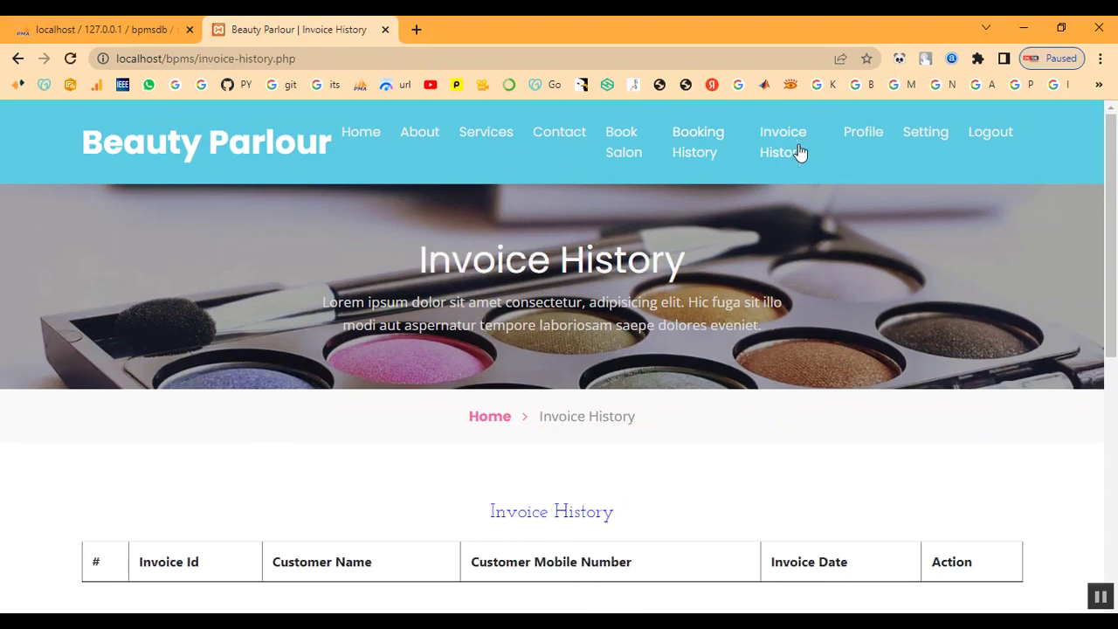
pyautogui.scroll(-3, 799, 309)
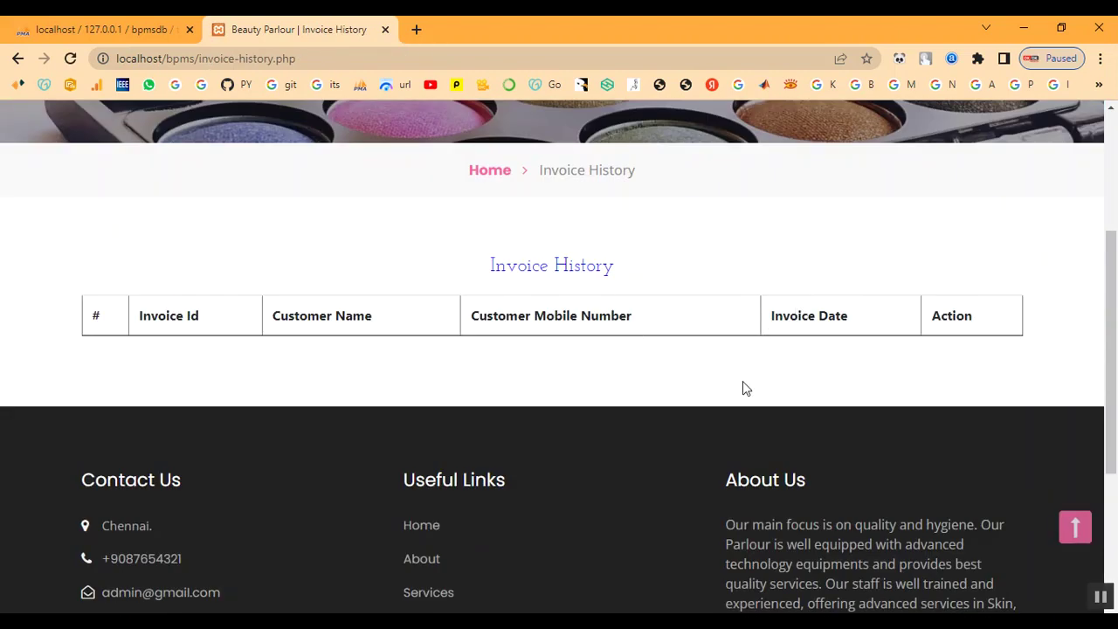
pyautogui.scroll(3, 743, 384)
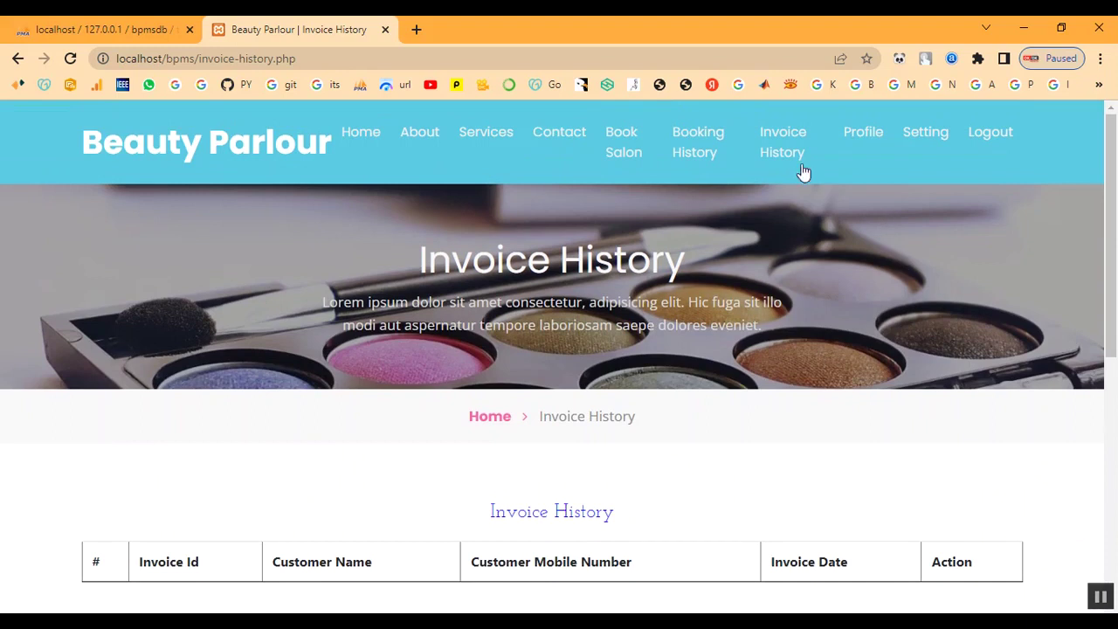
pyautogui.click(859, 134)
pyautogui.scroll(-8, 769, 371)
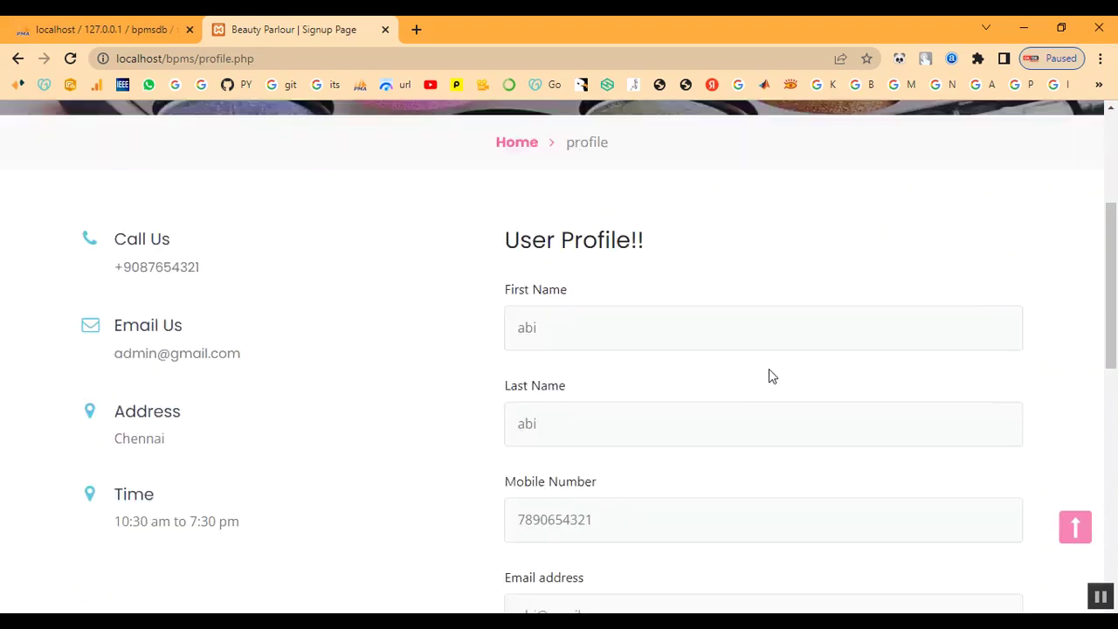
pyautogui.scroll(8, 757, 377)
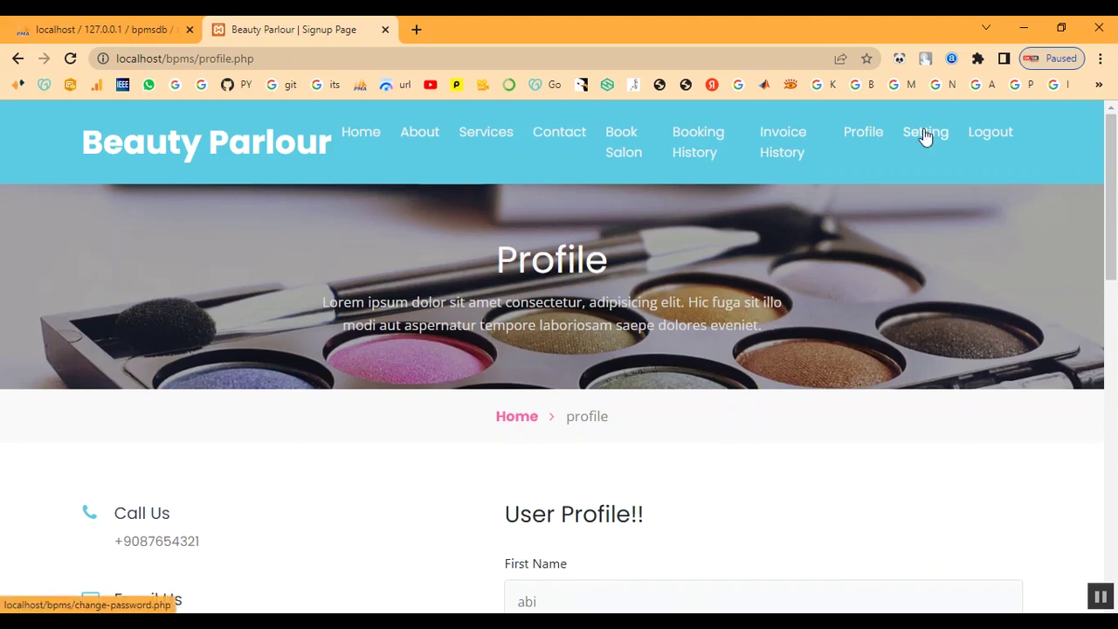
# Step: Look over the change password page, then log the customer out
pyautogui.click(924, 133)
pyautogui.scroll(-5, 871, 295)
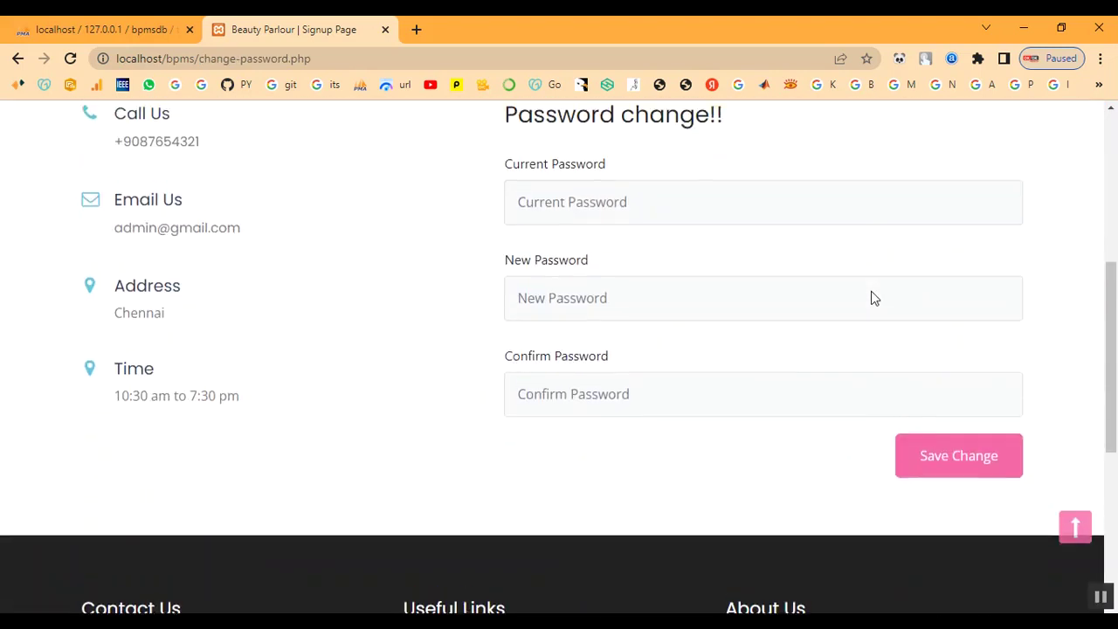
pyautogui.scroll(5, 871, 296)
pyautogui.click(1004, 140)
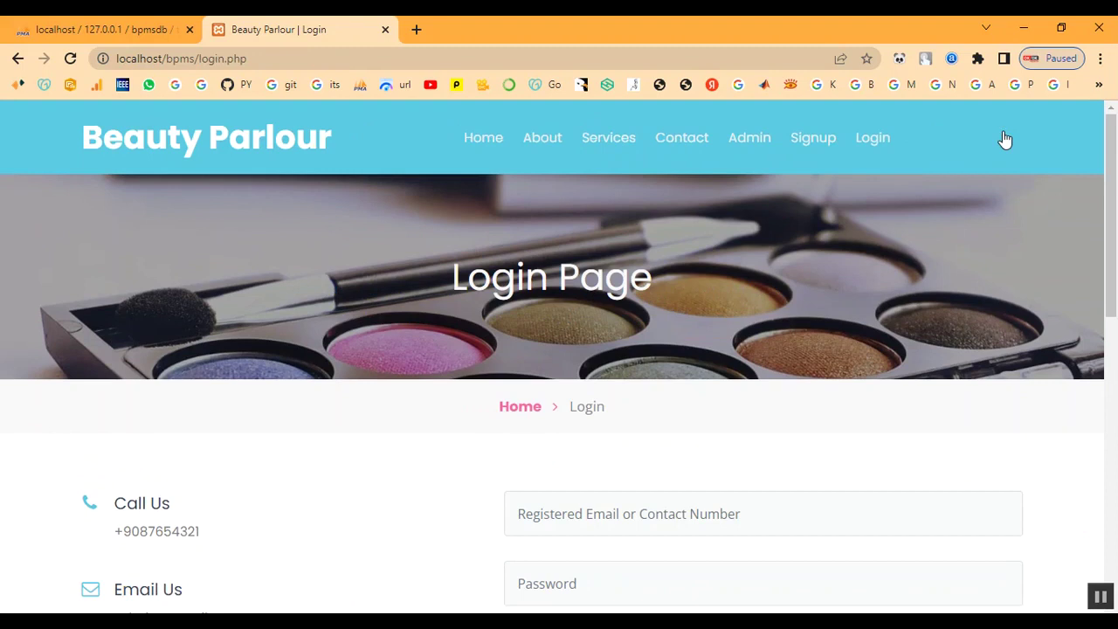
# Step: Sign in to the admin panel with the admin username and password
pyautogui.click(517, 409)
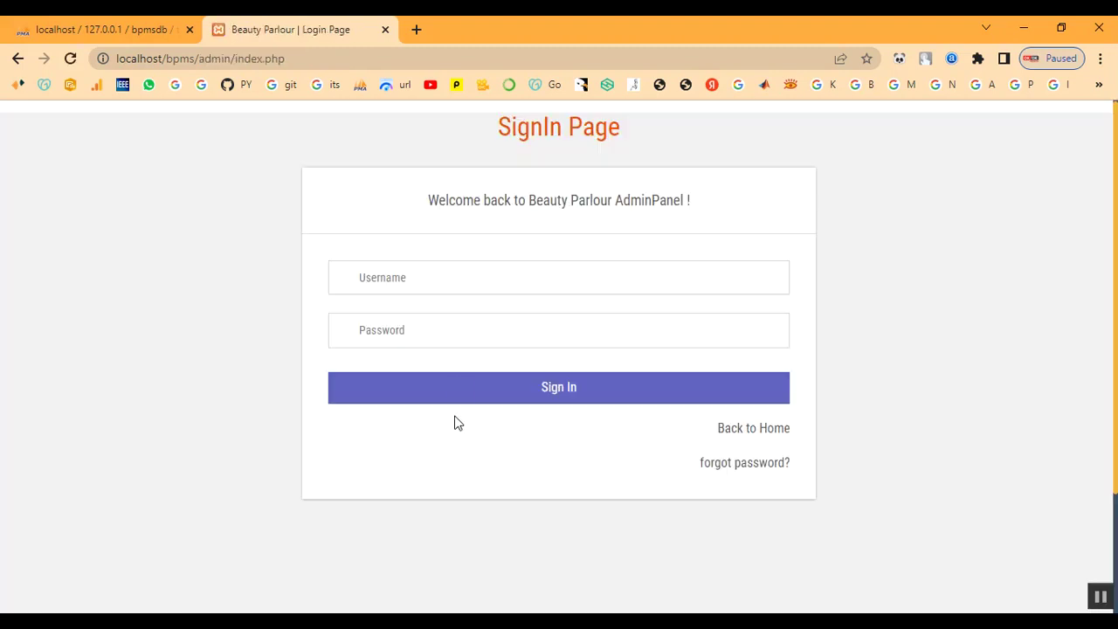
pyautogui.click(444, 287)
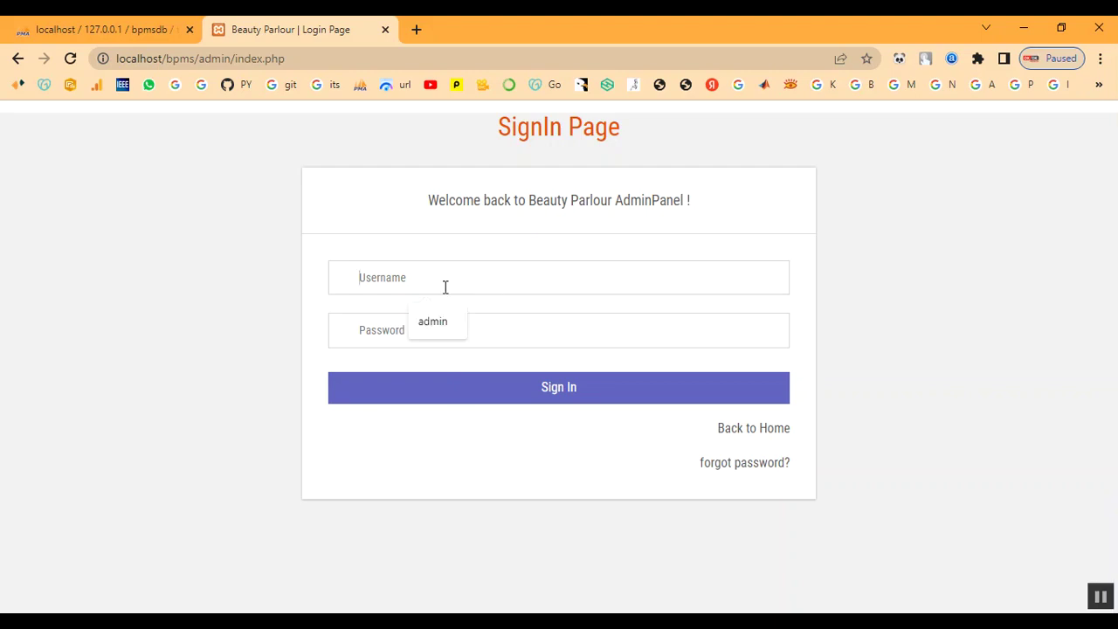
pyautogui.write('ad')
pyautogui.press('Tab')
pyautogui.write('T')
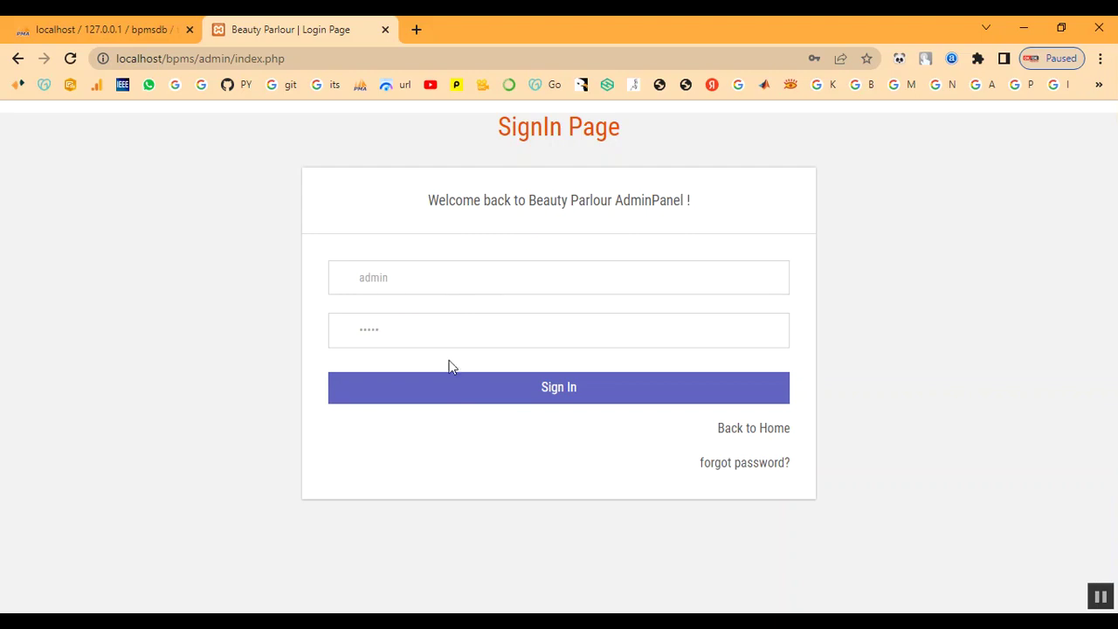
pyautogui.click(462, 385)
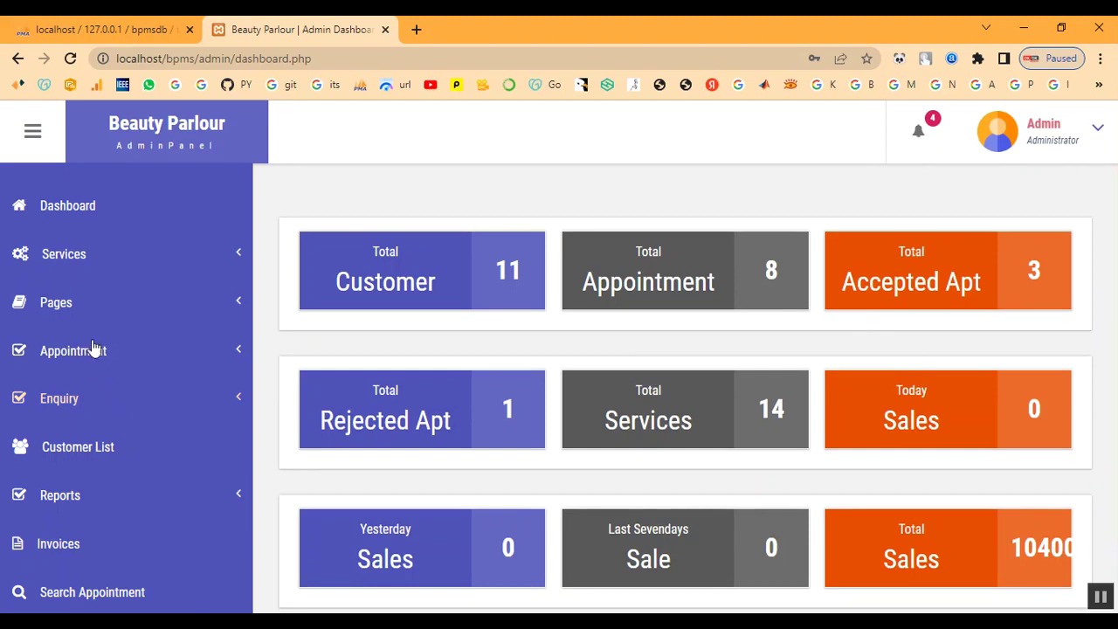
# Step: Open appointment row 8's details from the All Appointment list
pyautogui.click(87, 351)
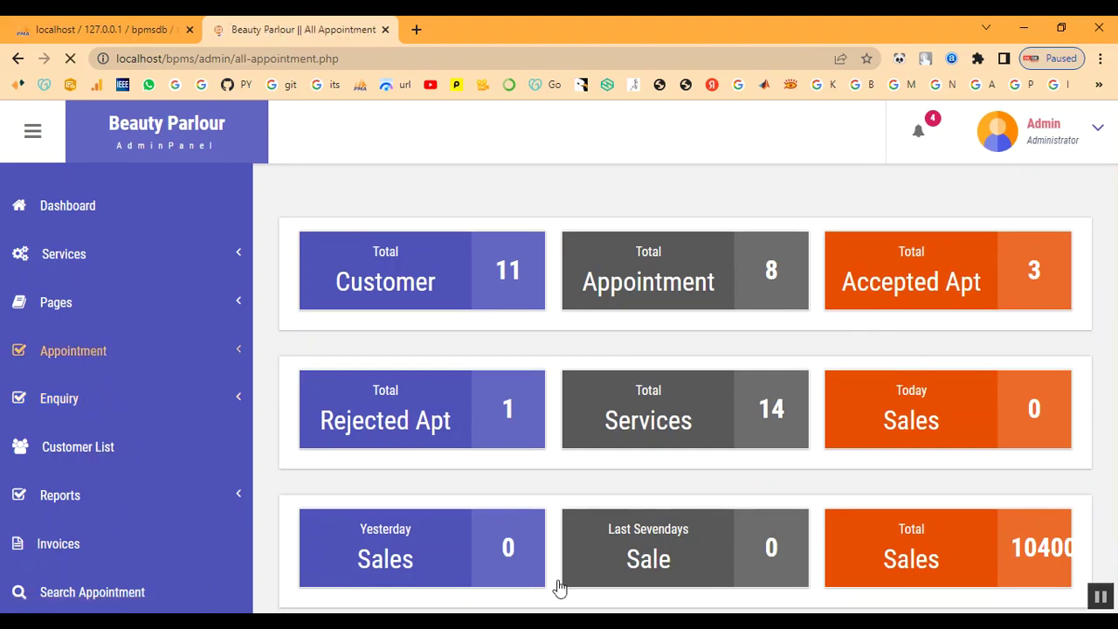
pyautogui.scroll(-3, 524, 407)
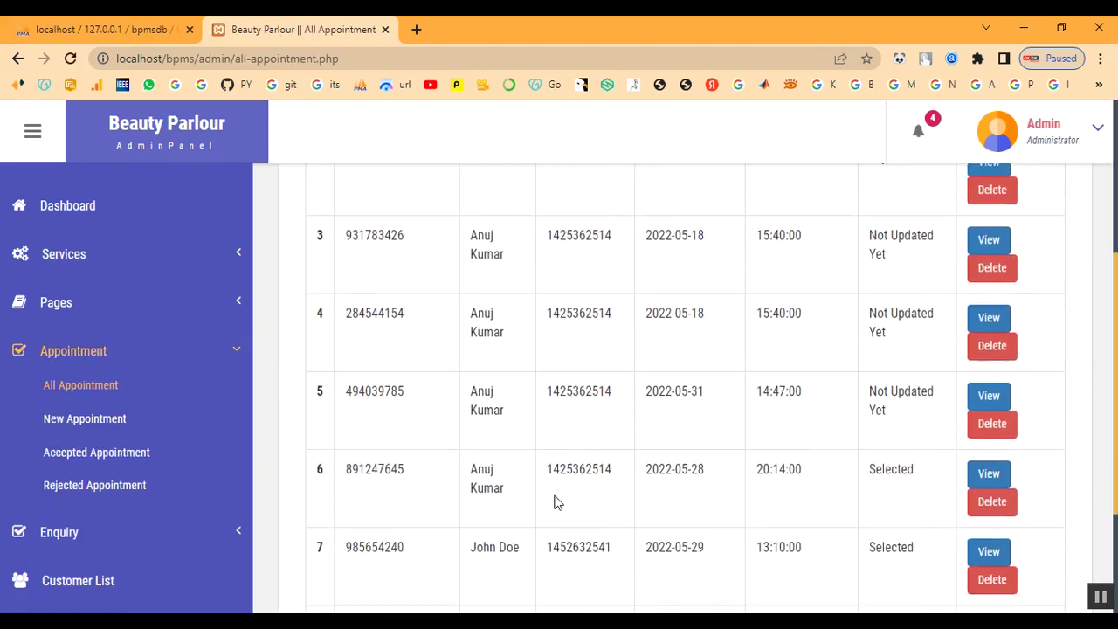
pyautogui.scroll(-2, 554, 502)
pyautogui.moveTo(469, 454); pyautogui.dragTo(909, 491)
pyautogui.click(908, 492)
pyautogui.click(990, 456)
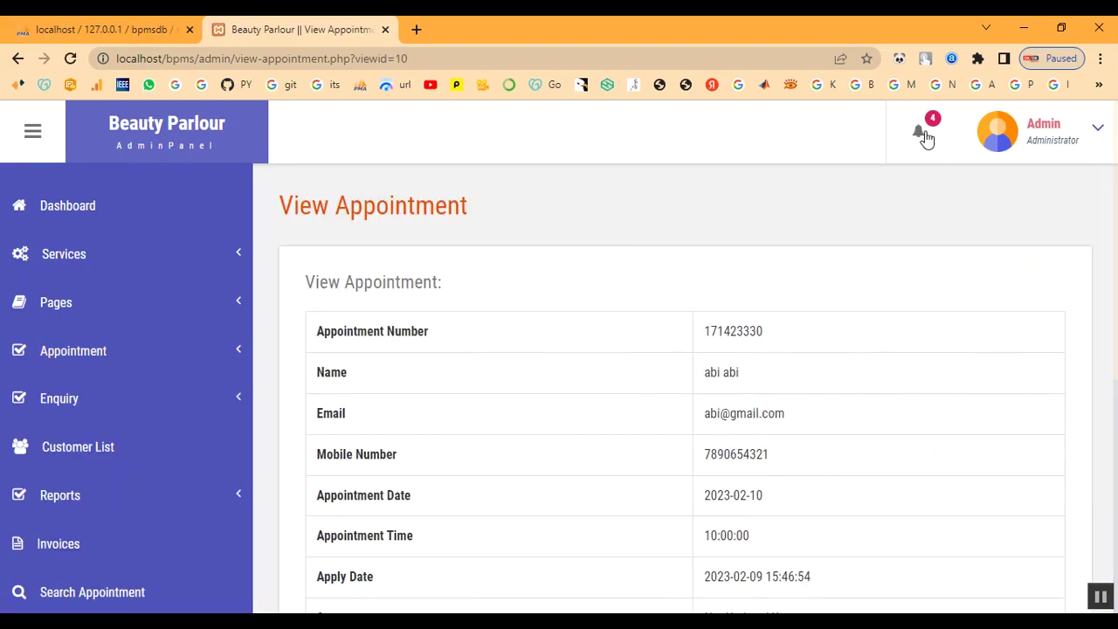
# Step: Open the newest appointment from the notifications and scroll to its Remark box
pyautogui.click(922, 135)
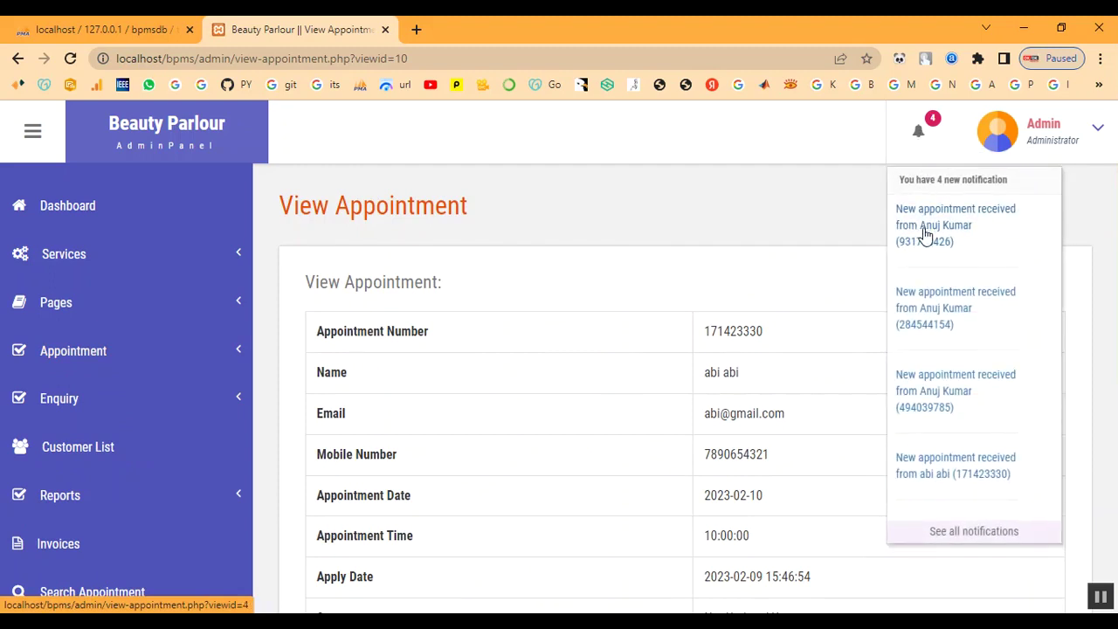
pyautogui.click(919, 476)
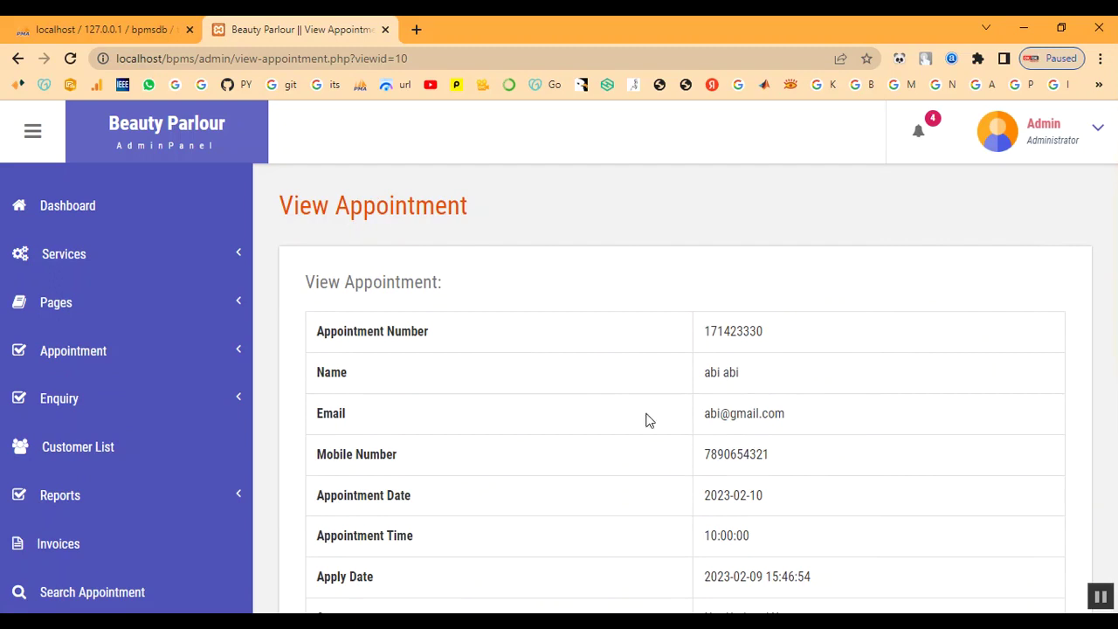
pyautogui.scroll(-5, 914, 392)
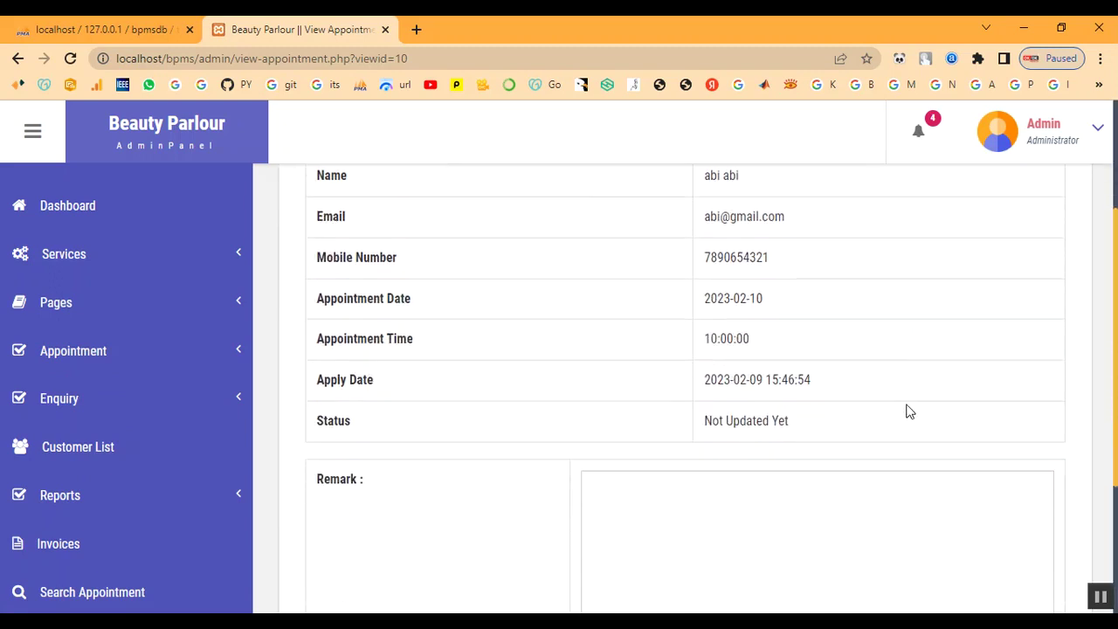
pyautogui.scroll(1, 812, 415)
pyautogui.scroll(2, 789, 413)
pyautogui.scroll(-3, 789, 407)
# Step: Submit the remark 'Your Appointment has been Booked' with status Selected
pyautogui.click(781, 433)
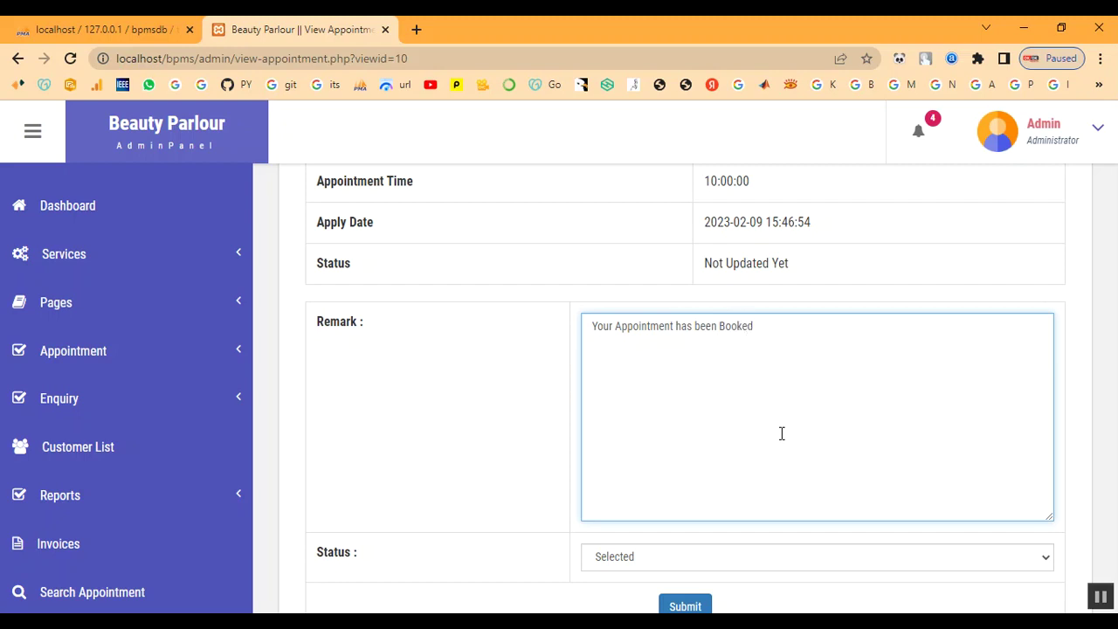
pyautogui.scroll(-1, 782, 433)
pyautogui.click(723, 482)
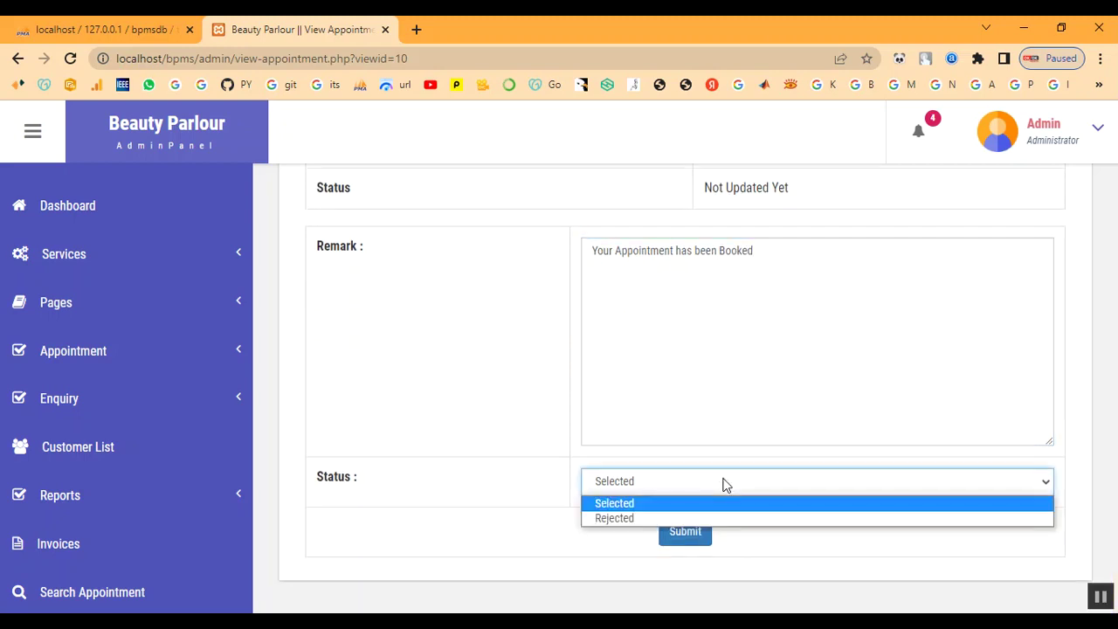
pyautogui.click(722, 504)
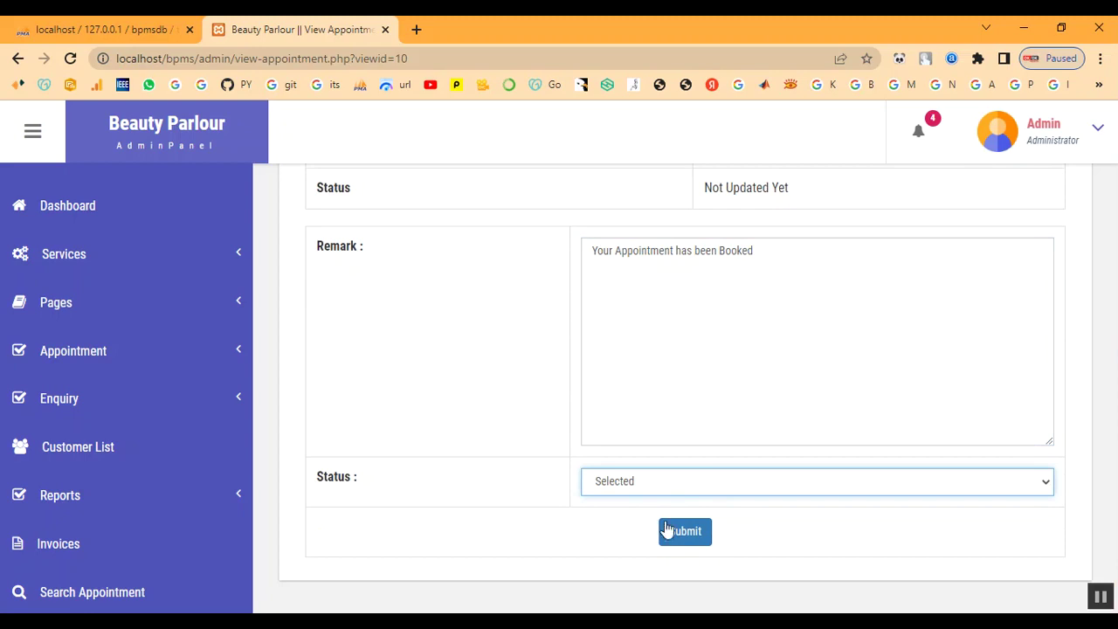
pyautogui.click(668, 529)
# Step: Acknowledge 'All remark has been updated' and verify appointment 8 shows Selected
pyautogui.moveTo(629, 132); pyautogui.dragTo(402, 119)
pyautogui.click(690, 154)
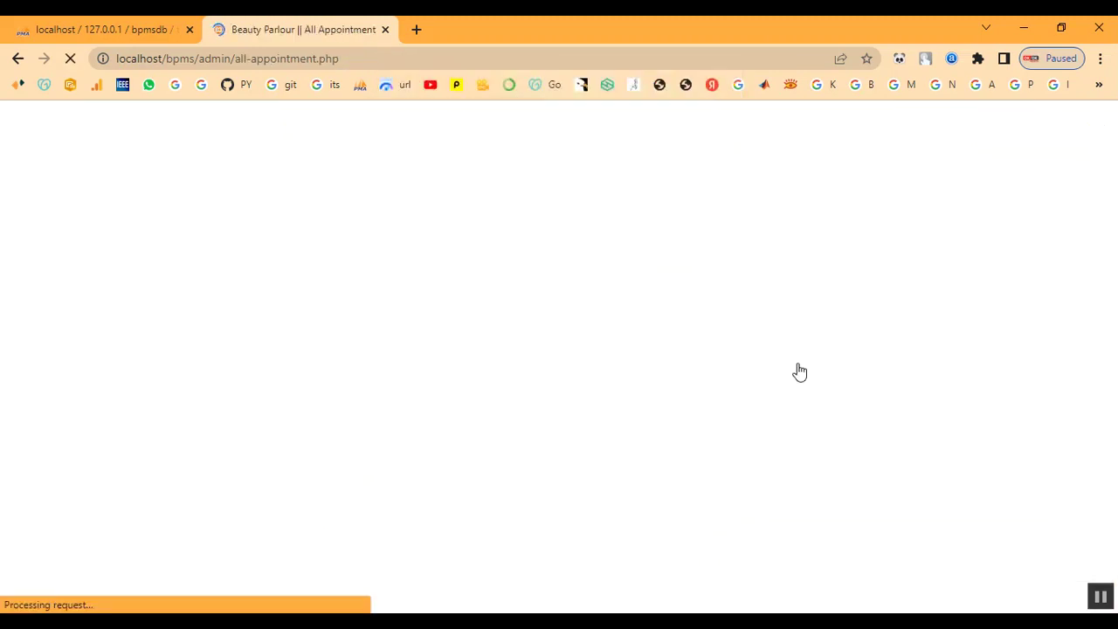
pyautogui.scroll(-3, 897, 525)
pyautogui.scroll(-3, 896, 525)
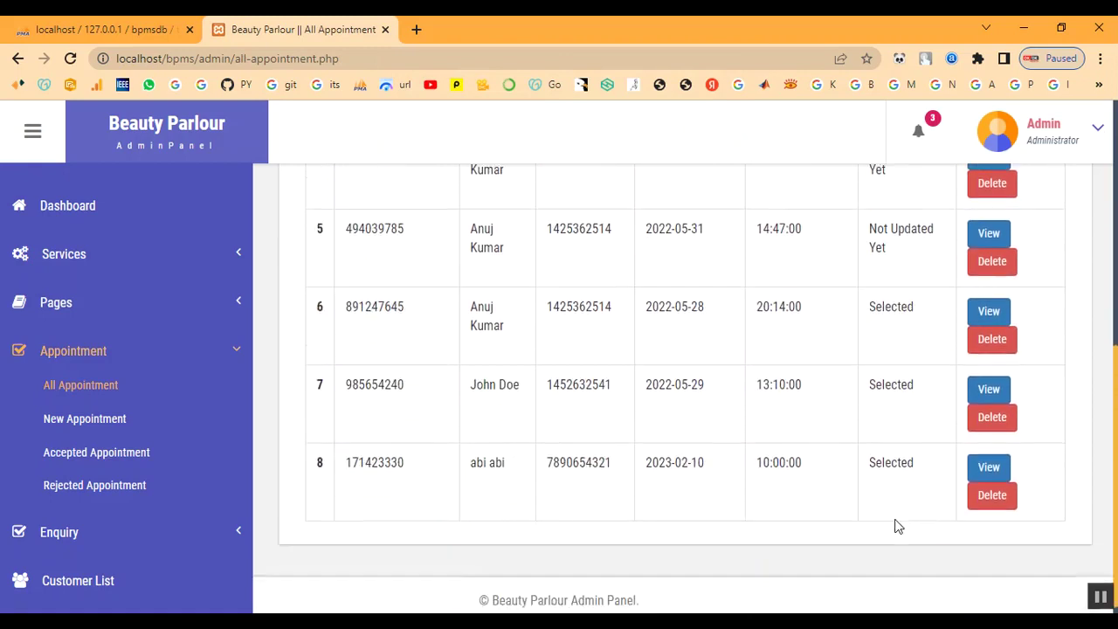
pyautogui.moveTo(874, 463); pyautogui.dragTo(915, 463)
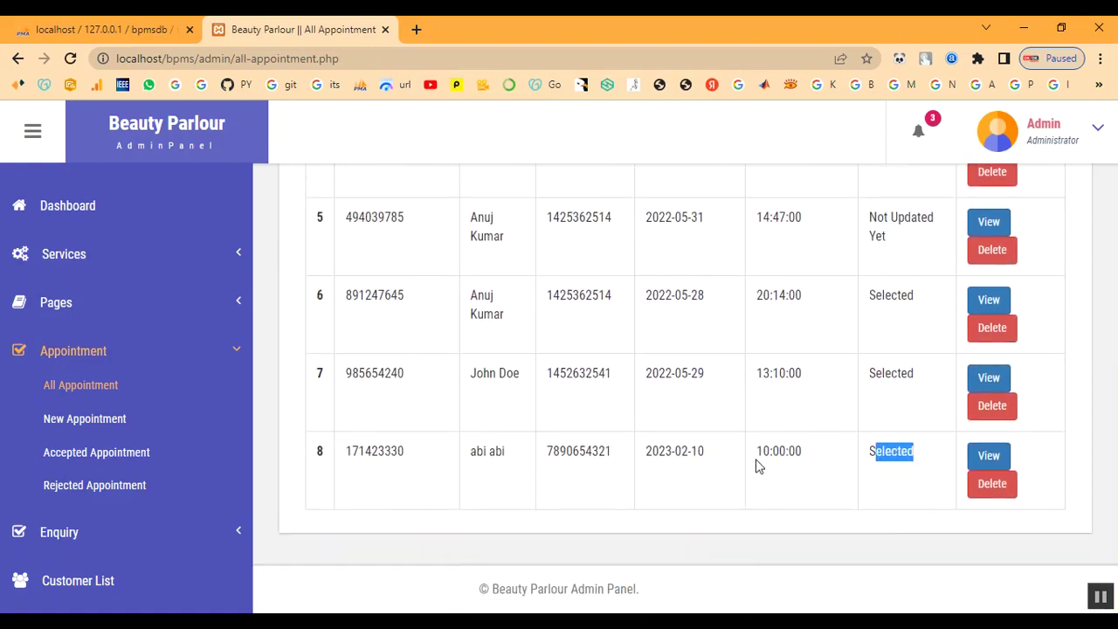
pyautogui.scroll(3, 511, 524)
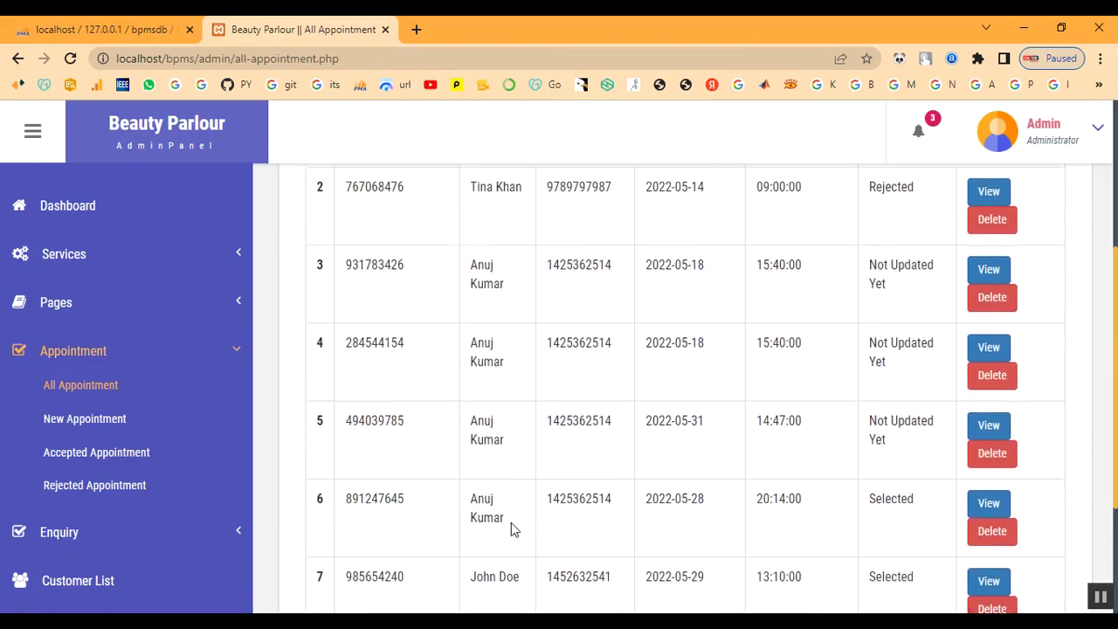
pyautogui.click(74, 350)
pyautogui.scroll(-2, 113, 448)
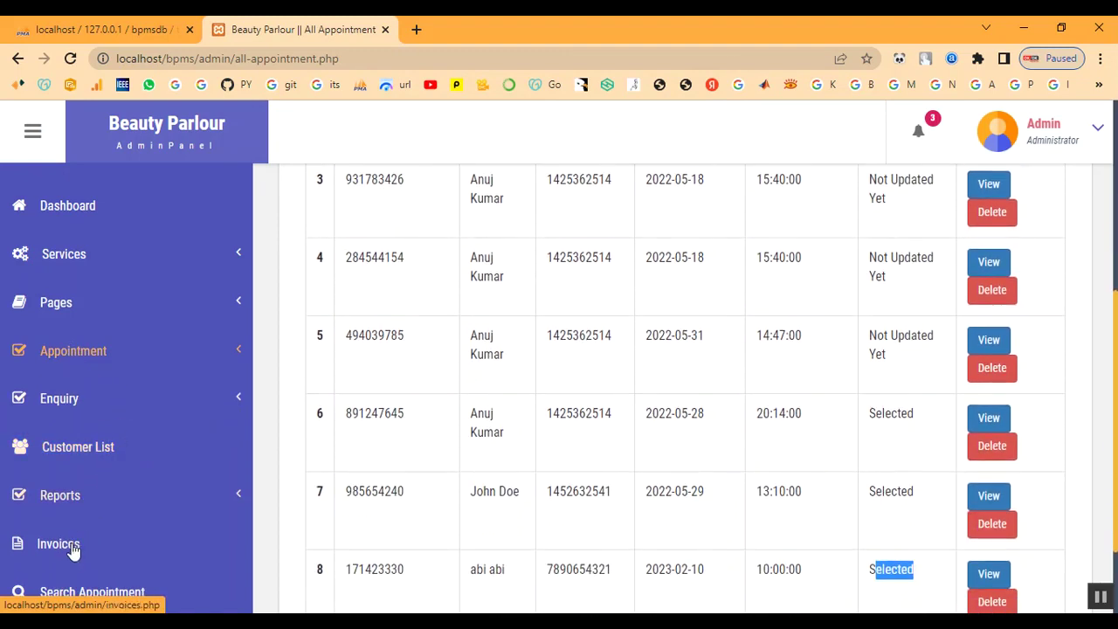
# Step: Assign Keratin Treatment to the last customer in the Customer List
pyautogui.click(76, 454)
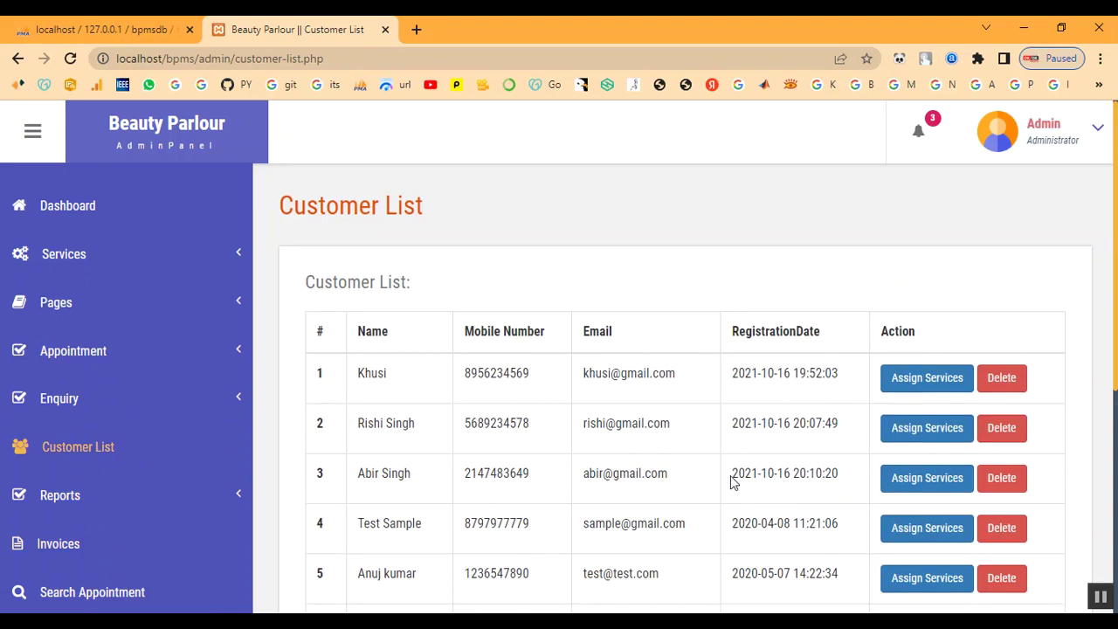
pyautogui.scroll(-4, 903, 462)
pyautogui.scroll(-1, 909, 510)
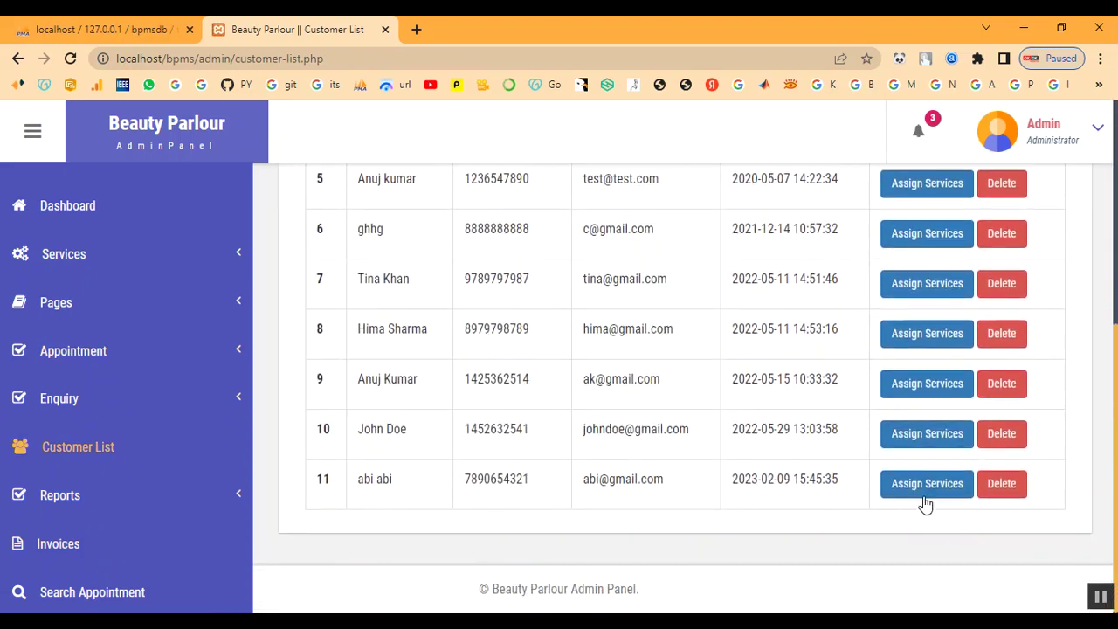
pyautogui.click(921, 493)
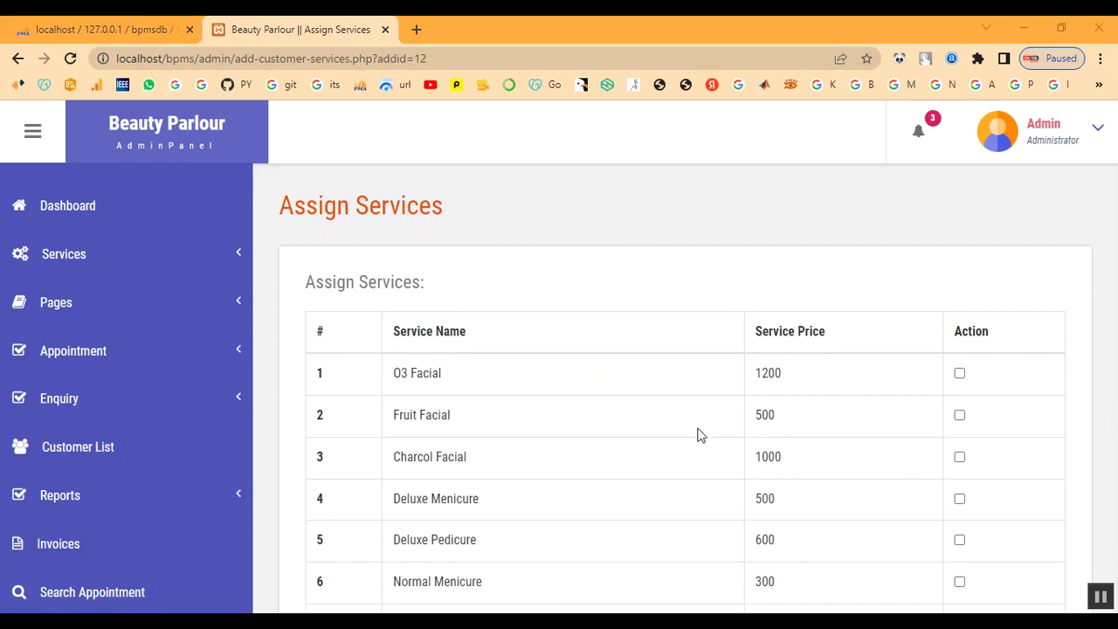
pyautogui.scroll(-5, 449, 411)
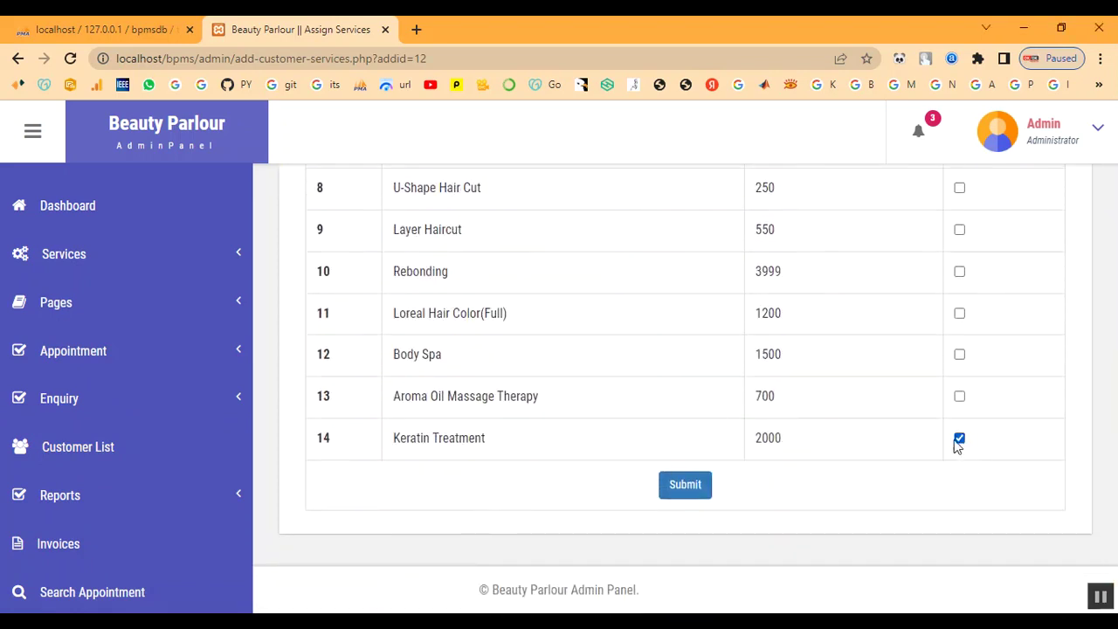
pyautogui.click(689, 486)
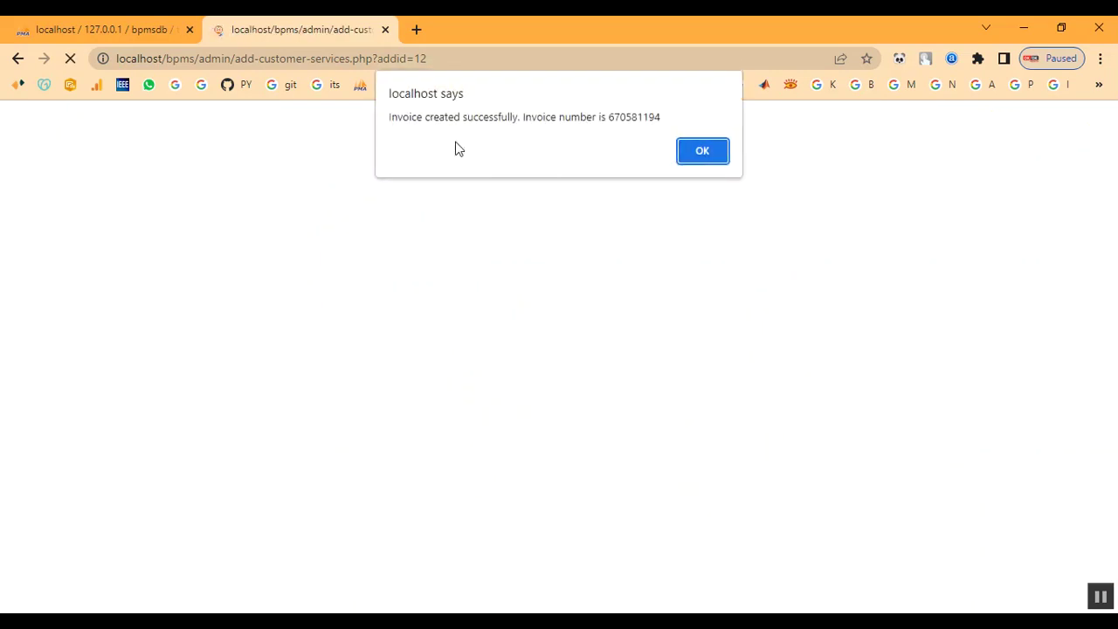
# Step: Note the new invoice number and view it heading the Invoices list
pyautogui.moveTo(559, 116); pyautogui.dragTo(654, 119)
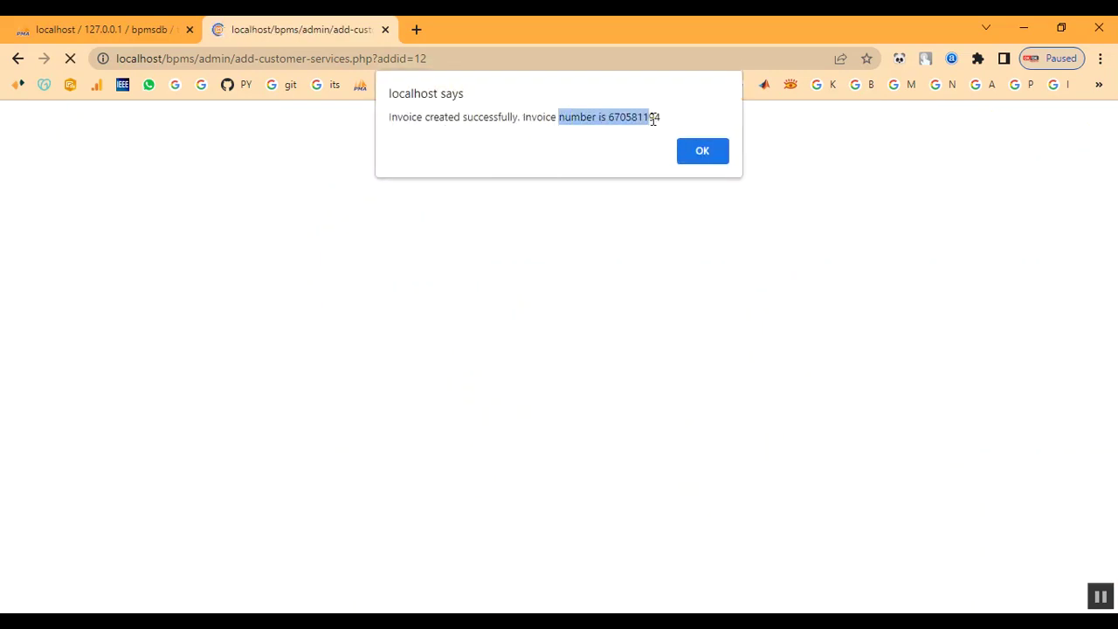
pyautogui.click(706, 152)
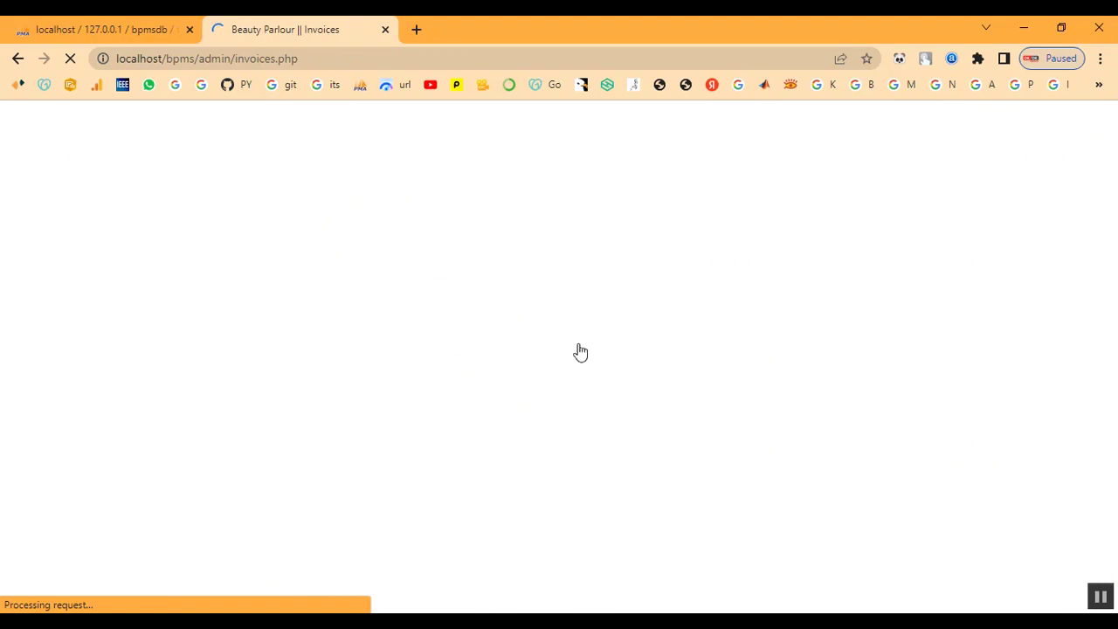
pyautogui.scroll(-2, 634, 486)
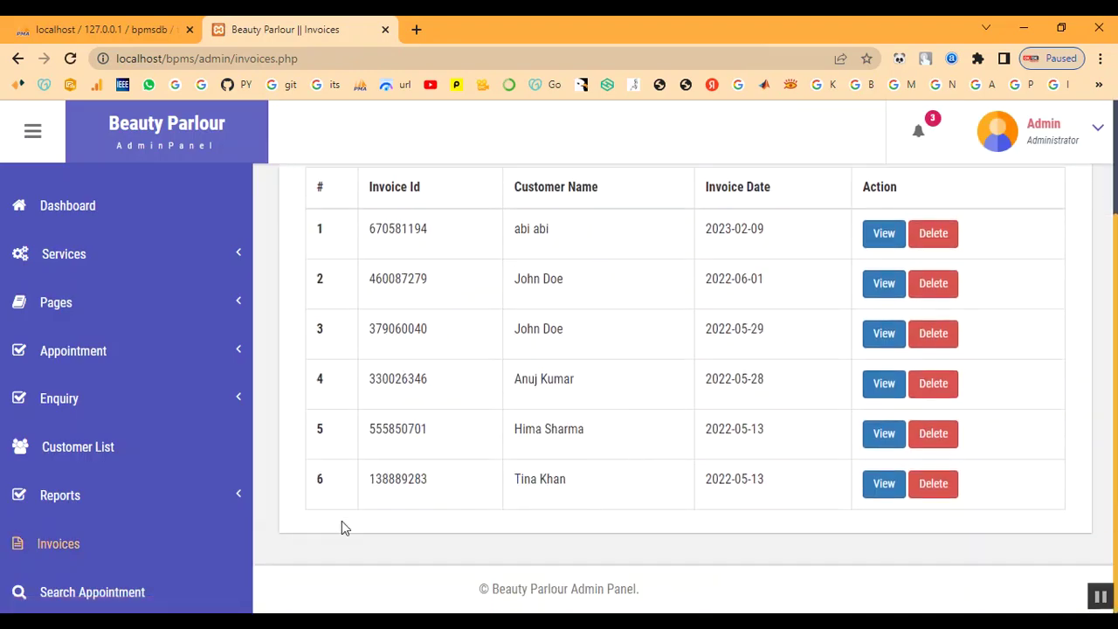